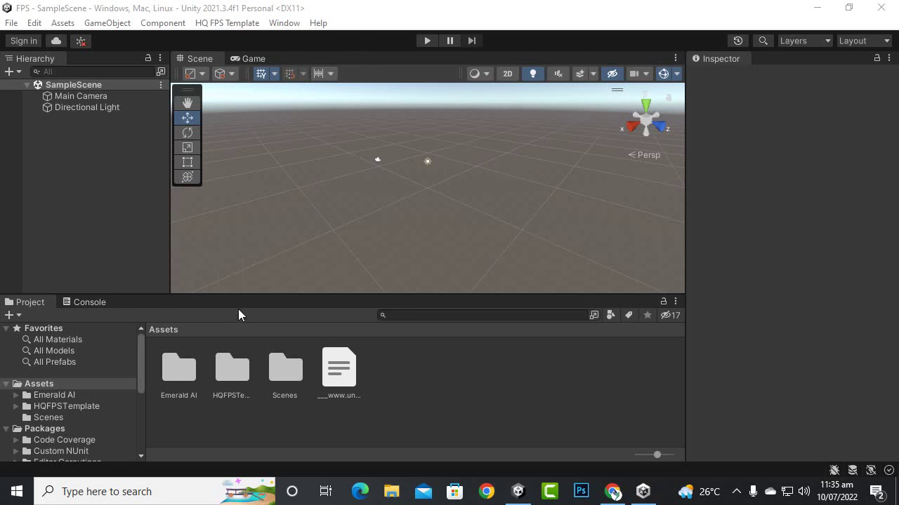
# Navigate from the Assets root into HQFPSTemplate > _Integrations > Packages.
pyautogui.doubleClick(196, 395)
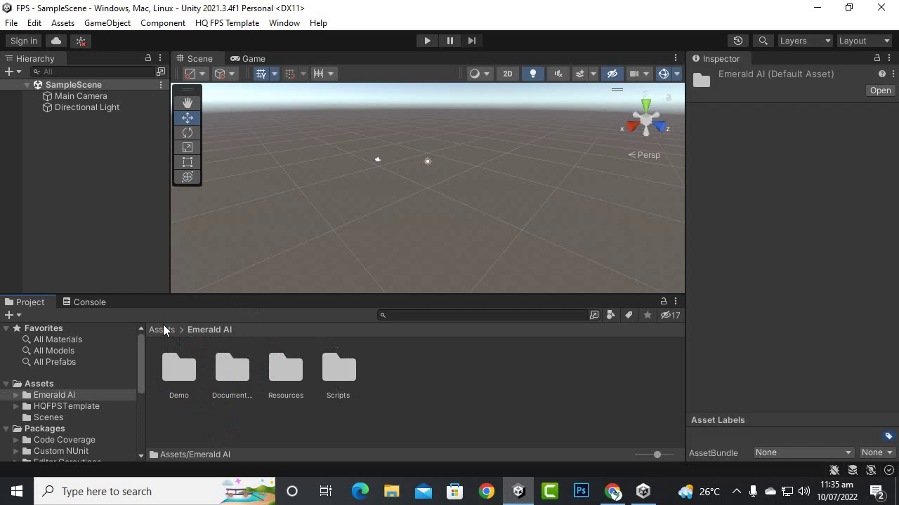
pyautogui.click(163, 330)
pyautogui.click(245, 407)
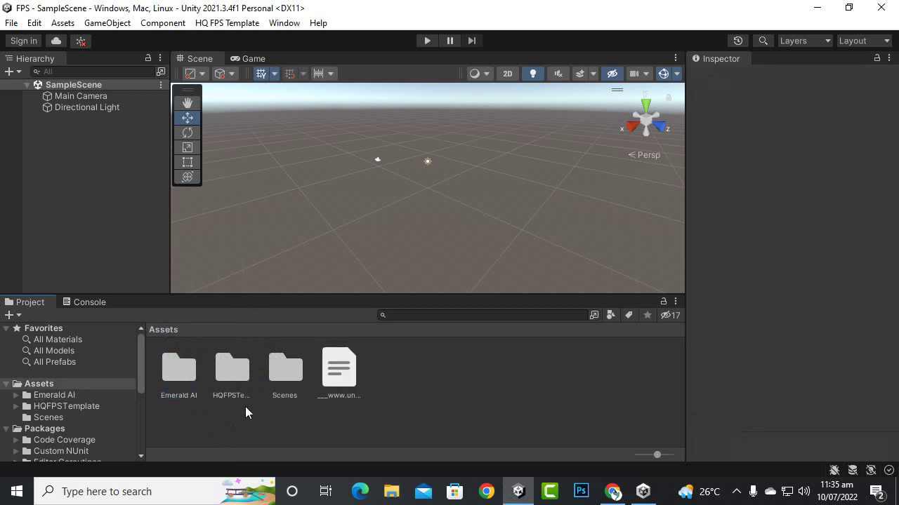
pyautogui.click(242, 380)
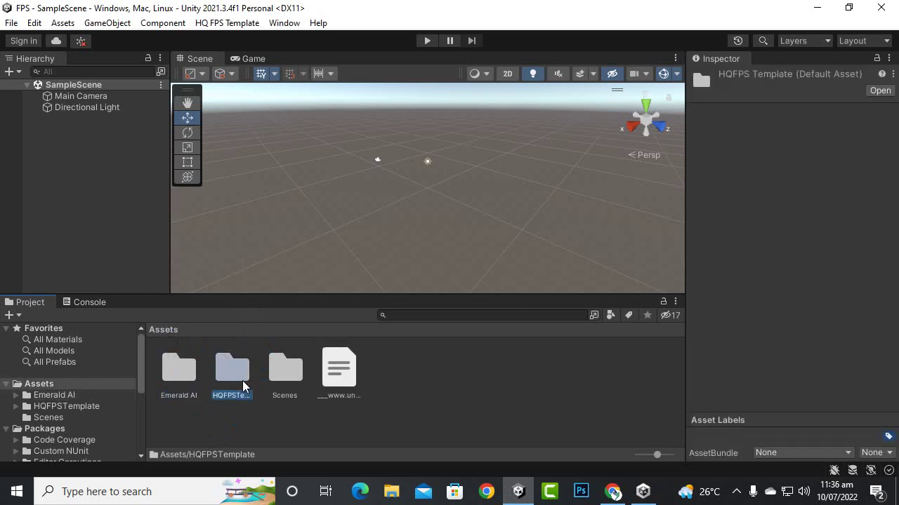
pyautogui.click(225, 438)
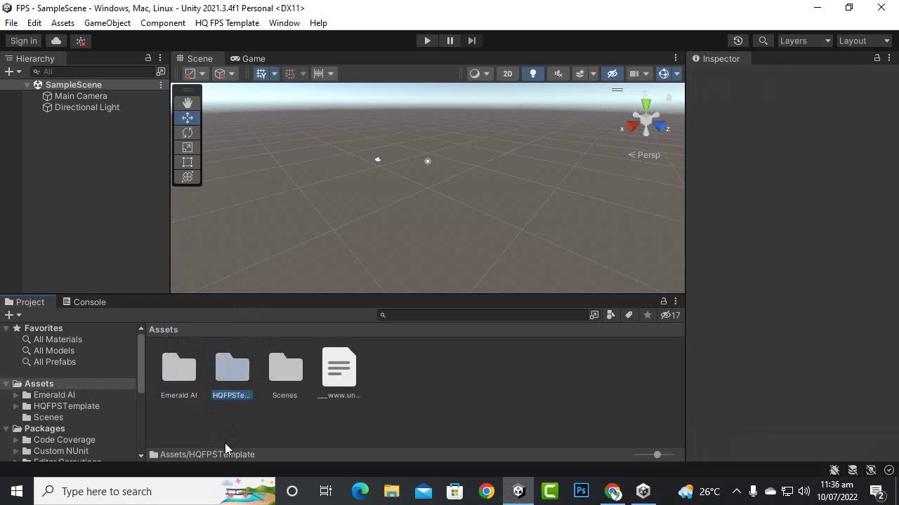
pyautogui.doubleClick(227, 384)
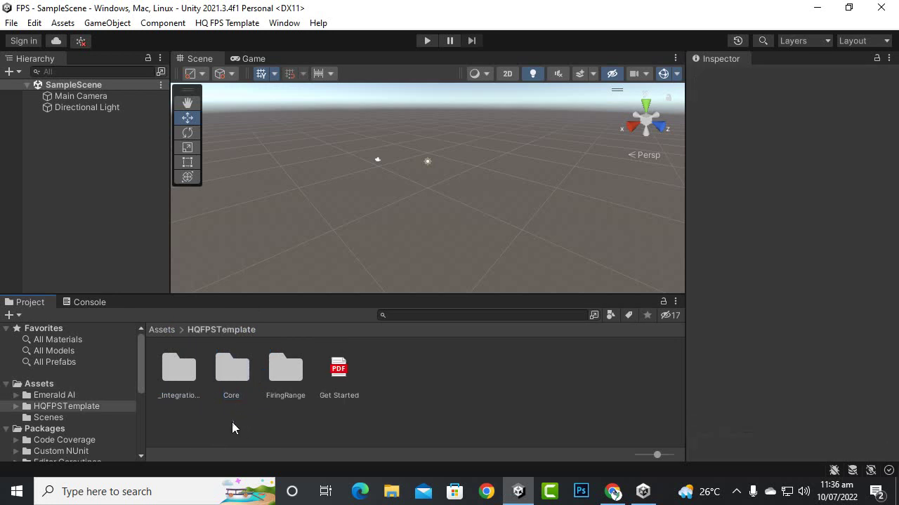
pyautogui.click(179, 365)
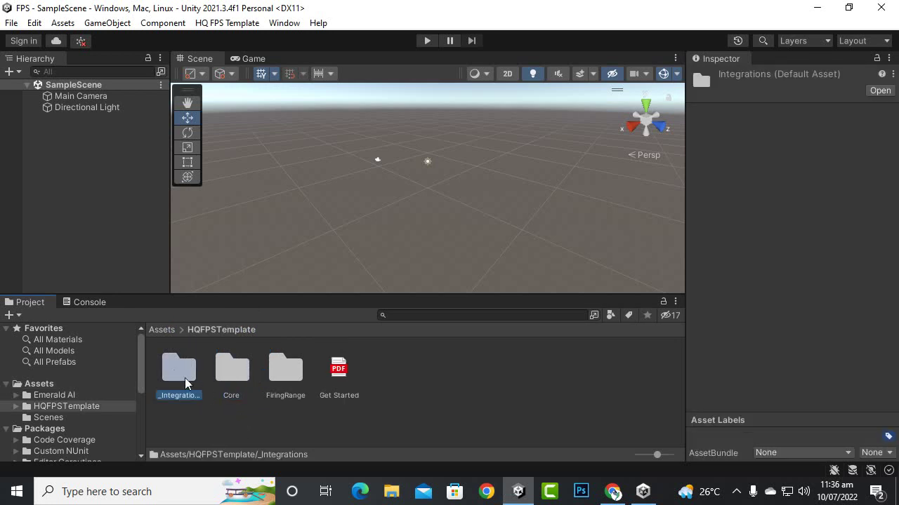
pyautogui.doubleClick(178, 361)
pyautogui.doubleClick(181, 380)
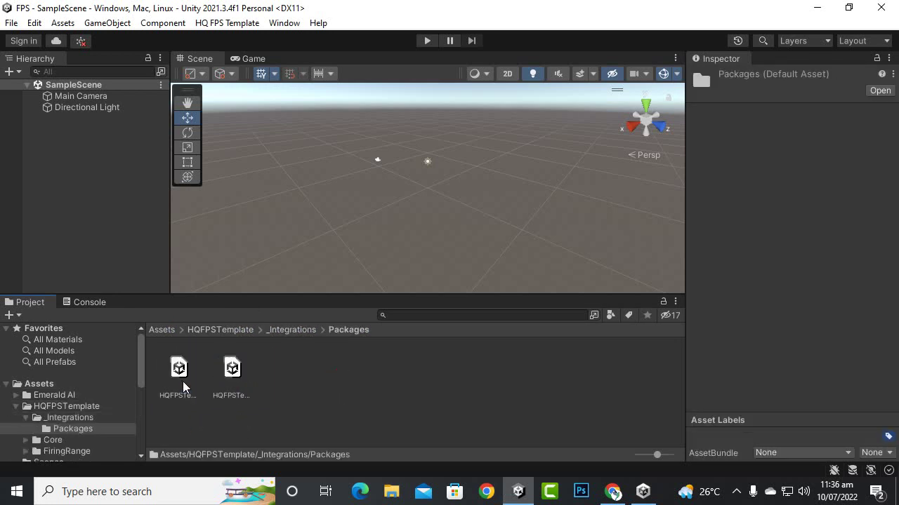
# Inspect the Emerald AI and FSMAI integration packages in the Packages folder.
pyautogui.click(195, 408)
pyautogui.click(181, 373)
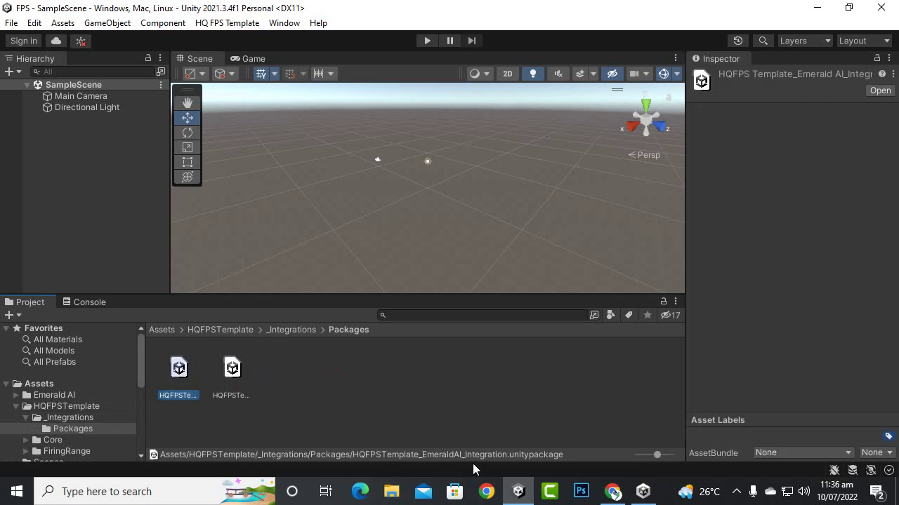
pyautogui.click(233, 367)
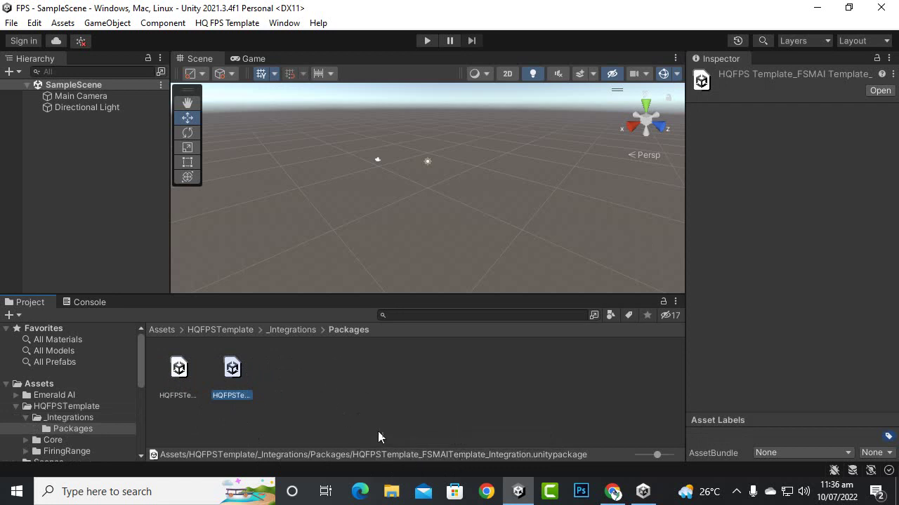
pyautogui.click(174, 371)
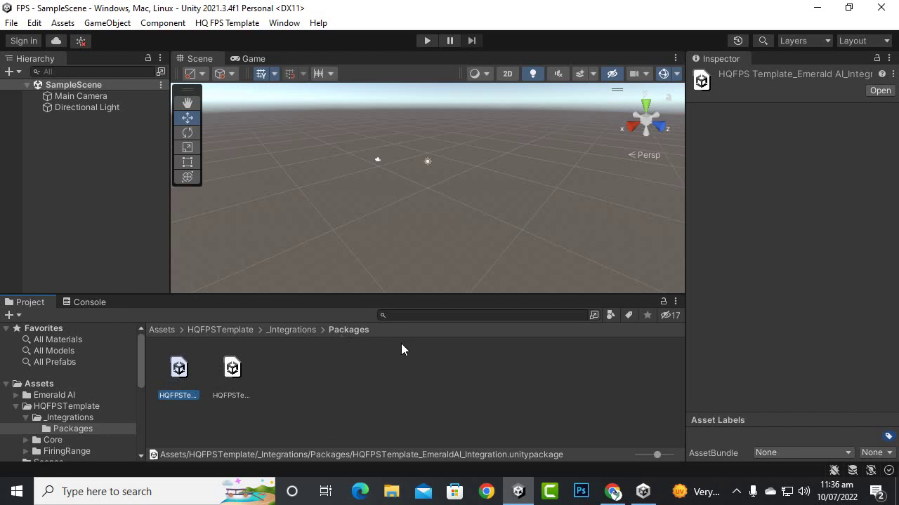
pyautogui.click(160, 330)
pyautogui.doubleClick(166, 376)
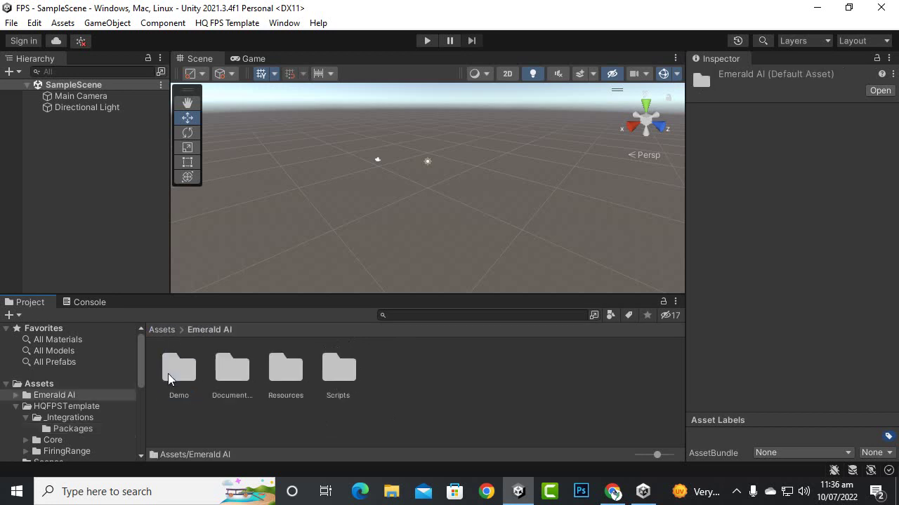
pyautogui.click(351, 378)
pyautogui.doubleClick(351, 378)
pyautogui.click(235, 371)
pyautogui.doubleClick(234, 370)
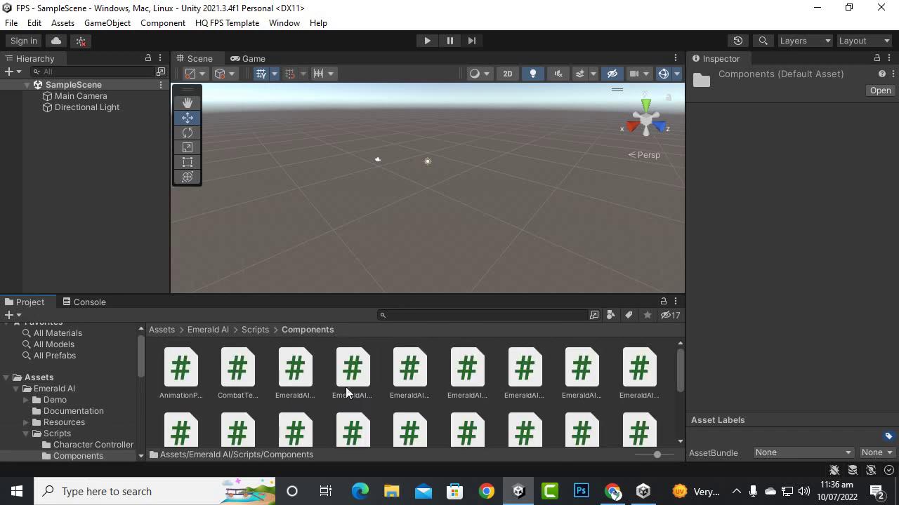
pyautogui.click(417, 375)
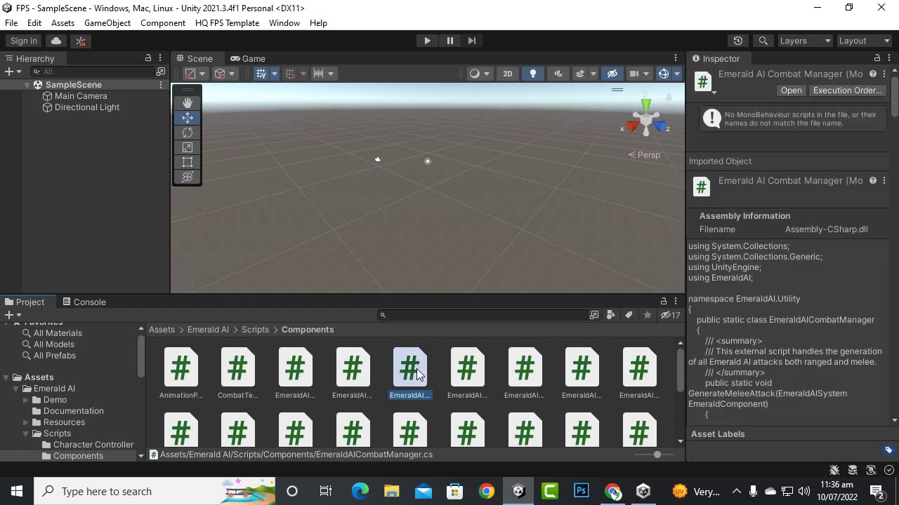
pyautogui.click(464, 379)
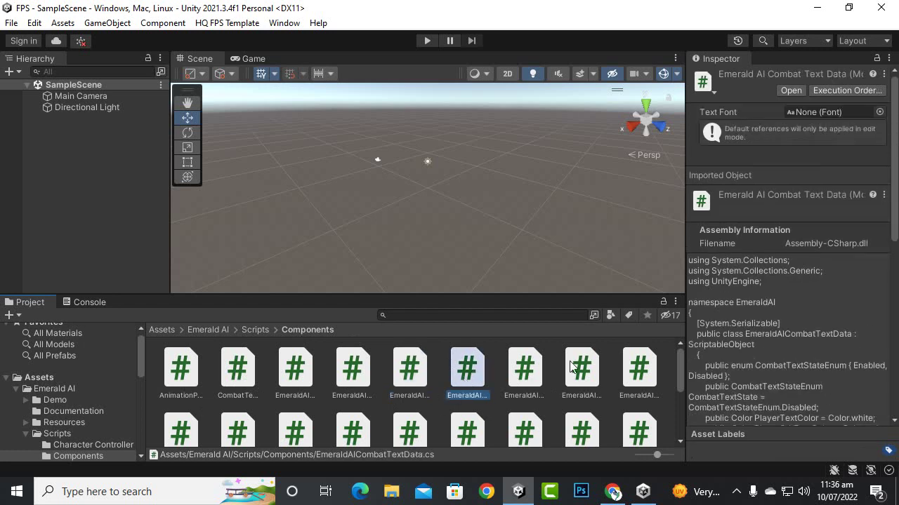
pyautogui.click(544, 358)
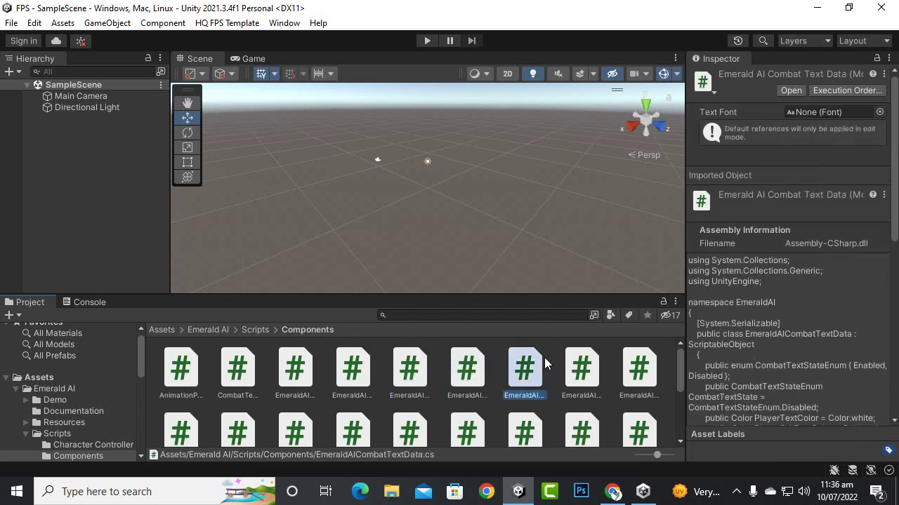
pyautogui.click(163, 334)
pyautogui.click(252, 424)
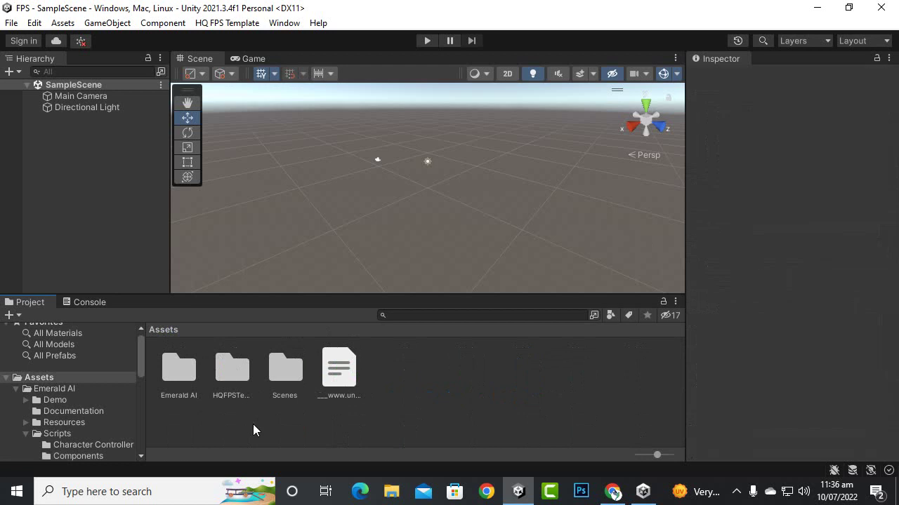
pyautogui.doubleClick(232, 375)
pyautogui.doubleClick(169, 368)
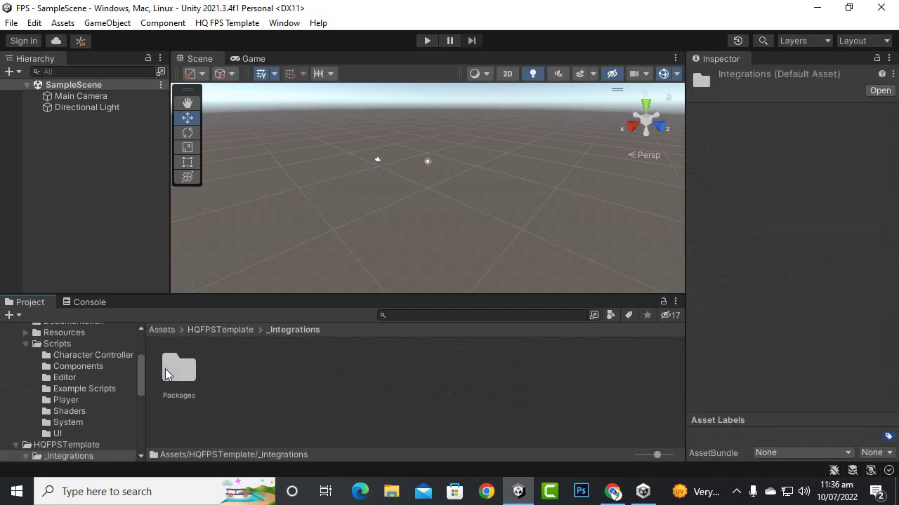
pyautogui.doubleClick(168, 367)
pyautogui.click(248, 364)
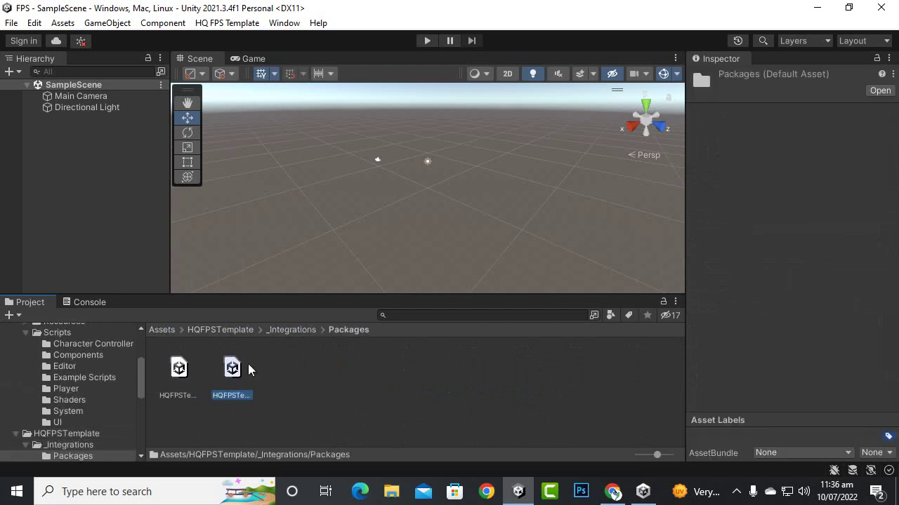
pyautogui.click(179, 369)
pyautogui.doubleClick(179, 368)
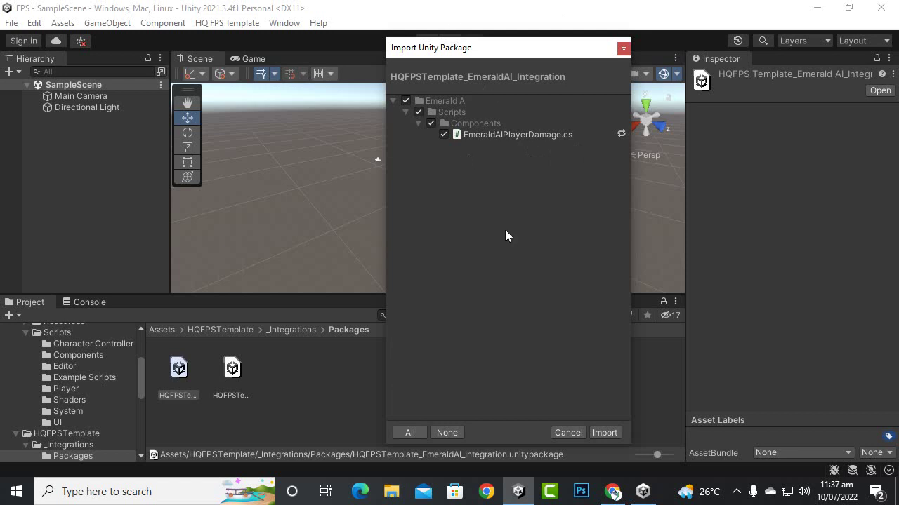
# Confirm importing EmeraldAIPlayerDamage.cs from the HQFPSTemplate_EmeraldAI_Integration package.
pyautogui.click(604, 433)
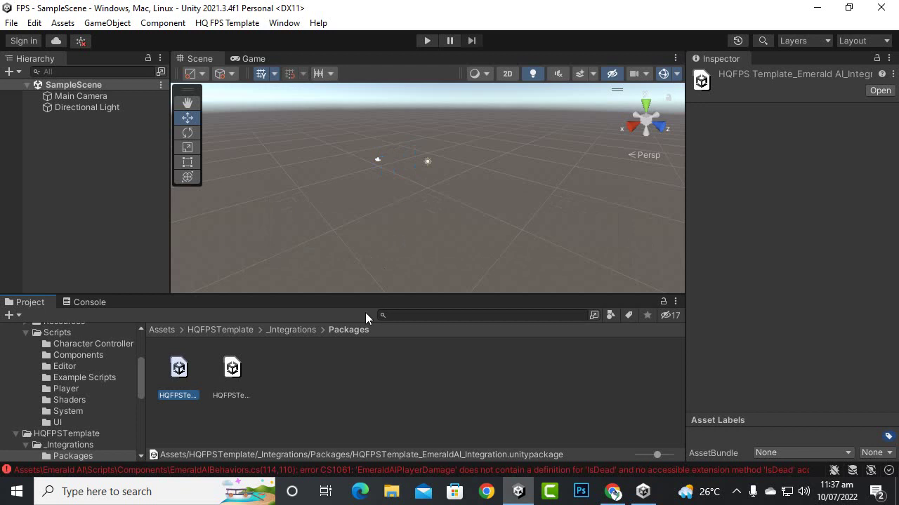
# Read the CS1061 IsDead error in the Console, then browse to Emerald AI > Scripts > Components.
pyautogui.click(409, 471)
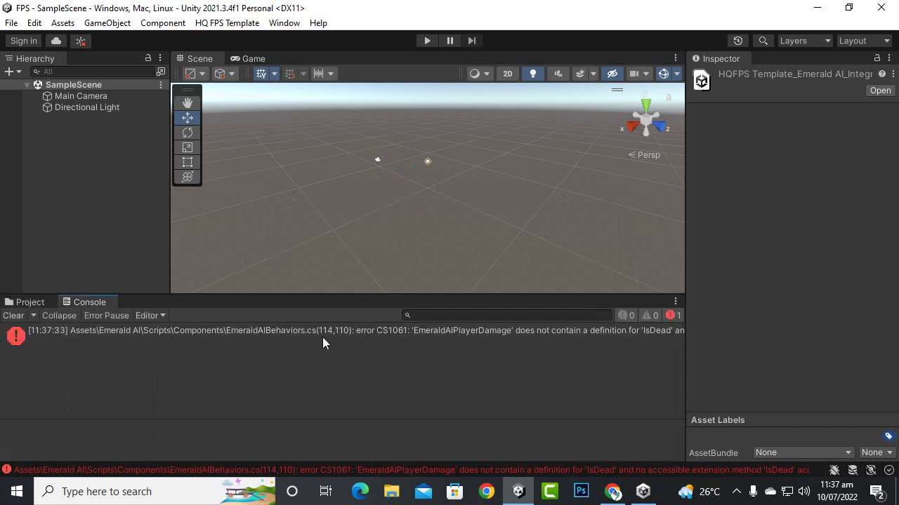
pyautogui.click(490, 335)
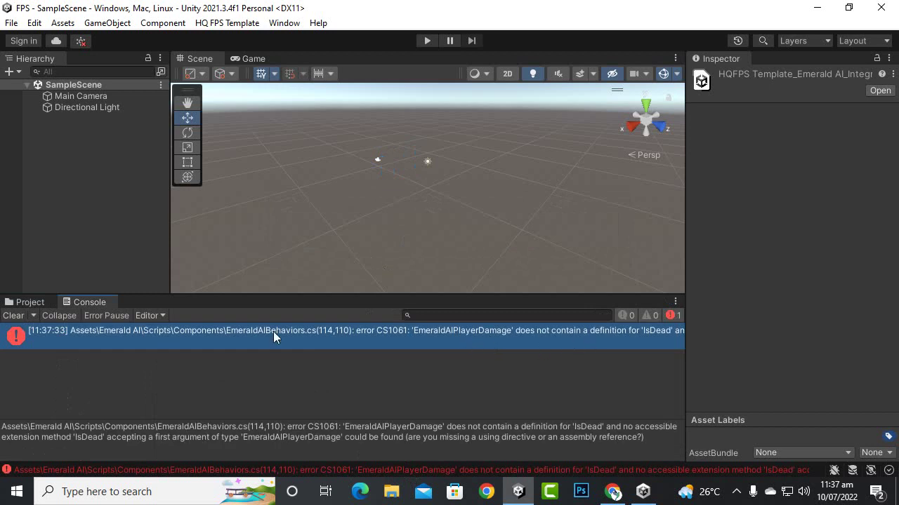
pyautogui.click(32, 304)
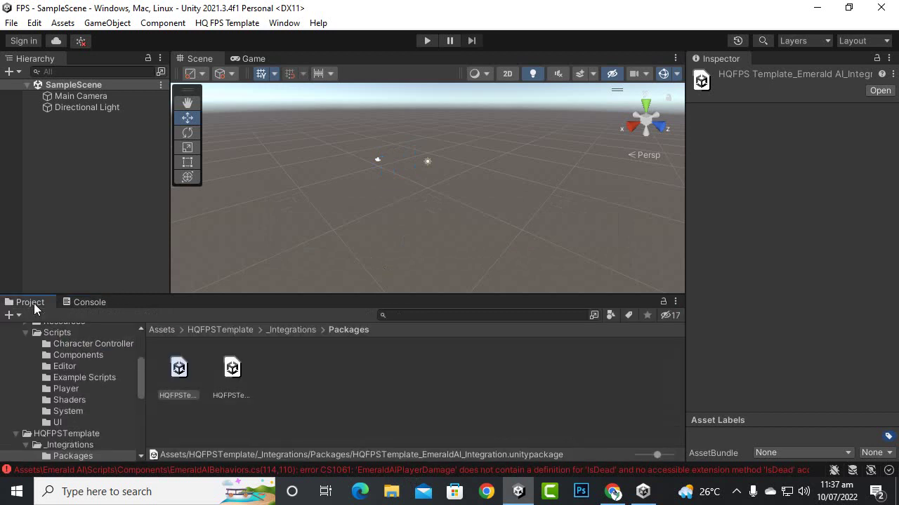
pyautogui.click(166, 329)
pyautogui.doubleClick(191, 369)
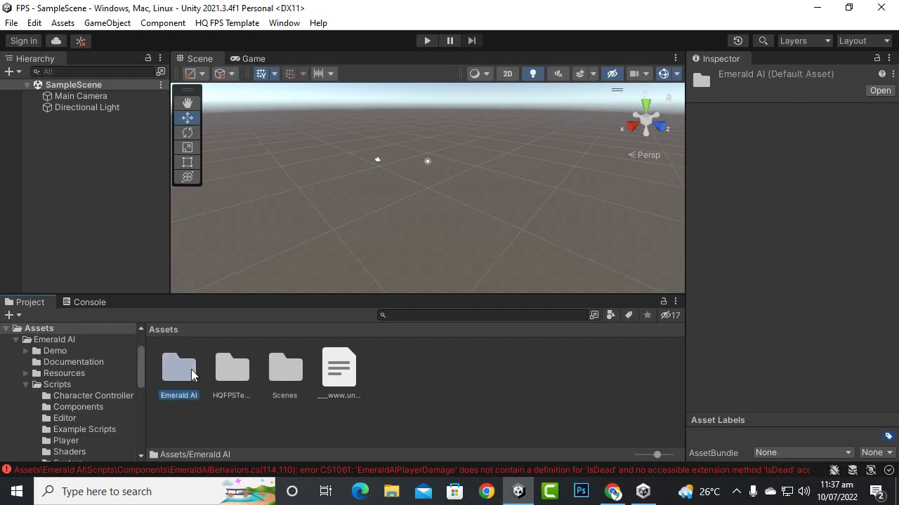
pyautogui.doubleClick(344, 363)
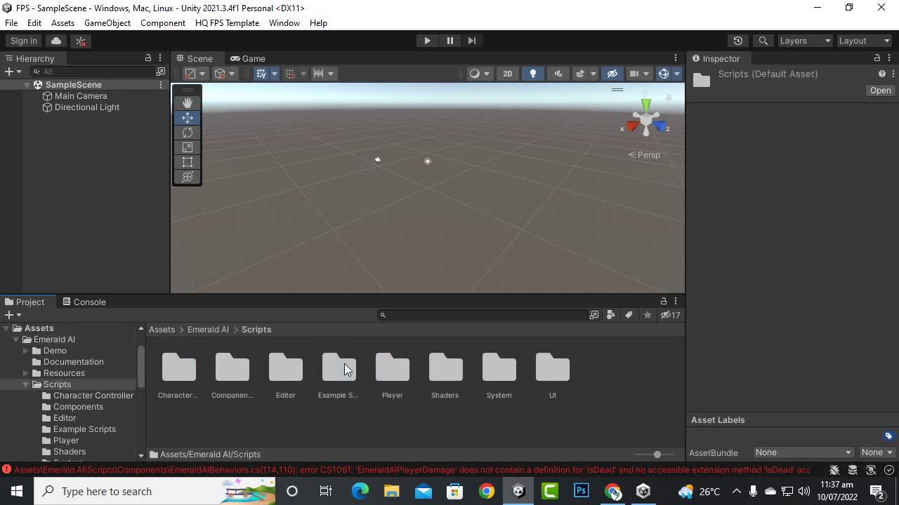
pyautogui.doubleClick(238, 371)
# Browse the Emerald AI component scripts, from EmeraldAIDamageOverTime through EmeraldAIObjectPool.
pyautogui.scroll(-3, 390, 400)
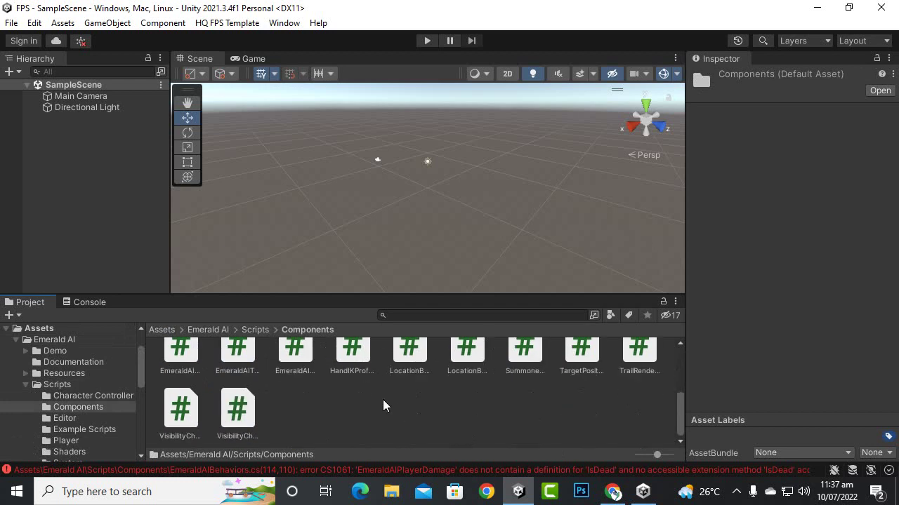
pyautogui.scroll(3, 384, 402)
pyautogui.click(526, 379)
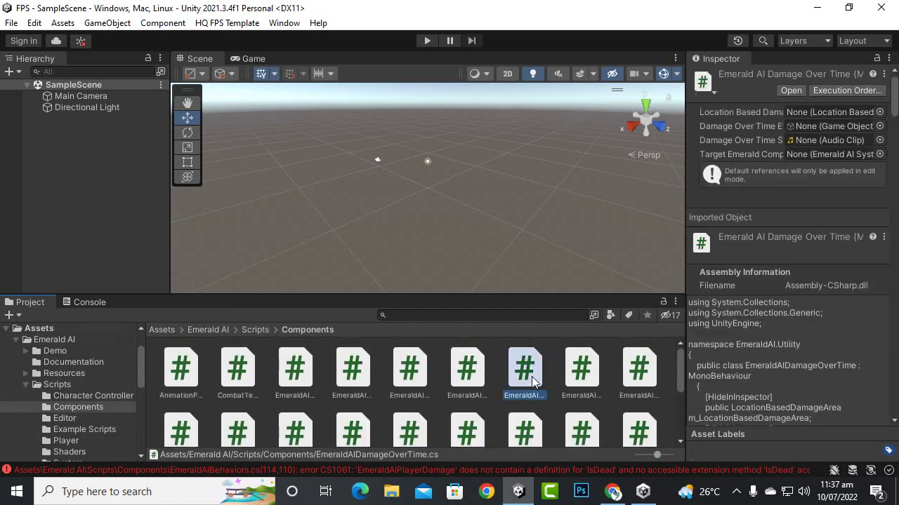
pyautogui.click(577, 374)
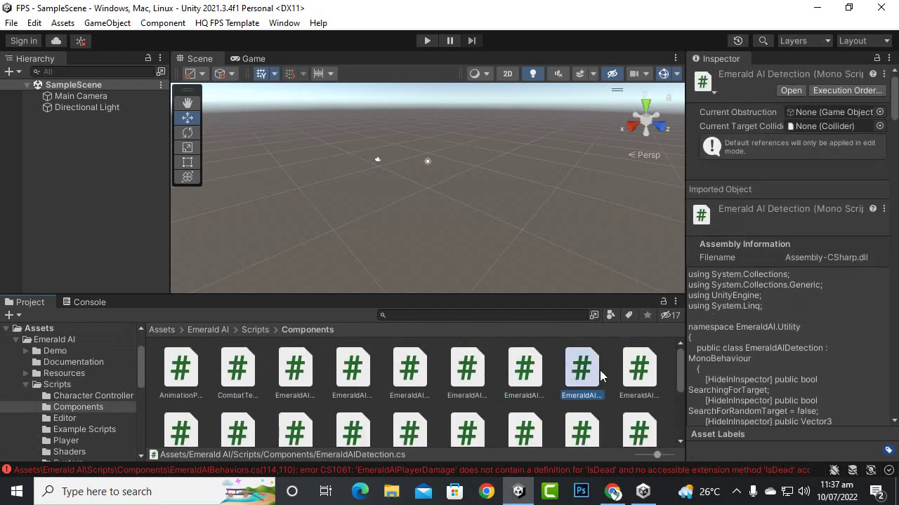
pyautogui.click(639, 372)
pyautogui.scroll(-1, 170, 429)
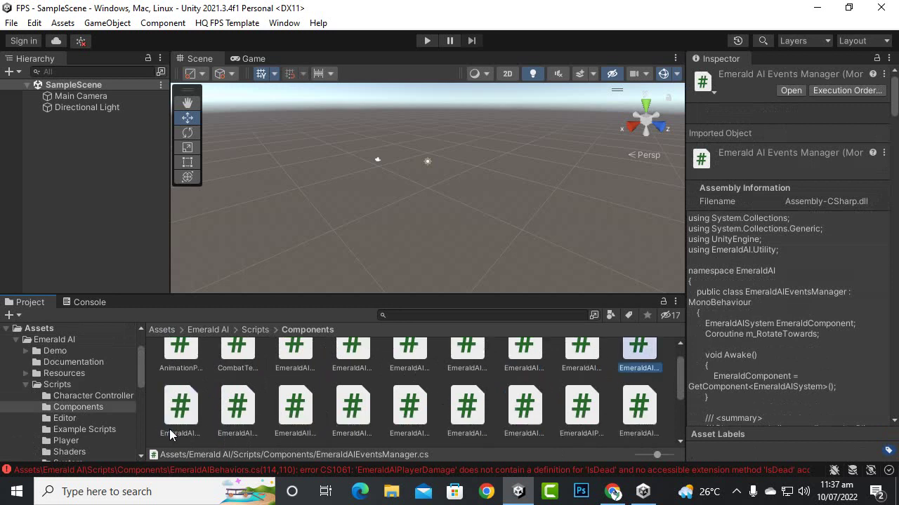
pyautogui.click(234, 406)
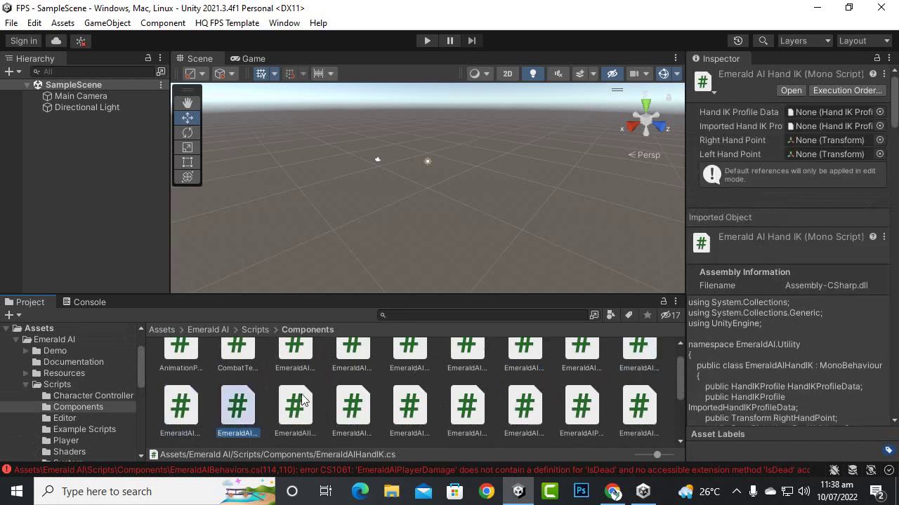
pyautogui.click(302, 401)
pyautogui.click(344, 403)
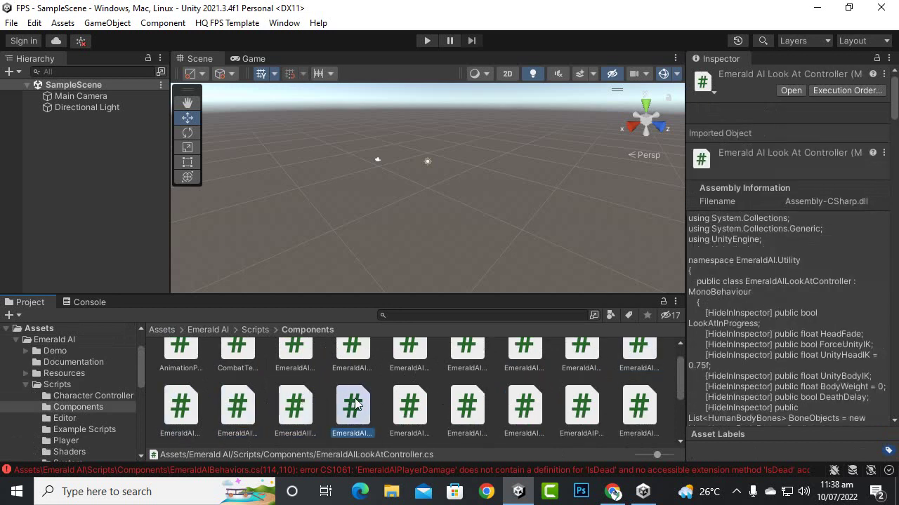
pyautogui.click(420, 403)
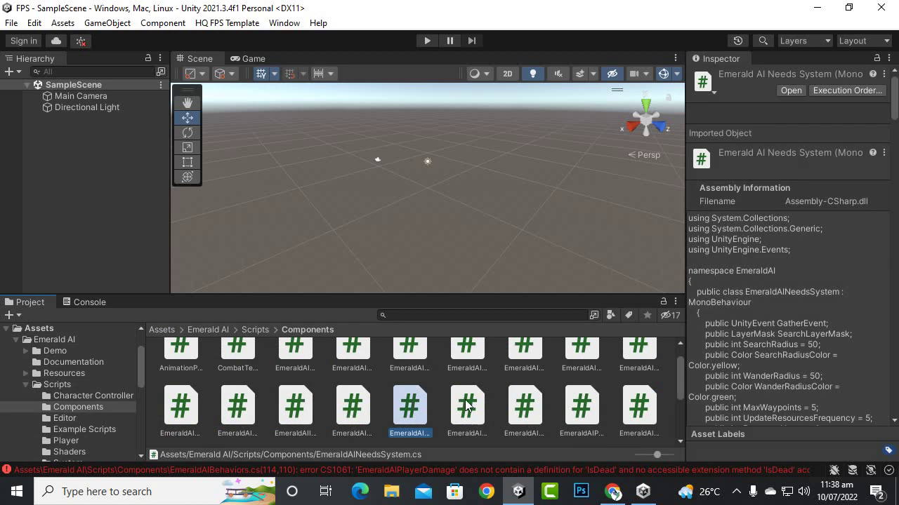
pyautogui.click(466, 404)
pyautogui.click(536, 408)
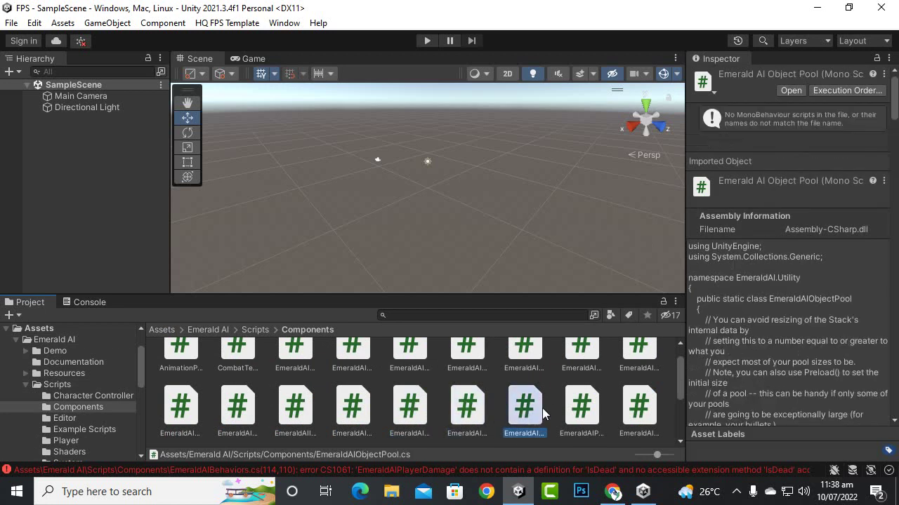
# Open the EmeraldAIPlayerDamage script in Visual Studio.
pyautogui.click(582, 408)
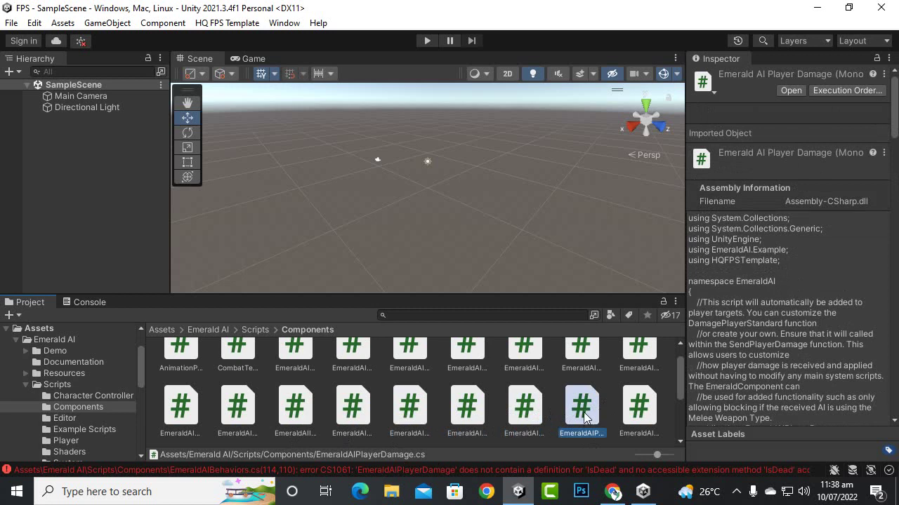
pyautogui.doubleClick(584, 412)
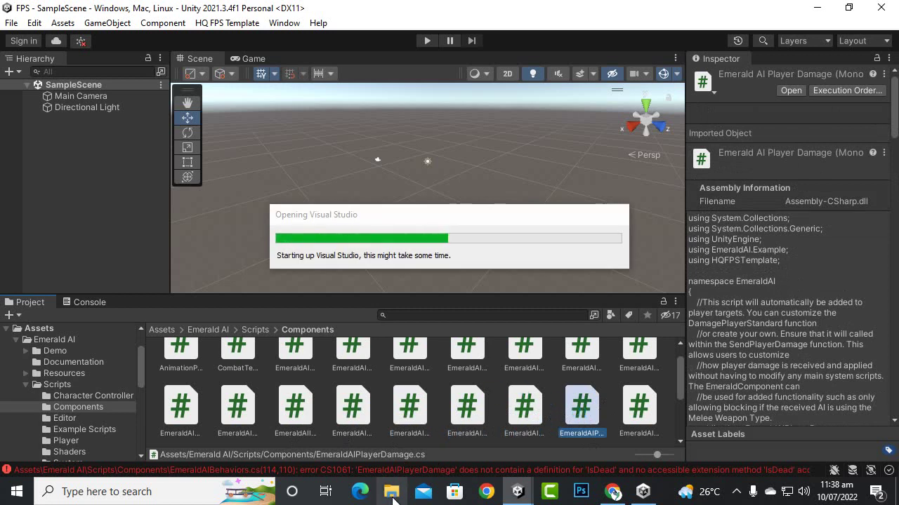
pyautogui.click(392, 494)
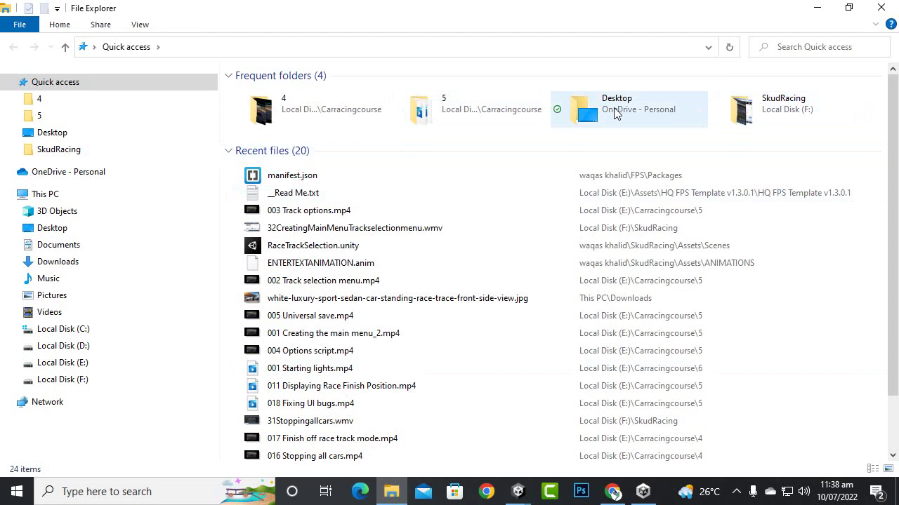
# Open the Components folder on the Desktop in File Explorer.
pyautogui.doubleClick(615, 112)
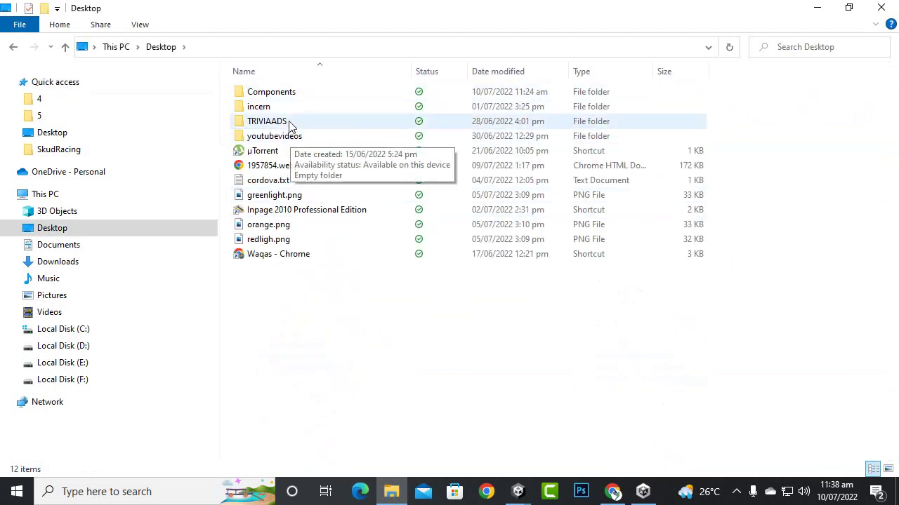
pyautogui.doubleClick(294, 92)
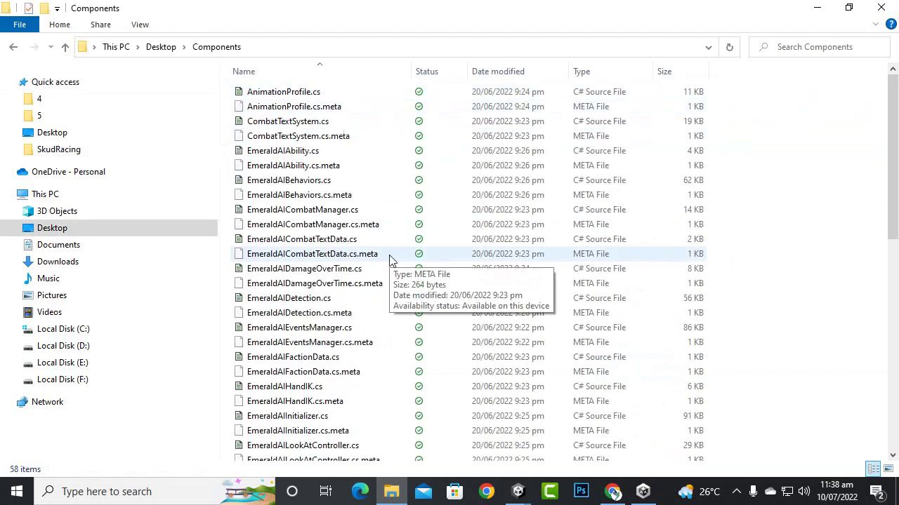
pyautogui.moveTo(828, 93)
pyautogui.mouseDown()
pyautogui.moveTo(99, 502)
pyautogui.moveTo(844, 186)
pyautogui.mouseUp()
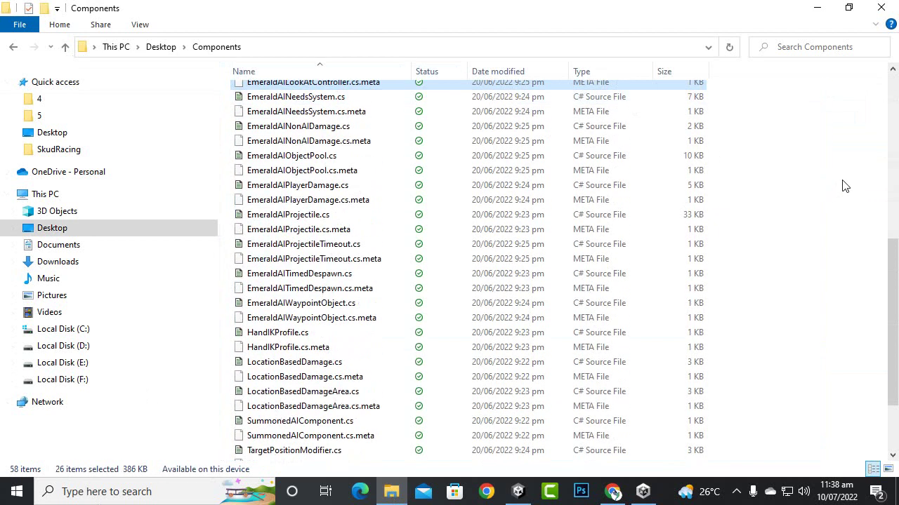
pyautogui.click(844, 186)
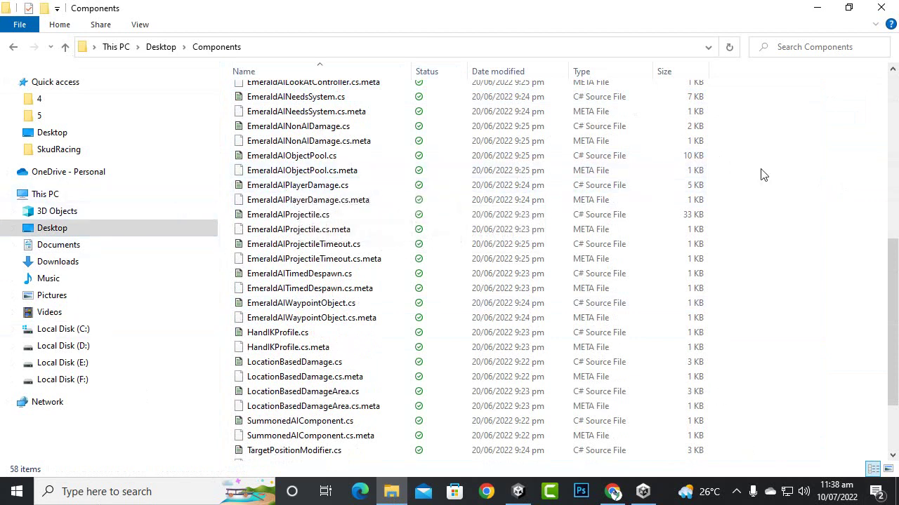
# Delete every file except EmeraldAIPlayerDamage.cs and its .meta file.
pyautogui.moveTo(765, 176); pyautogui.dragTo(354, 7)
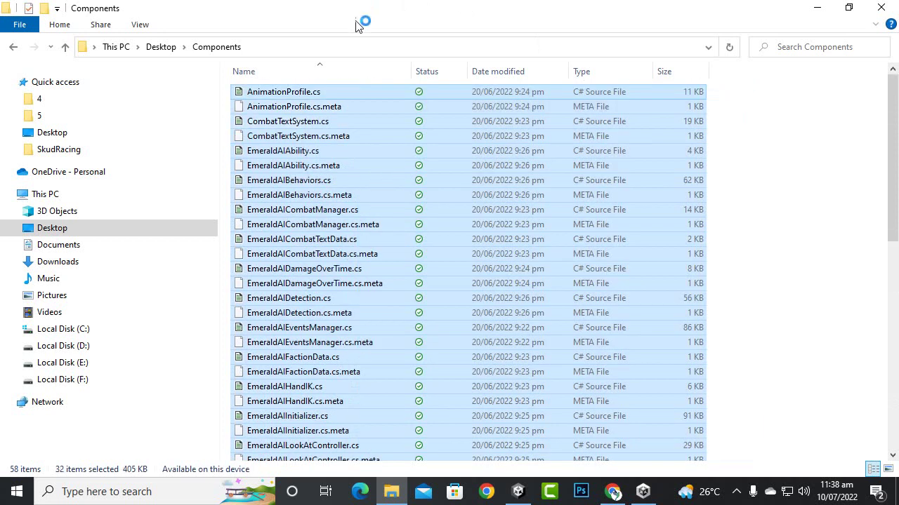
pyautogui.scroll(-10, 391, 64)
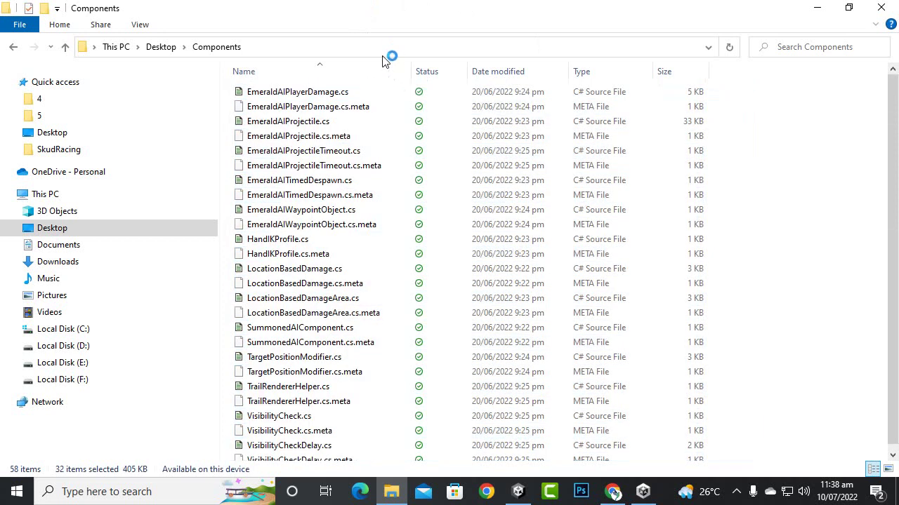
pyautogui.press('Delete')
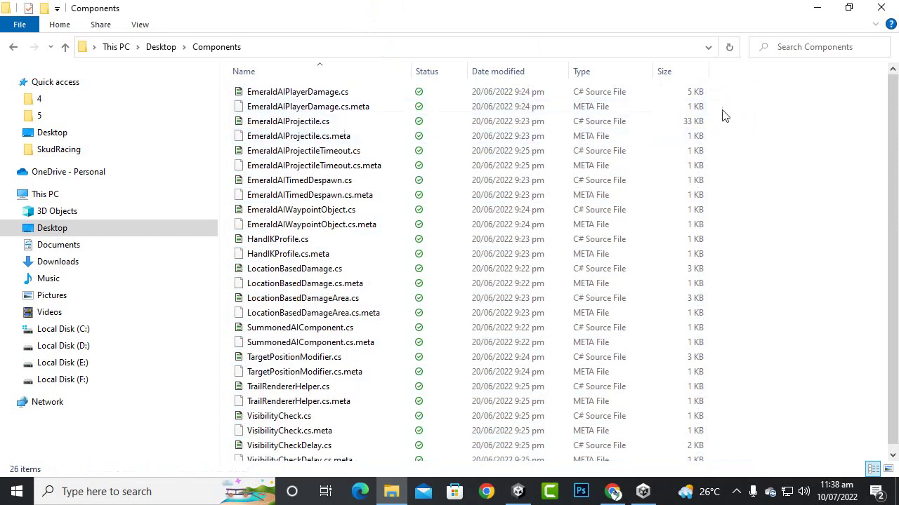
pyautogui.moveTo(723, 112); pyautogui.dragTo(220, 463)
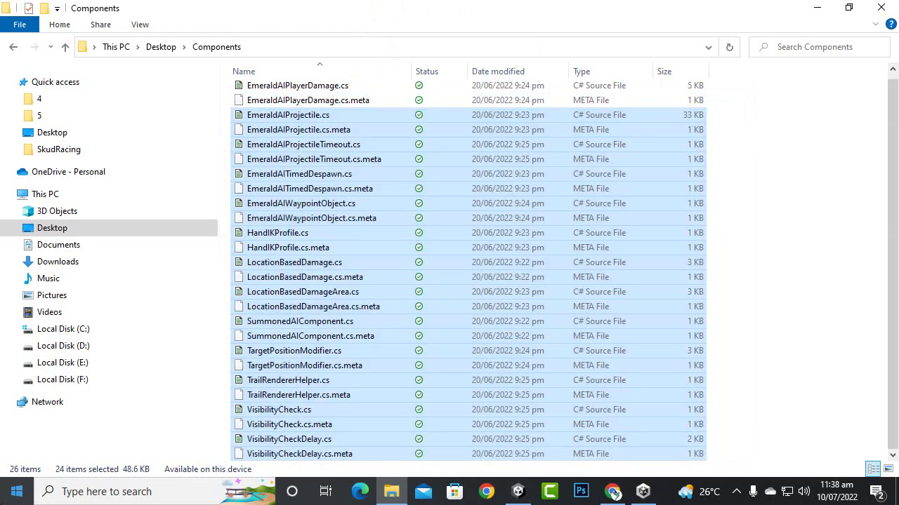
pyautogui.press('Delete')
pyautogui.click(325, 92)
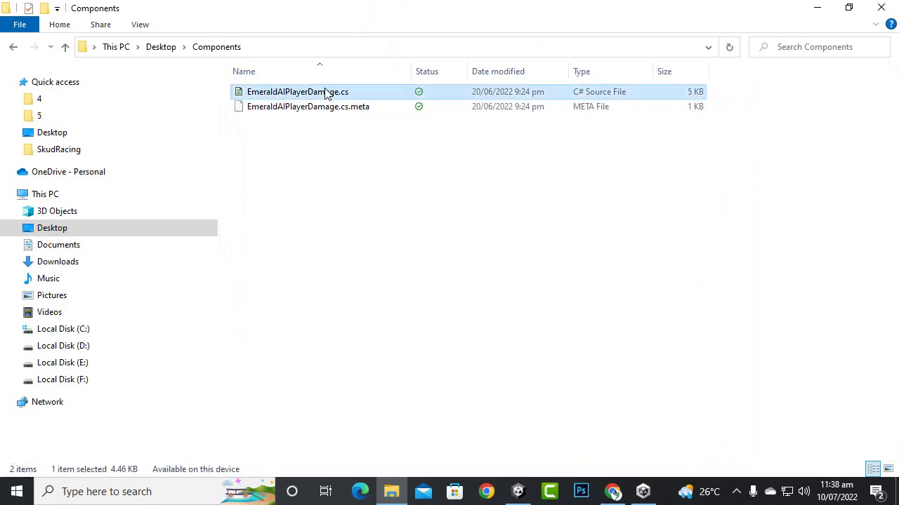
# Dismiss the OneDrive deleted-files reminders and refresh the Components folder.
pyautogui.click(407, 303)
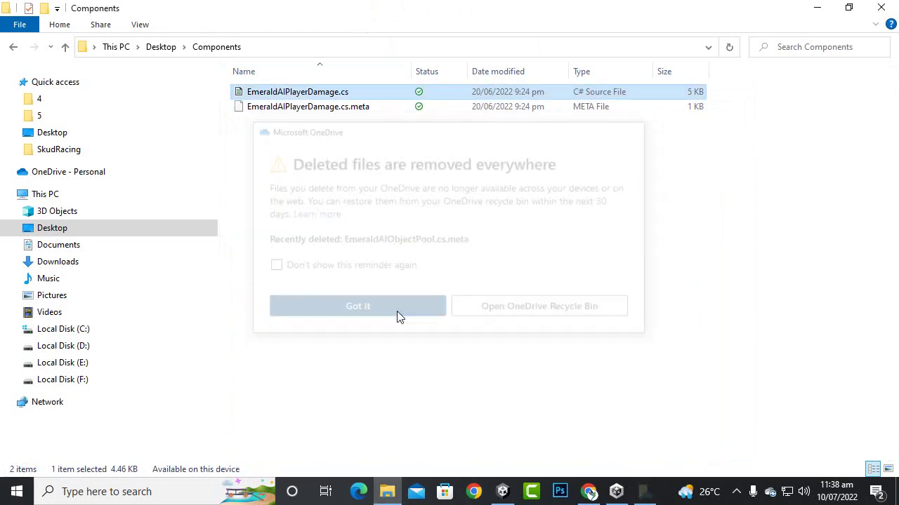
pyautogui.click(399, 315)
pyautogui.click(403, 317)
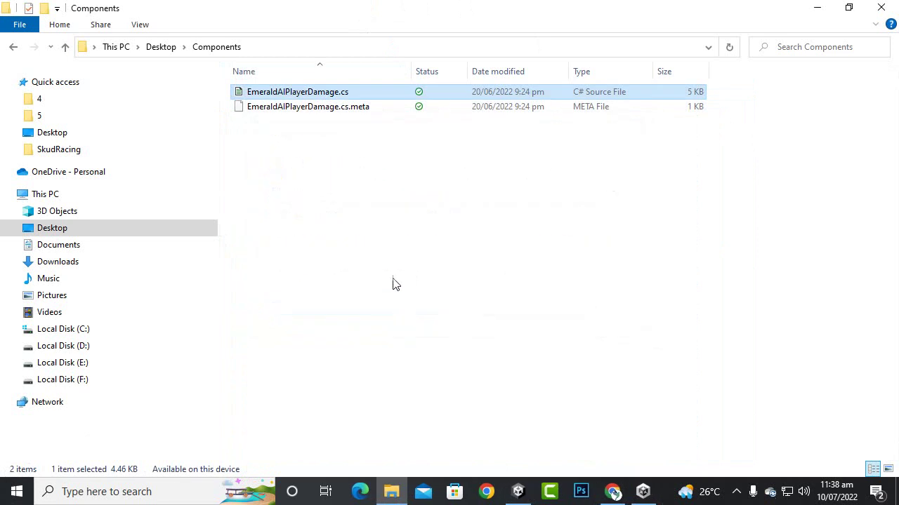
pyautogui.rightClick(397, 233)
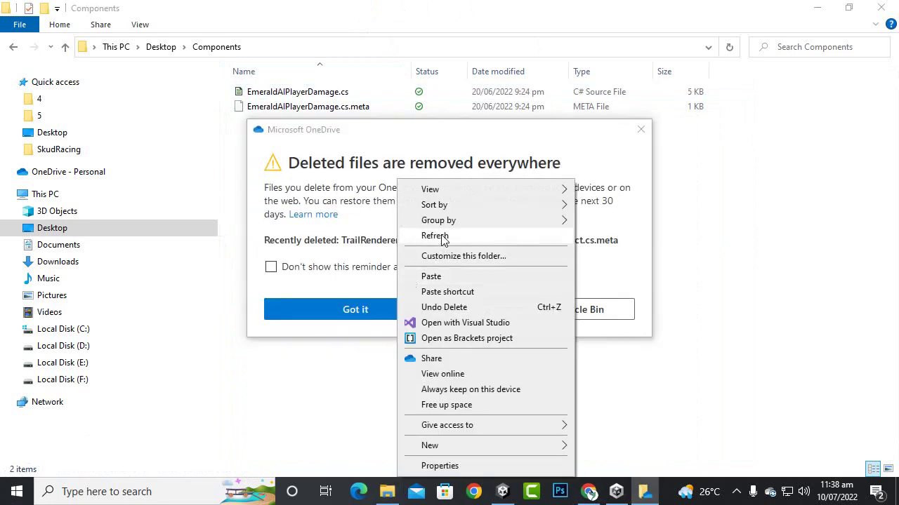
pyautogui.click(443, 237)
pyautogui.click(382, 303)
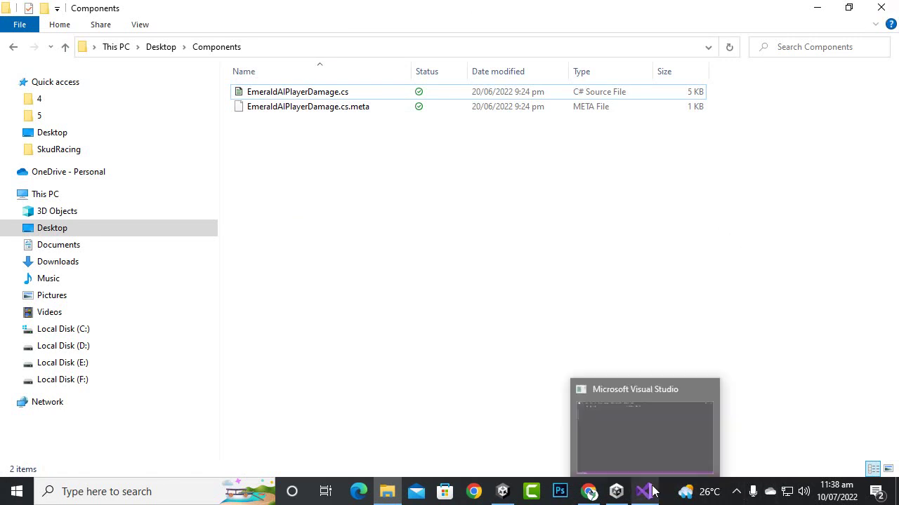
# Open HQFPSTemplate's Get Started PDF from the Unity Project window.
pyautogui.click(647, 436)
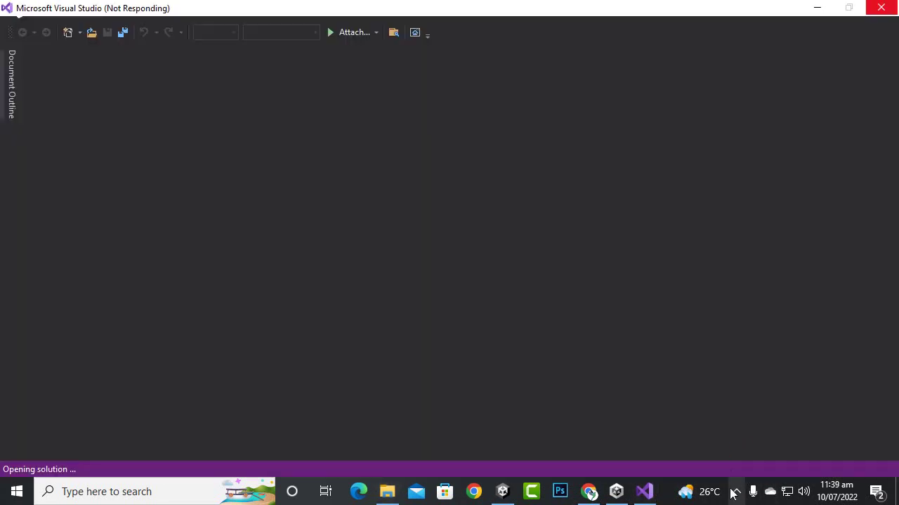
pyautogui.click(736, 491)
pyautogui.click(735, 464)
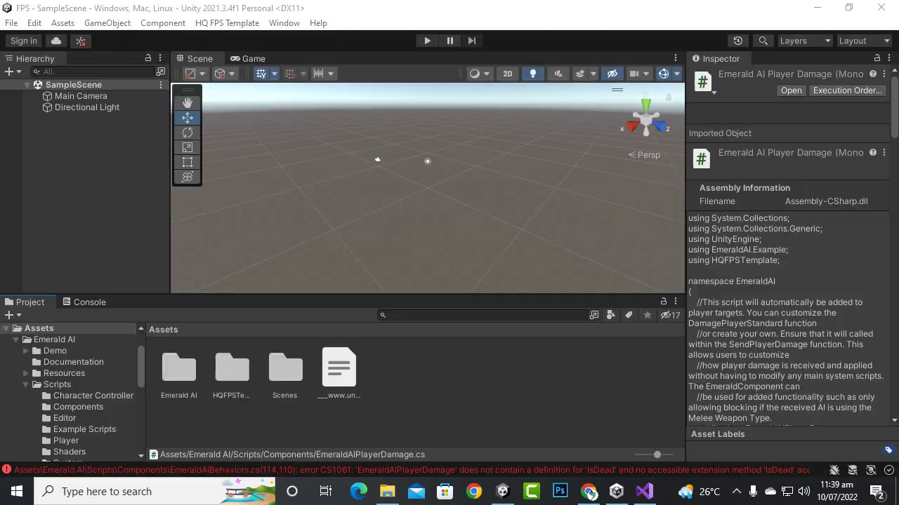
pyautogui.doubleClick(242, 371)
pyautogui.click(335, 375)
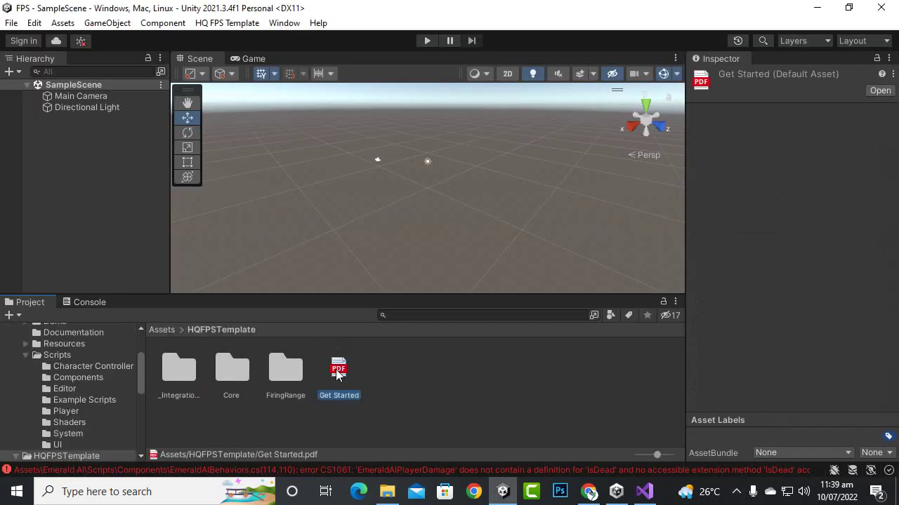
pyautogui.doubleClick(336, 375)
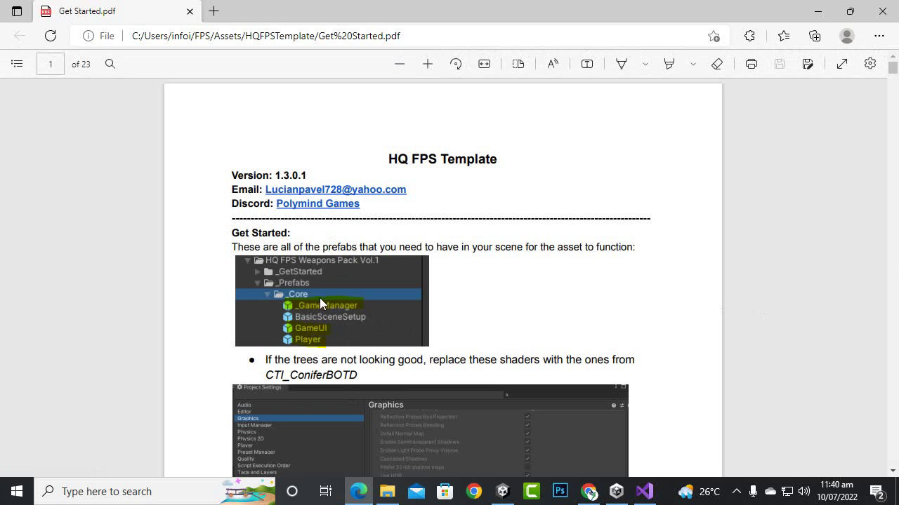
# Scroll to page 4's [Emerald AI] Player Setup and highlight the EmeraldAIPlayerDamage replacement instruction.
pyautogui.scroll(-3, 432, 318)
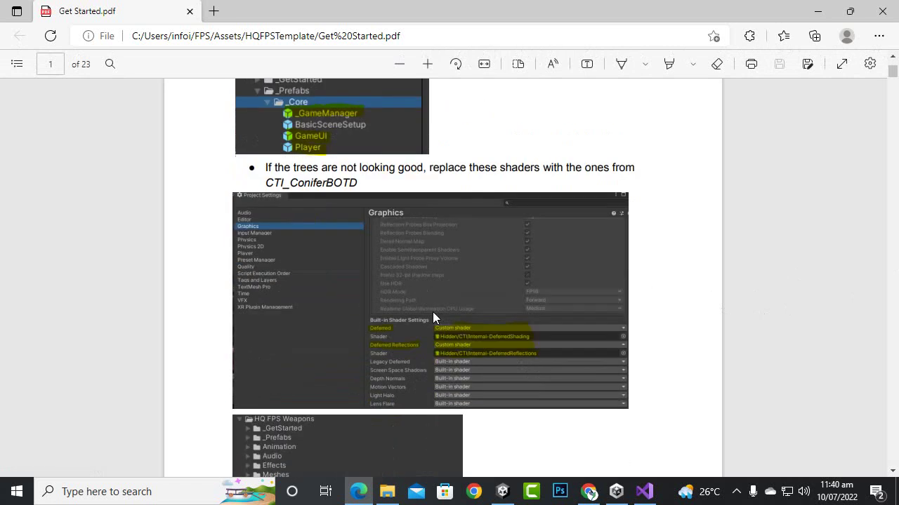
pyautogui.scroll(-2, 432, 314)
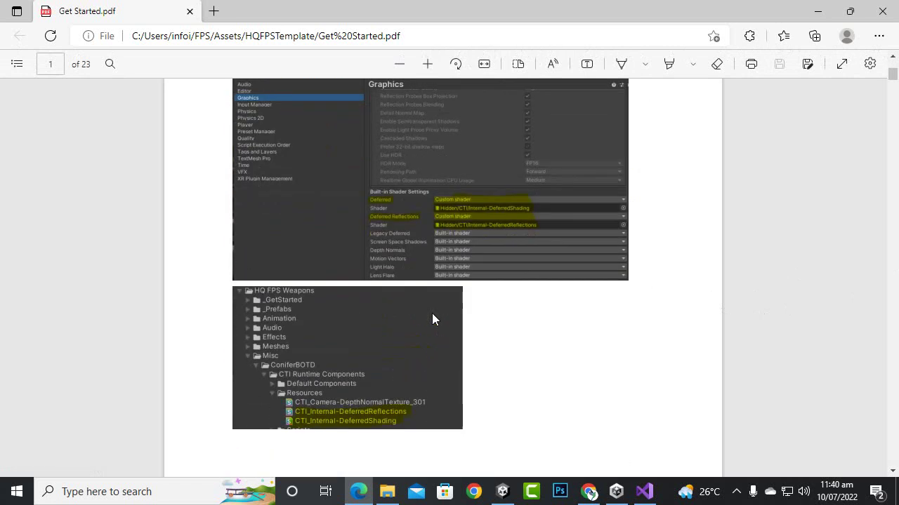
pyautogui.scroll(-8, 379, 256)
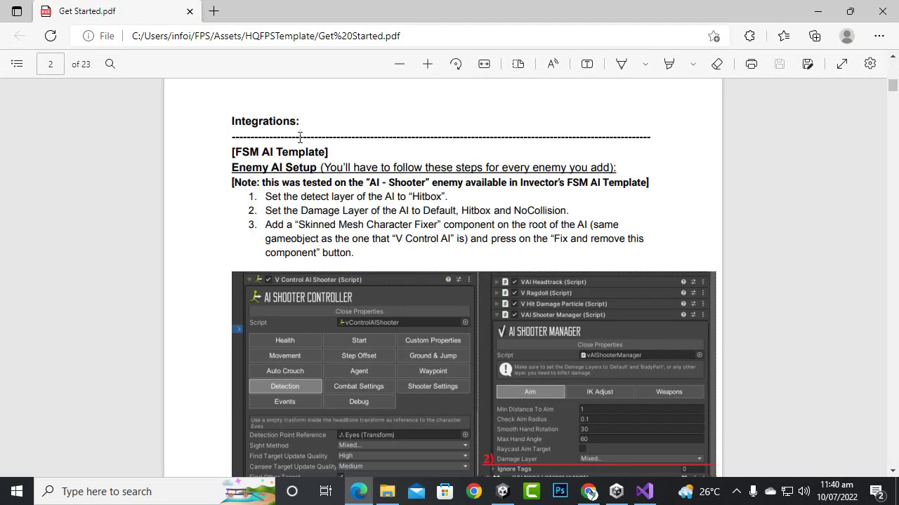
pyautogui.scroll(-1, 292, 211)
pyautogui.scroll(-5, 290, 226)
pyautogui.scroll(3, 290, 225)
pyautogui.scroll(-6, 652, 175)
pyautogui.scroll(-3, 652, 176)
pyautogui.scroll(-6, 286, 194)
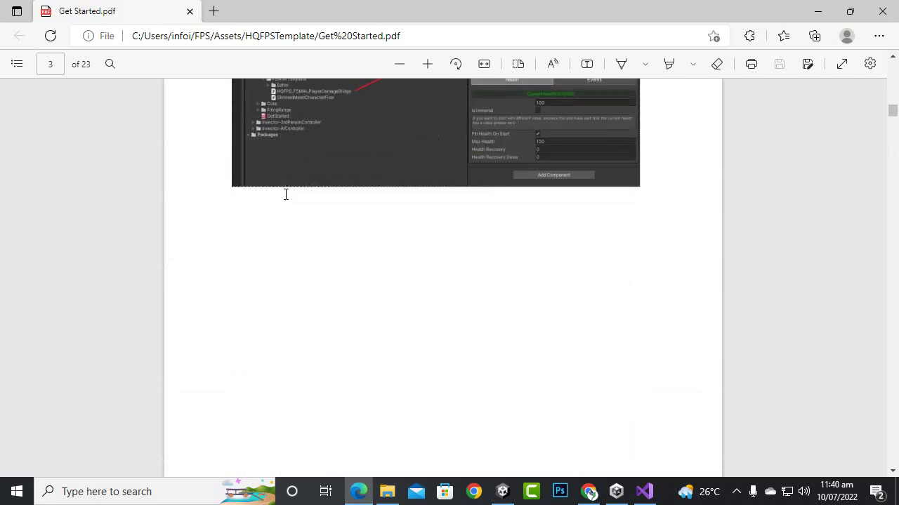
pyautogui.scroll(-4, 286, 194)
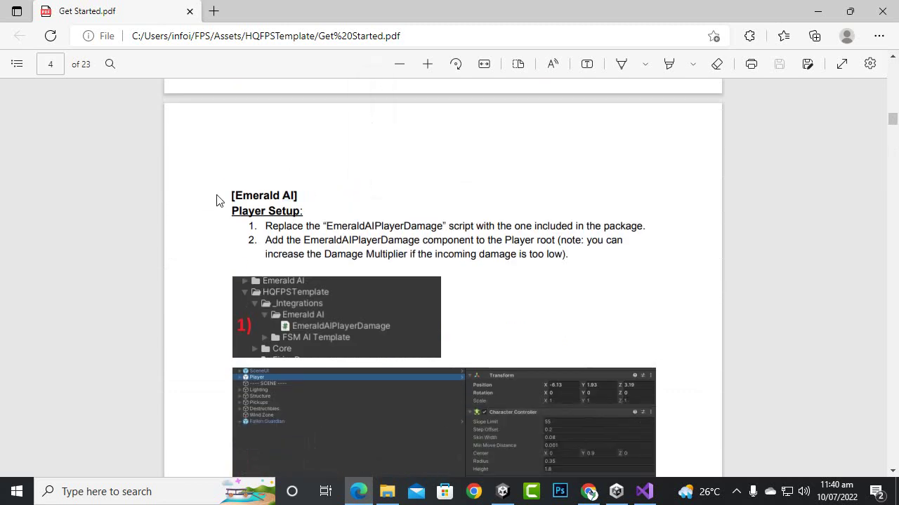
pyautogui.moveTo(278, 228); pyautogui.dragTo(443, 230)
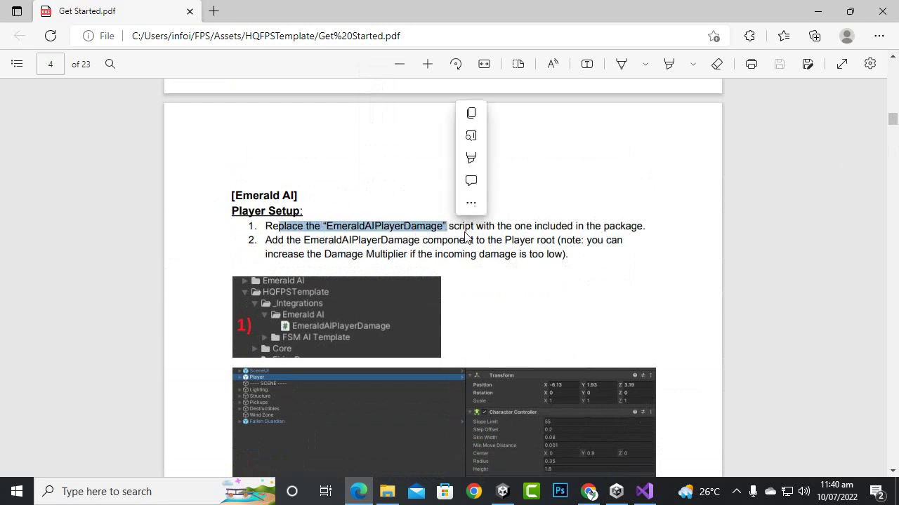
pyautogui.click(524, 225)
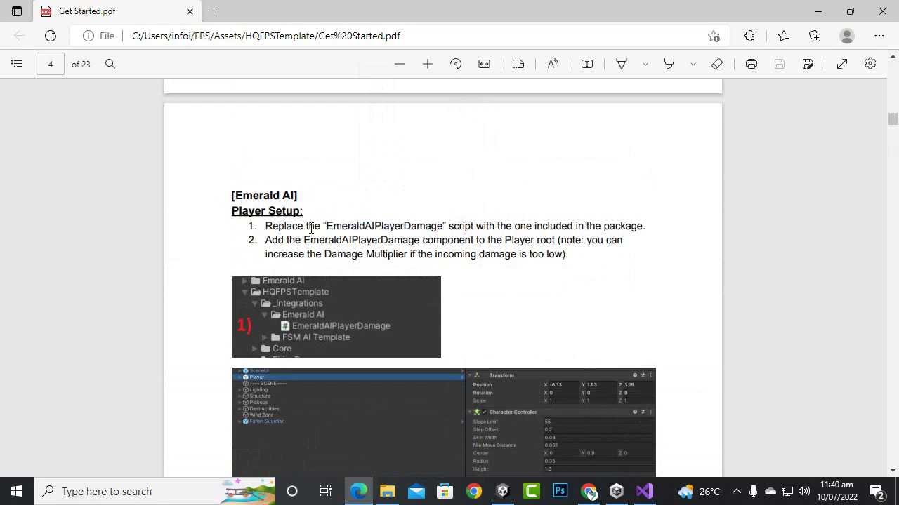
# Highlight the instructions about adding the component to Player and the Damage Multiplier note.
pyautogui.scroll(-3, 306, 204)
pyautogui.moveTo(353, 114); pyautogui.dragTo(519, 113)
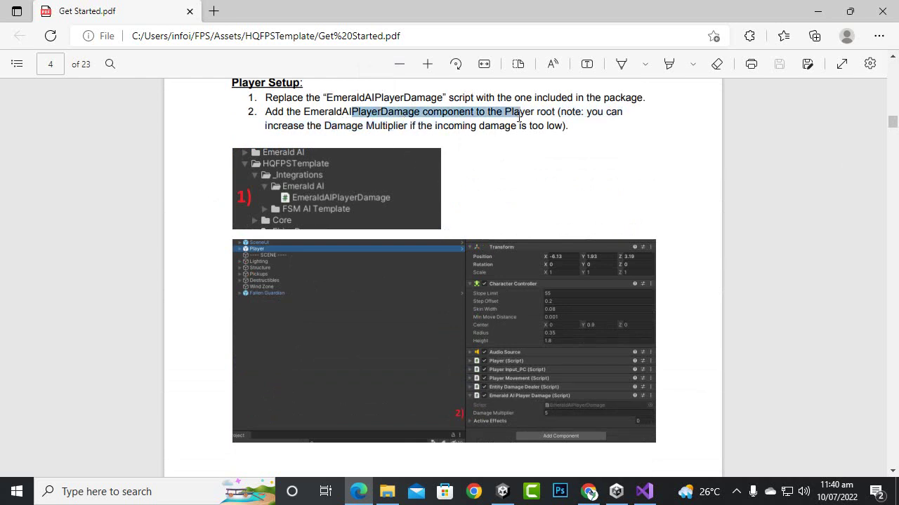
pyautogui.click(542, 128)
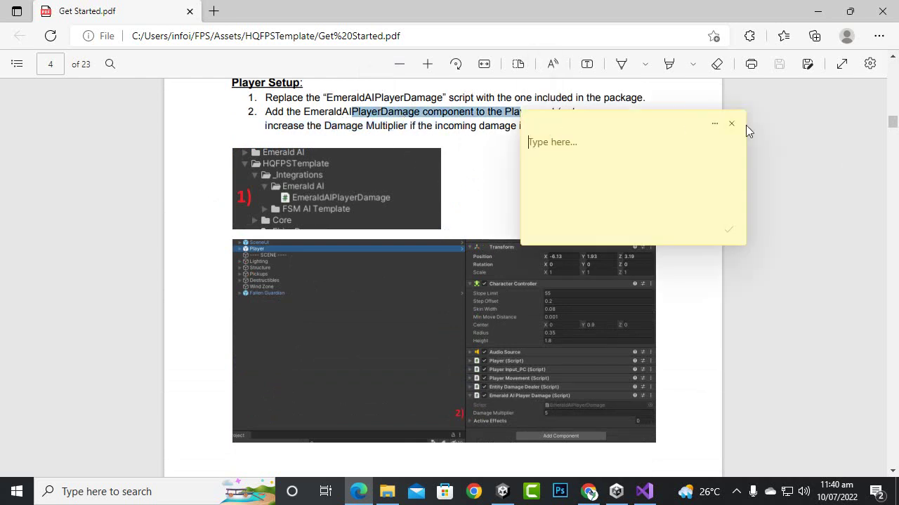
pyautogui.click(731, 125)
pyautogui.click(538, 113)
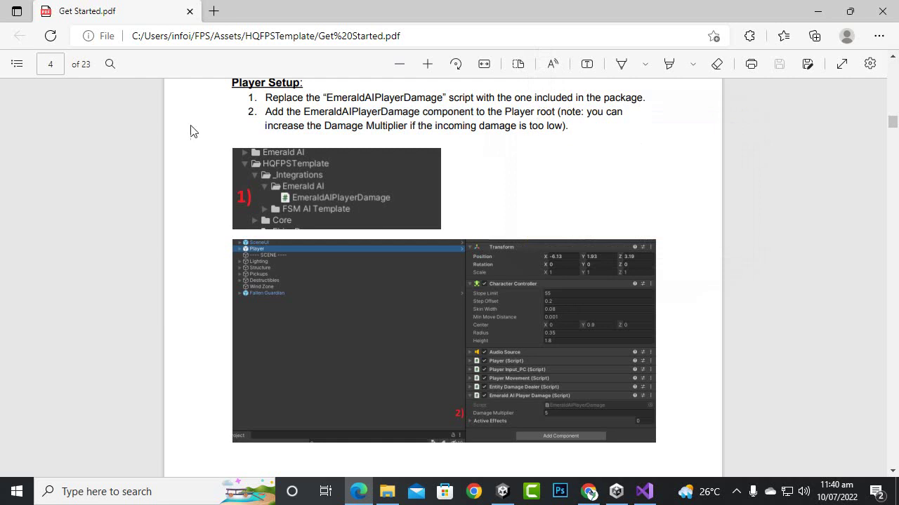
pyautogui.moveTo(295, 124); pyautogui.dragTo(404, 127)
pyautogui.click(404, 134)
# Drag the Desktop EmeraldAIPlayerDamage.cs from Explorer into Visual Studio beside the original script.
pyautogui.moveTo(644, 493)
pyautogui.click(648, 448)
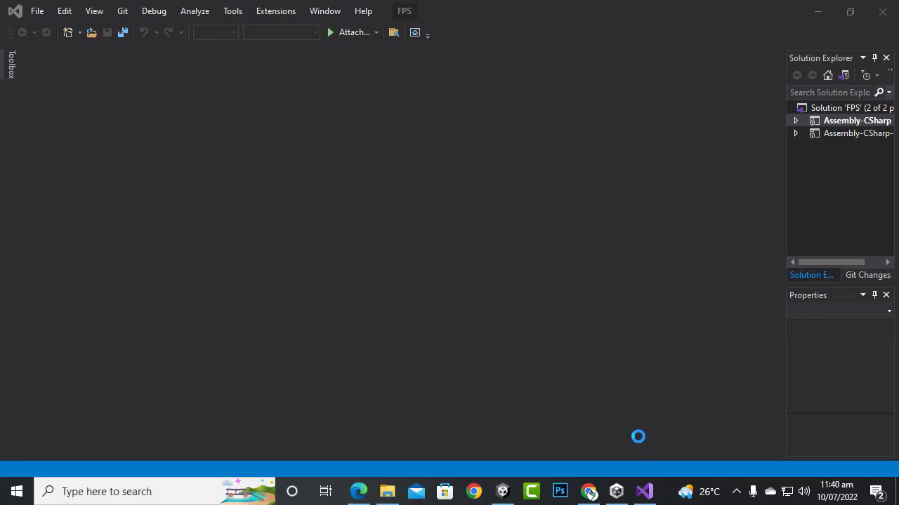
pyautogui.click(739, 489)
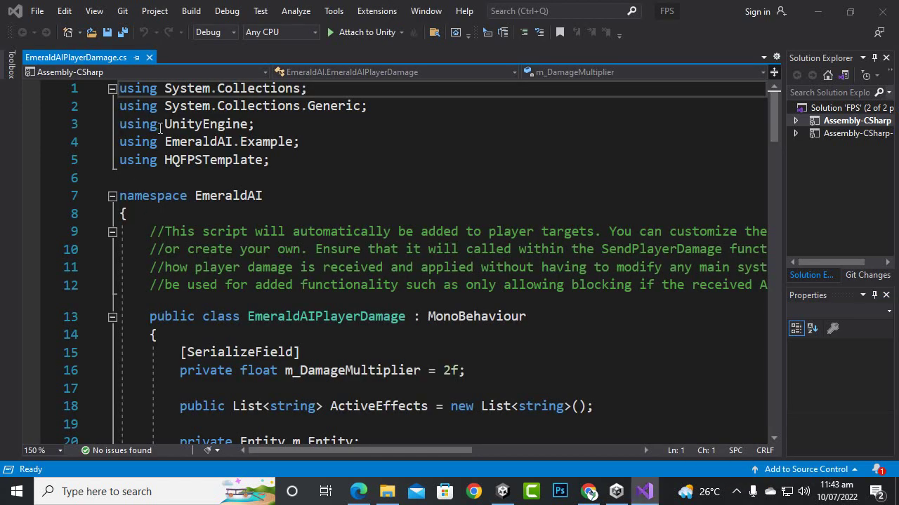
pyautogui.click(184, 130)
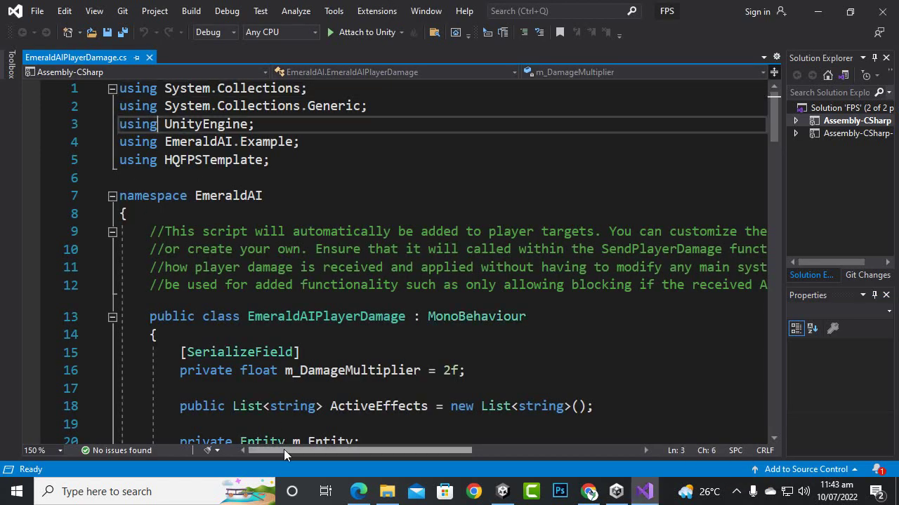
pyautogui.click(392, 492)
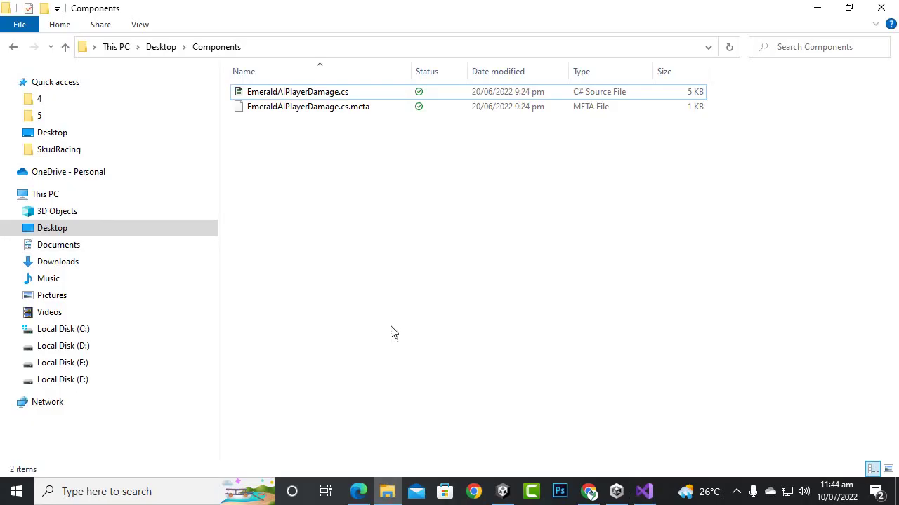
pyautogui.moveTo(315, 98)
pyautogui.mouseDown()
pyautogui.moveTo(768, 415)
pyautogui.moveTo(655, 500)
pyautogui.moveTo(649, 494)
pyautogui.mouseUp()
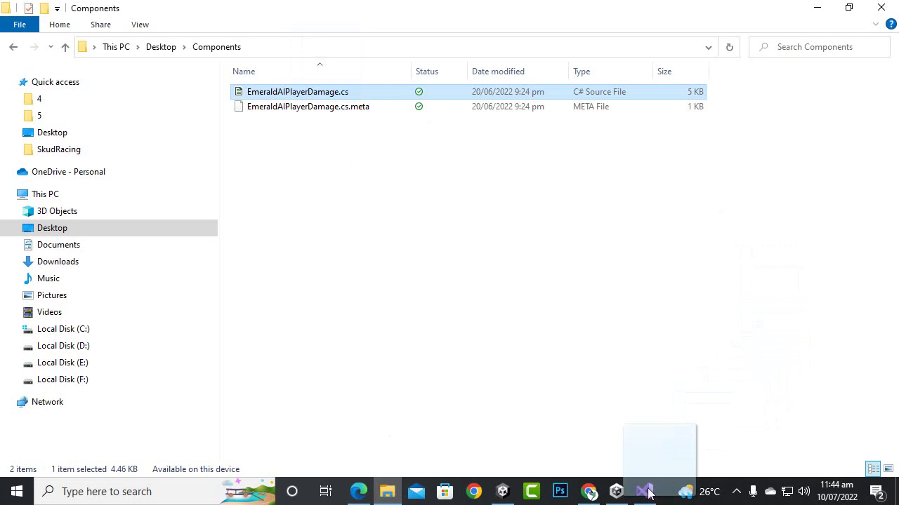
pyautogui.moveTo(667, 489); pyautogui.dragTo(649, 495)
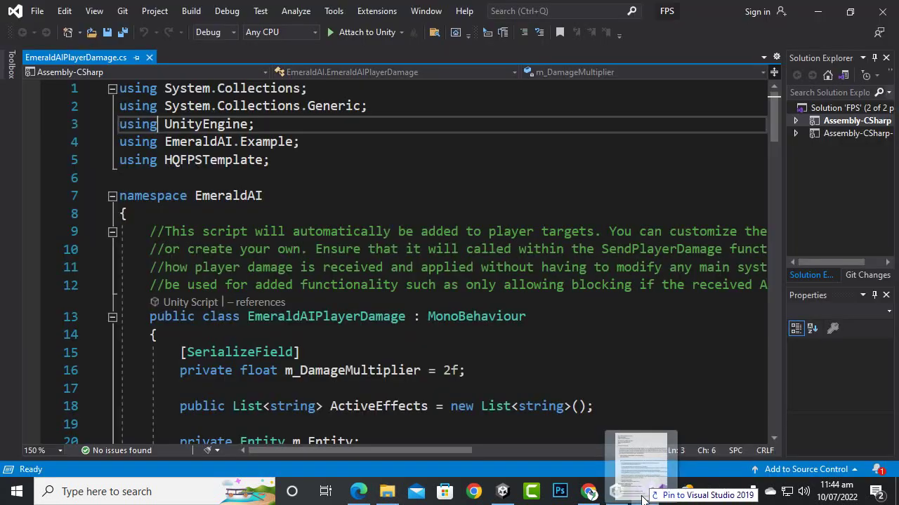
pyautogui.moveTo(590, 494)
pyautogui.mouseDown()
pyautogui.moveTo(230, 7)
pyautogui.moveTo(183, 59)
pyautogui.mouseUp()
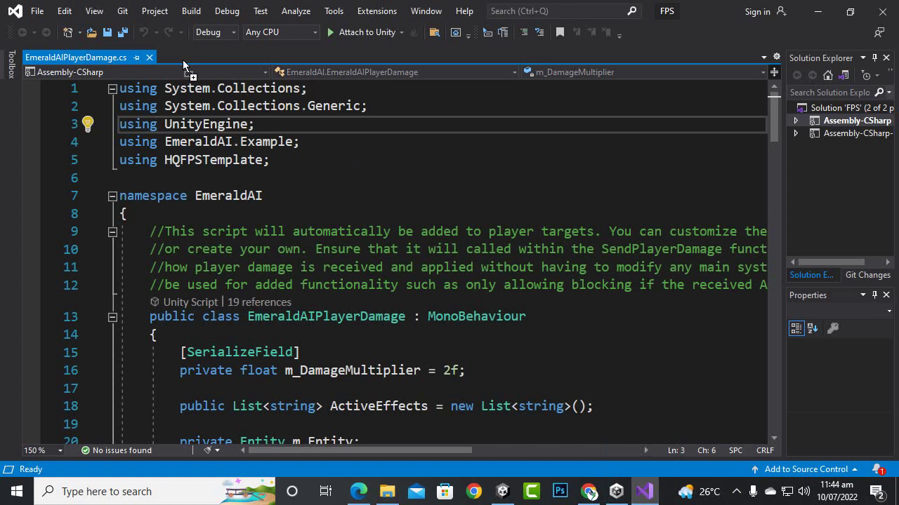
pyautogui.moveTo(183, 58); pyautogui.dragTo(182, 59)
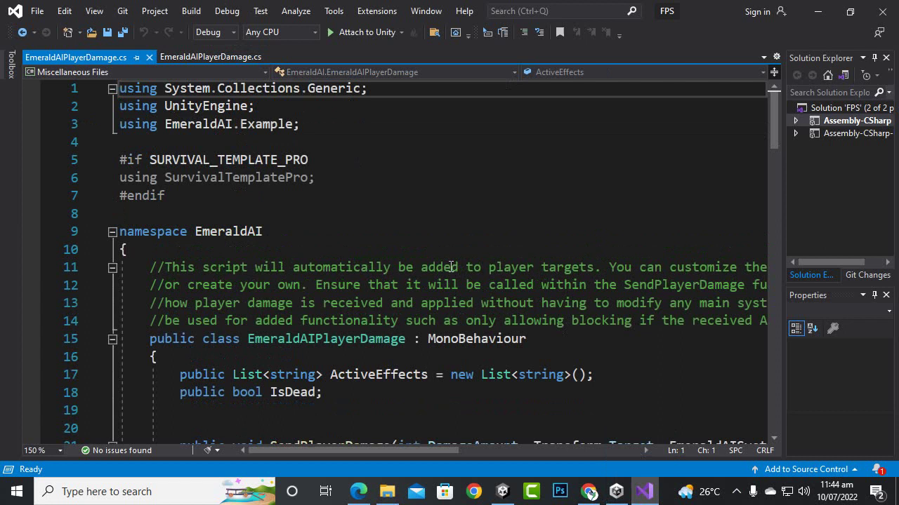
# Compare the EmeraldAI.Example and HQFPSTemplate using lines between the original and new scripts.
pyautogui.click(211, 56)
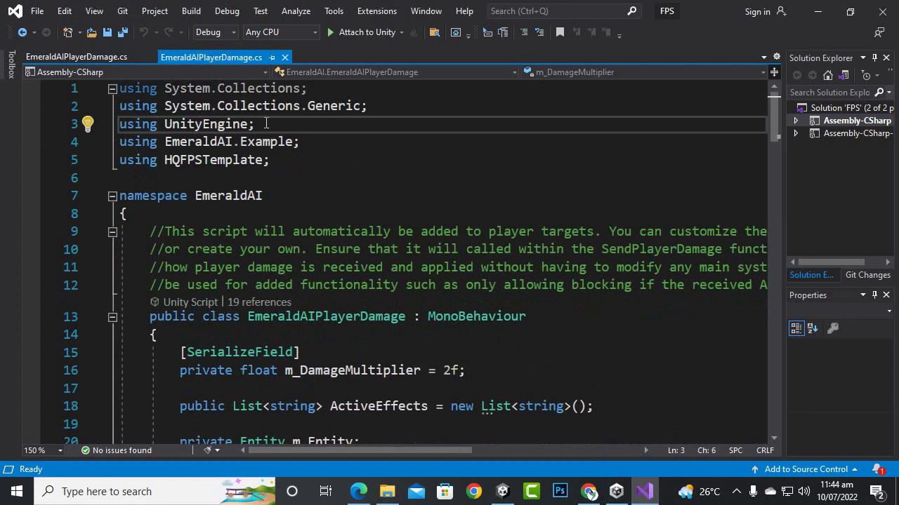
pyautogui.click(217, 143)
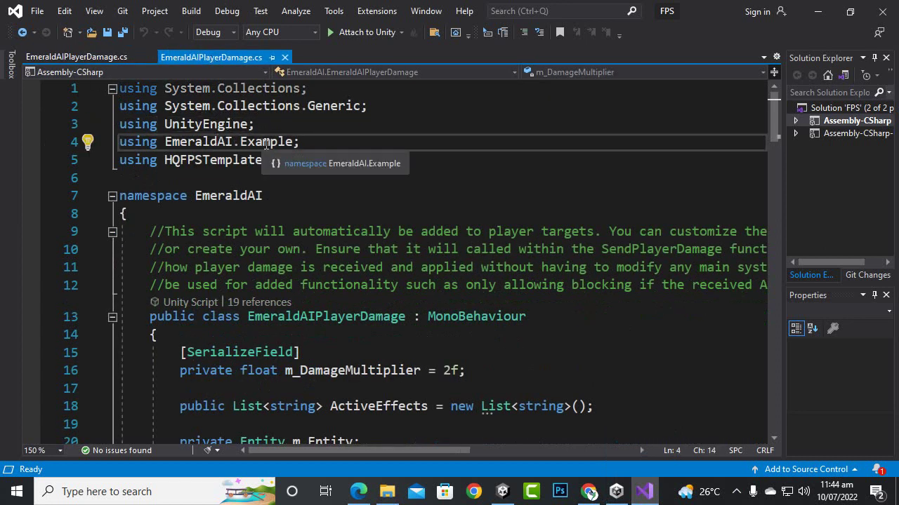
pyautogui.click(43, 57)
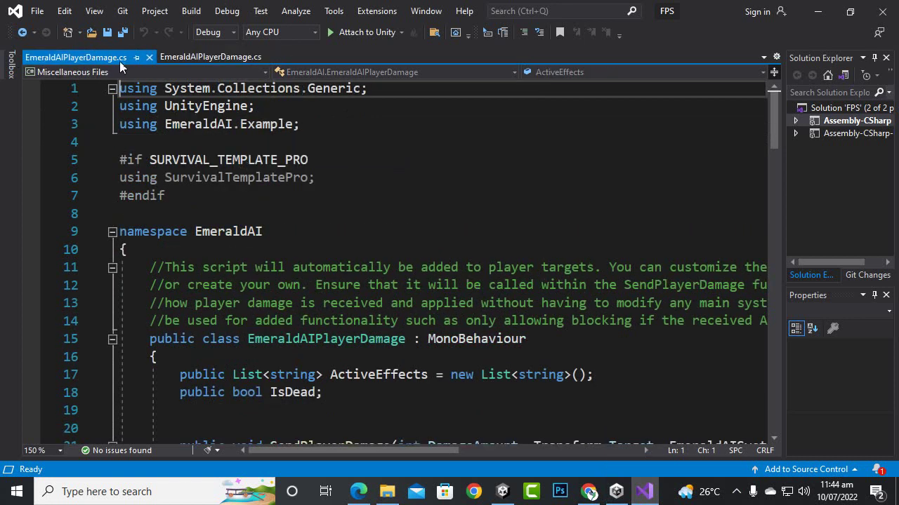
pyautogui.click(177, 61)
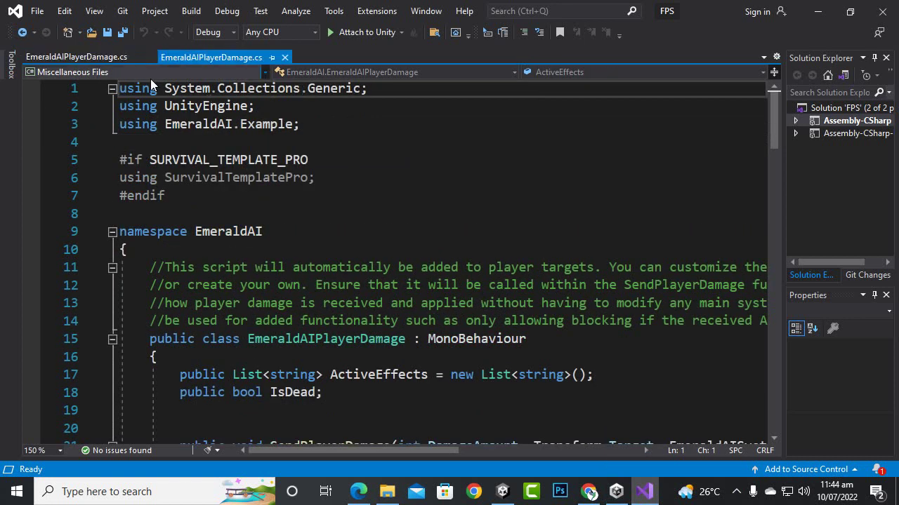
pyautogui.click(80, 57)
pyautogui.click(223, 181)
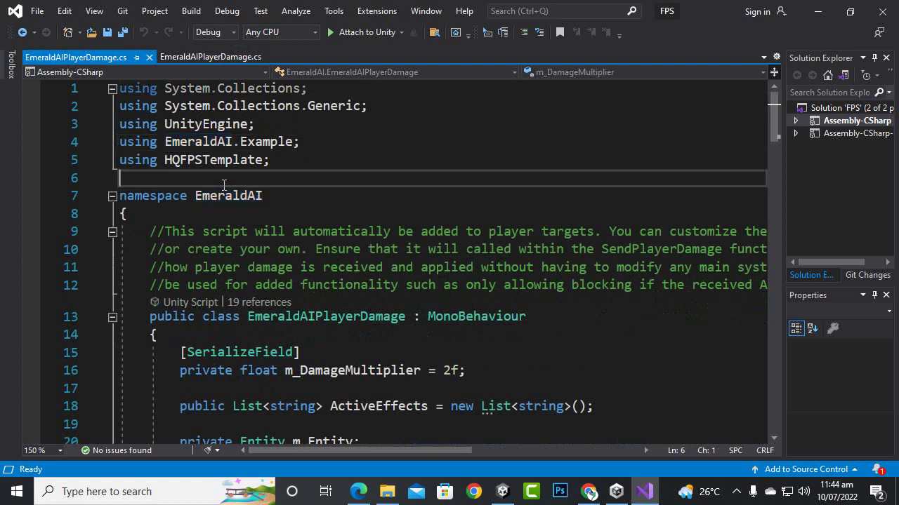
pyautogui.moveTo(279, 160); pyautogui.dragTo(115, 146)
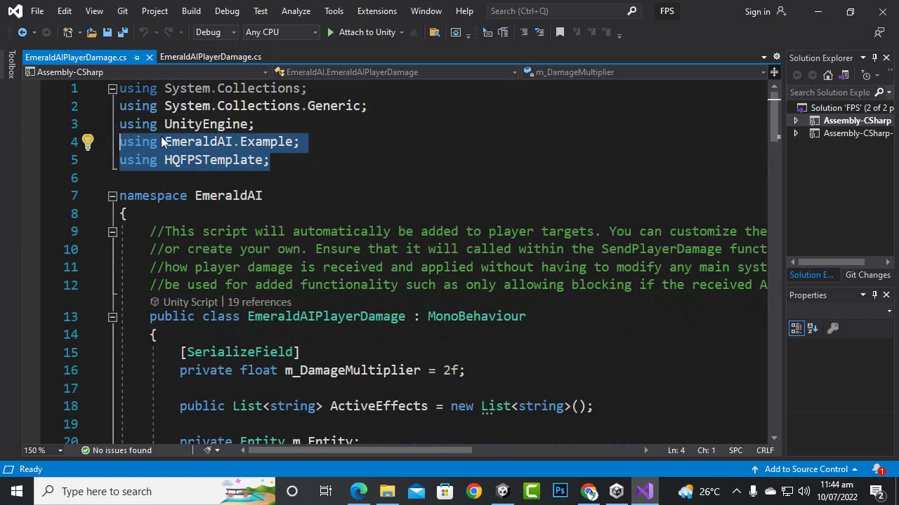
pyautogui.click(219, 56)
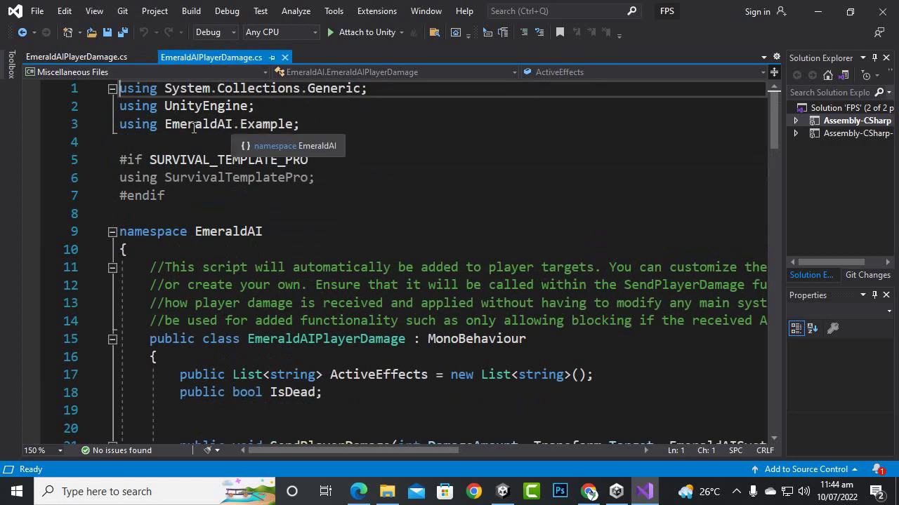
pyautogui.click(74, 57)
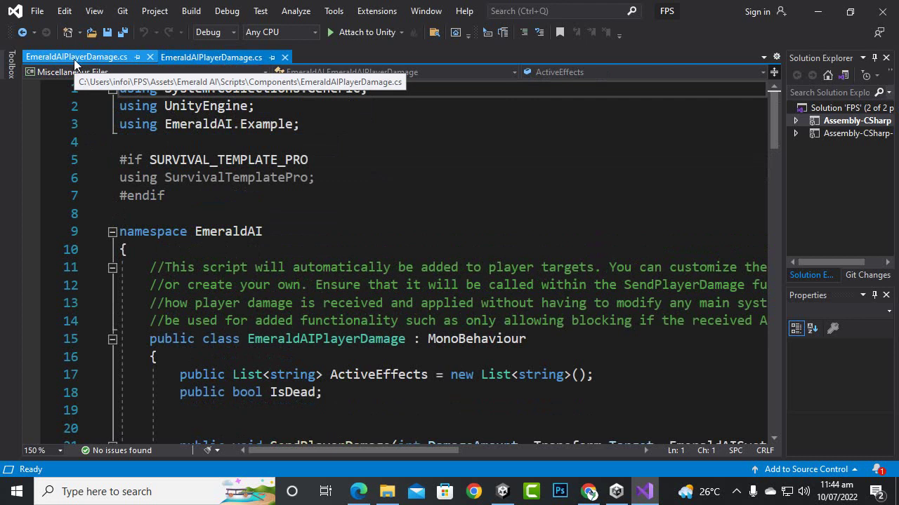
# Insert a blank first line at the top of the new script.
pyautogui.click(211, 57)
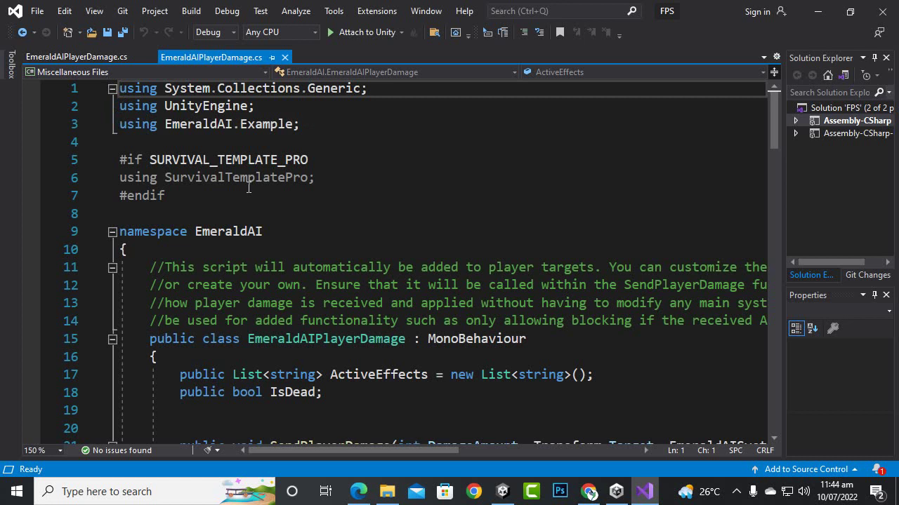
pyautogui.press('Return')
pyautogui.press('Up')
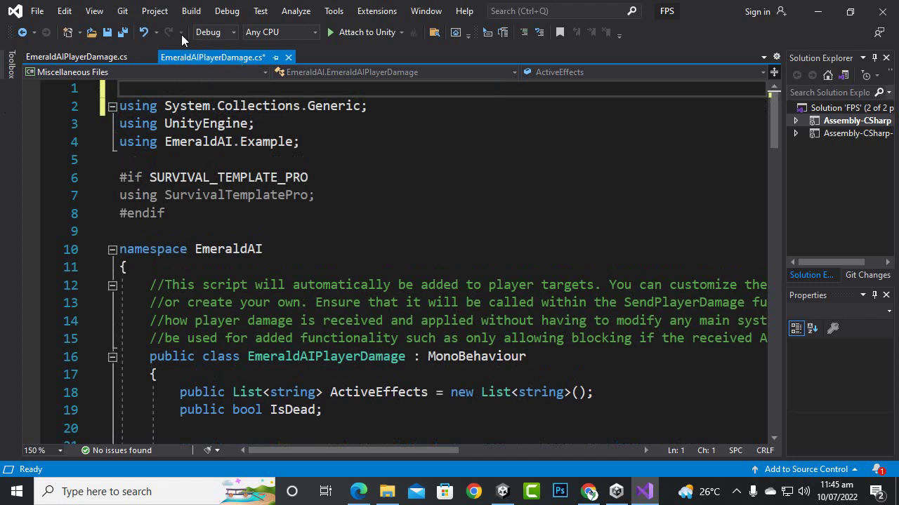
# Add 'using System.Collections;' on line 1 of the new script.
pyautogui.write('using system.')
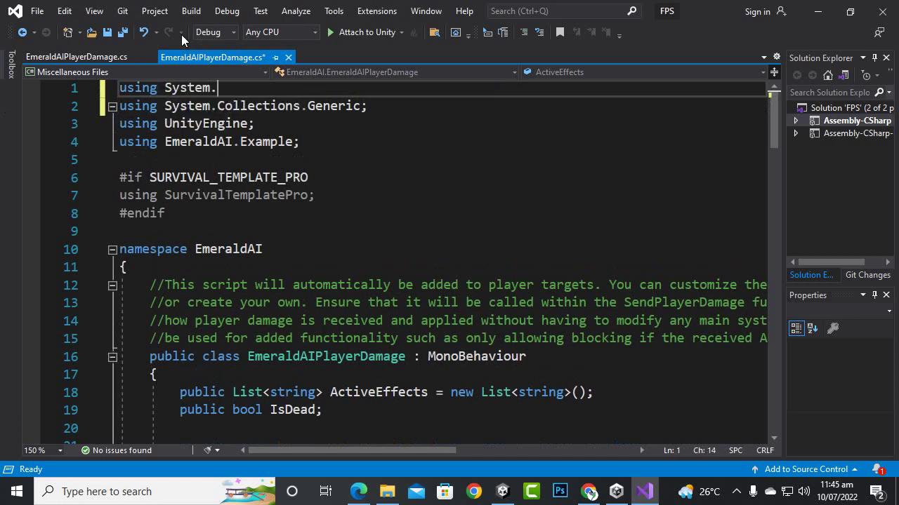
pyautogui.write('col')
pyautogui.press('Tab')
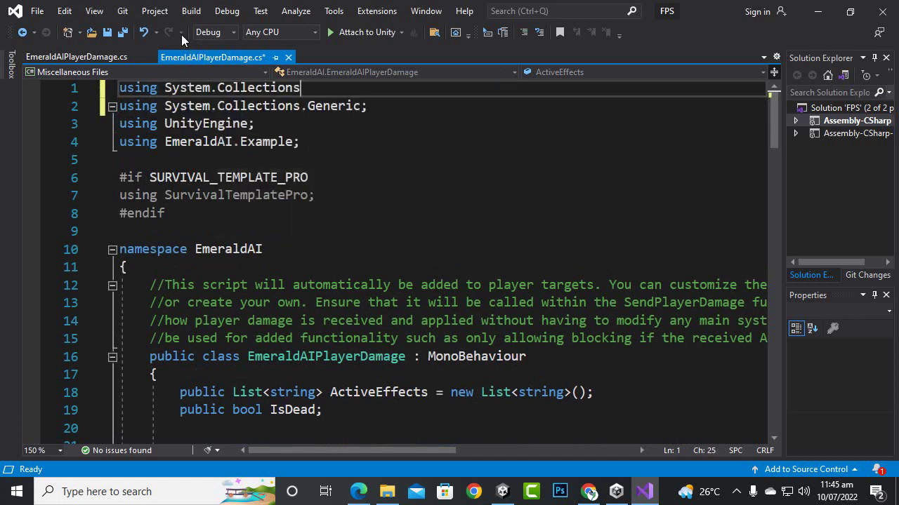
pyautogui.write(';')
pyautogui.click(55, 56)
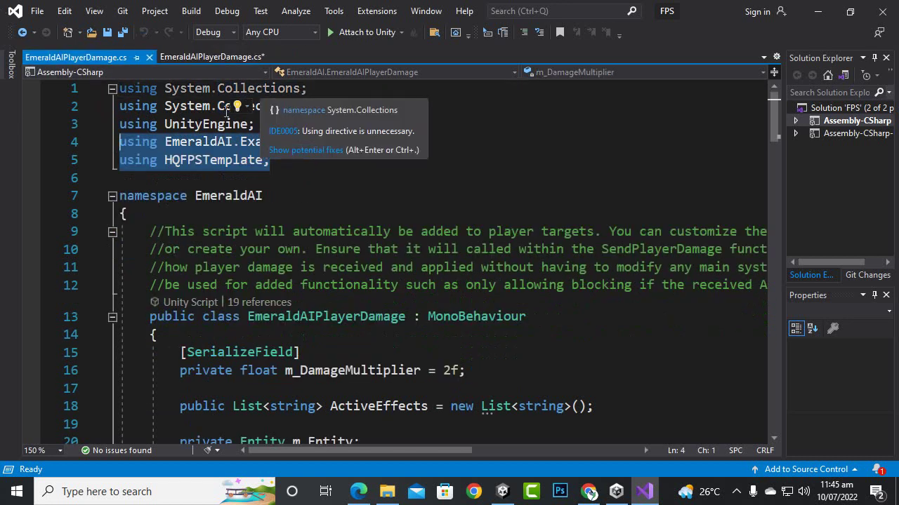
pyautogui.click(204, 161)
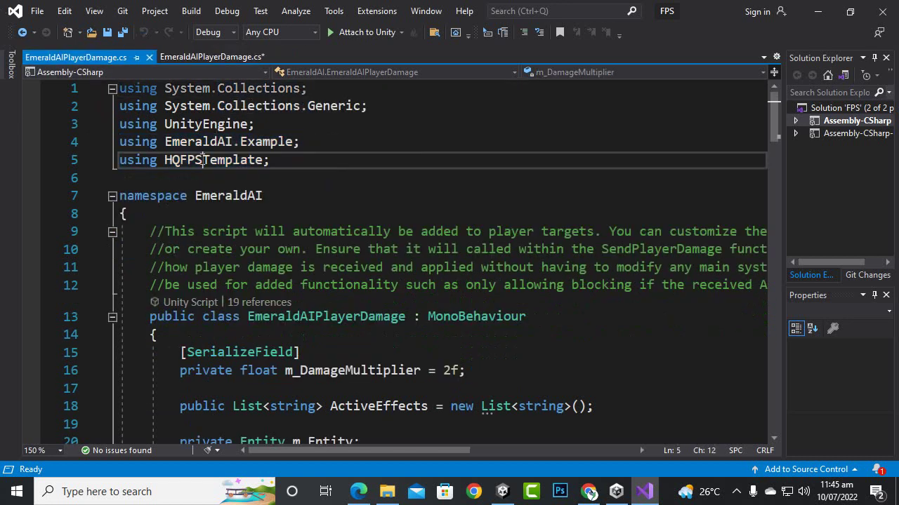
pyautogui.click(180, 58)
# Type a using HQFPSTemplate directive on a new line after EmeraldAI.Example.
pyautogui.click(316, 146)
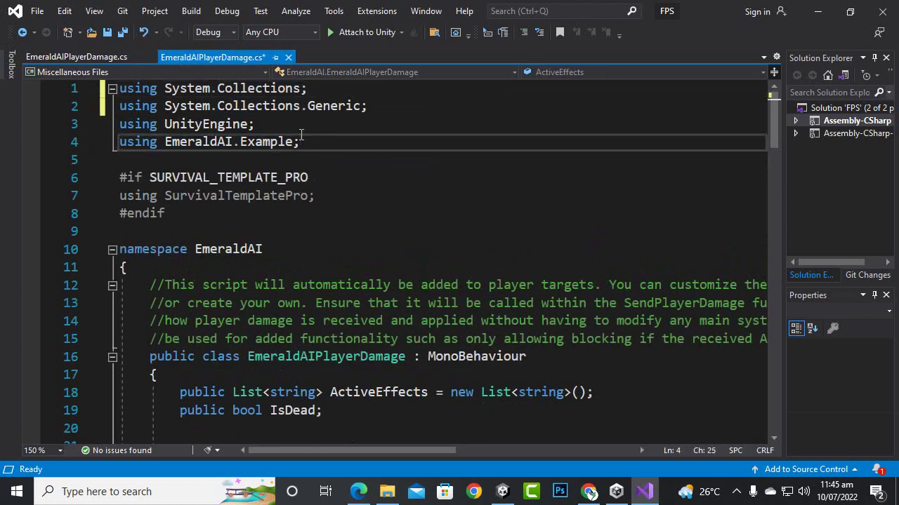
pyautogui.press('Return')
pyautogui.write('using hqf')
pyautogui.press('BackSpace')
pyautogui.press('BackSpace')
pyautogui.press('BackSpace')
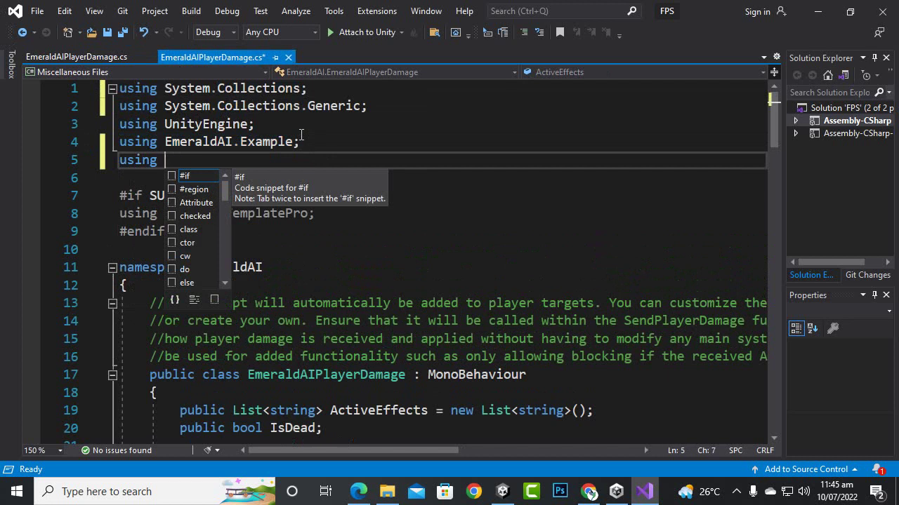
pyautogui.write('HQFPZ')
pyautogui.press('BackSpace')
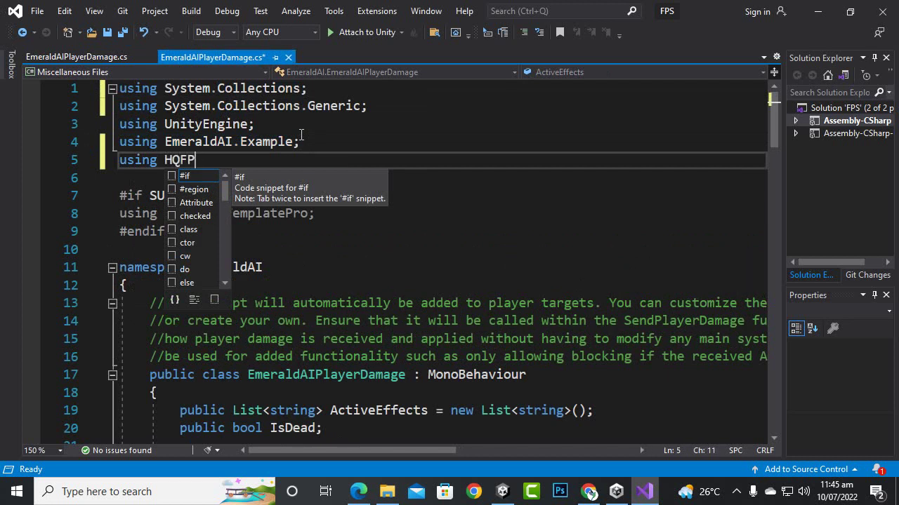
pyautogui.write('S Temp')
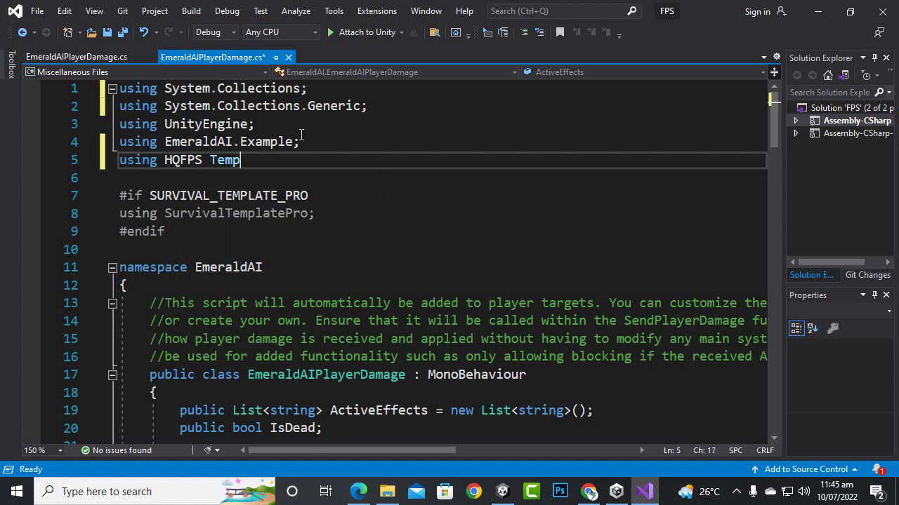
pyautogui.write('late')
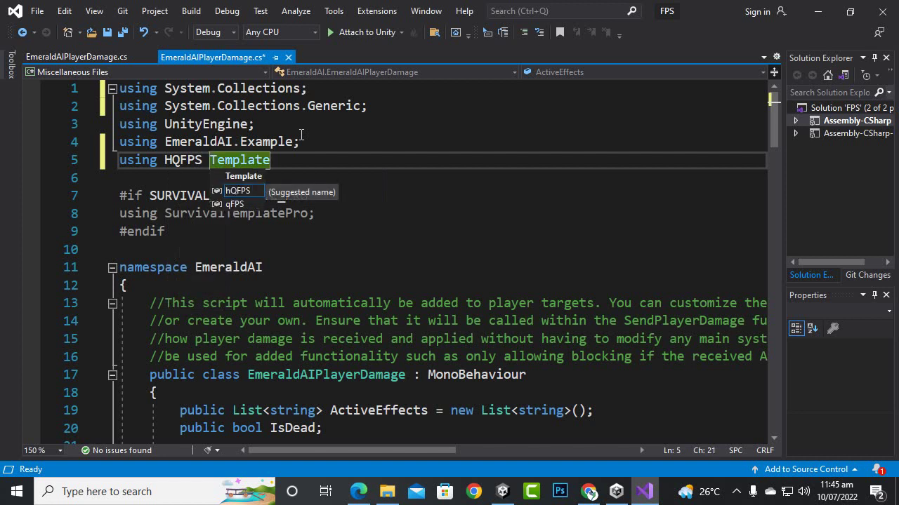
pyautogui.write(';')
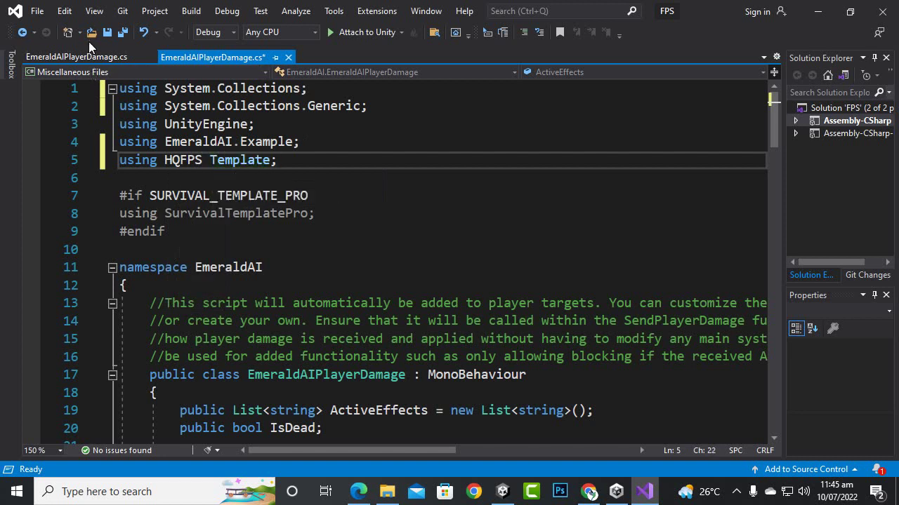
# Replace the misspelled line with the original's 'using HQFPSTemplate;' and save the script.
pyautogui.click(87, 57)
pyautogui.click(194, 165)
pyautogui.moveTo(276, 161); pyautogui.dragTo(121, 161)
pyautogui.hotkey('ctrl', 'c')
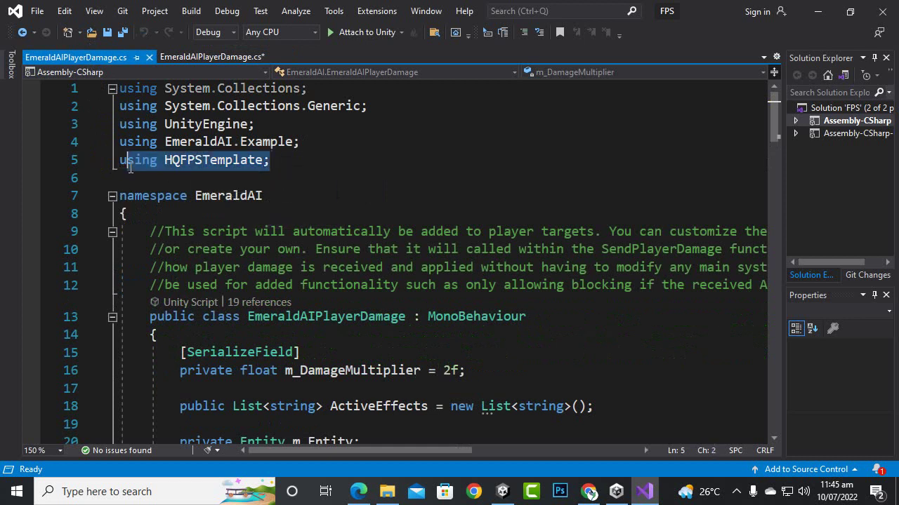
pyautogui.click(197, 56)
pyautogui.moveTo(278, 160); pyautogui.dragTo(123, 163)
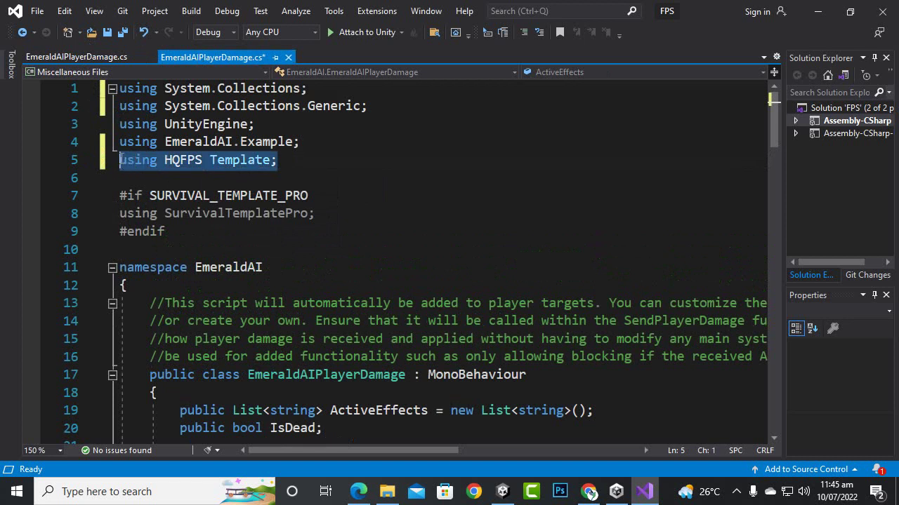
pyautogui.hotkey('ctrl', 'v')
pyautogui.click(318, 180)
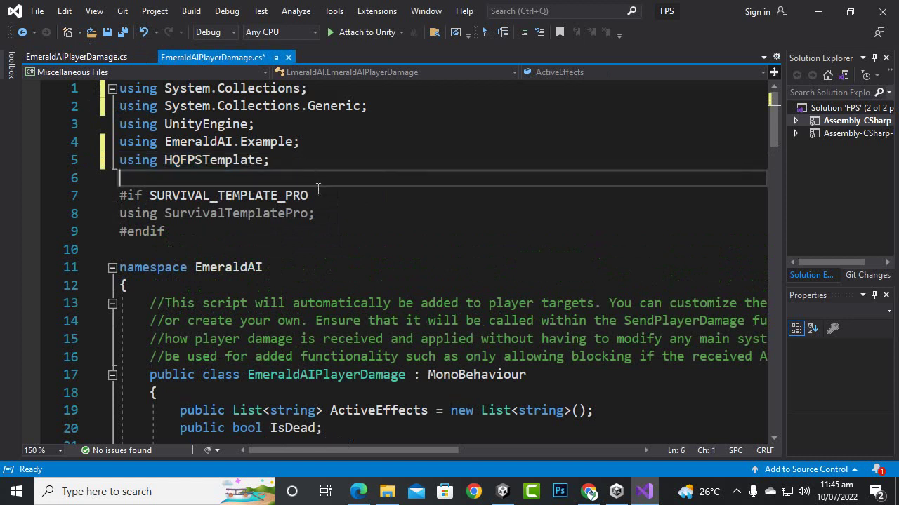
pyautogui.hotkey('ctrl', 's')
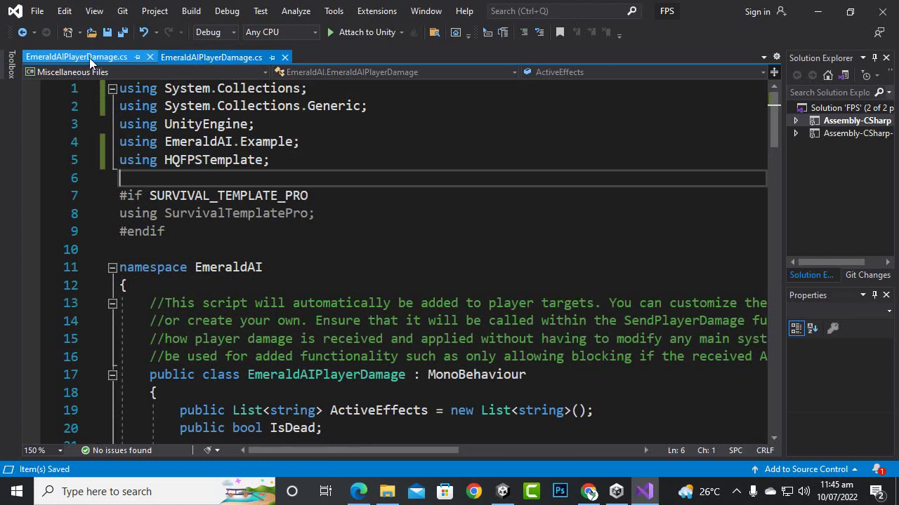
pyautogui.click(89, 57)
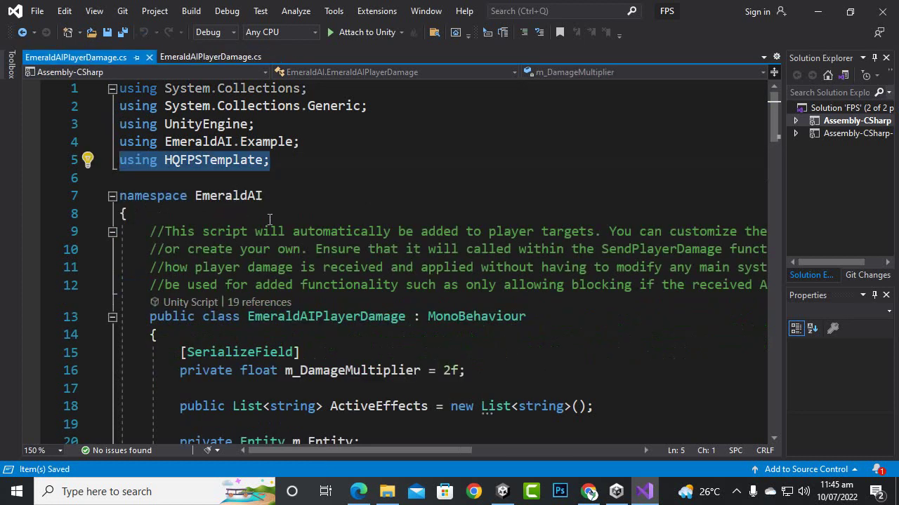
# Compare the namespace and class declarations of the two EmeraldAIPlayerDamage scripts.
pyautogui.scroll(-1, 269, 219)
pyautogui.scroll(-1, 268, 220)
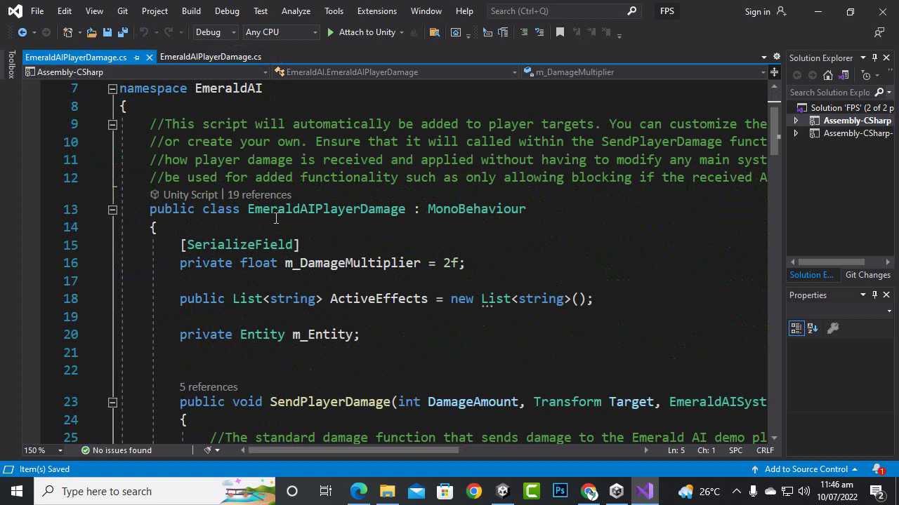
pyautogui.click(192, 60)
pyautogui.scroll(-2, 188, 286)
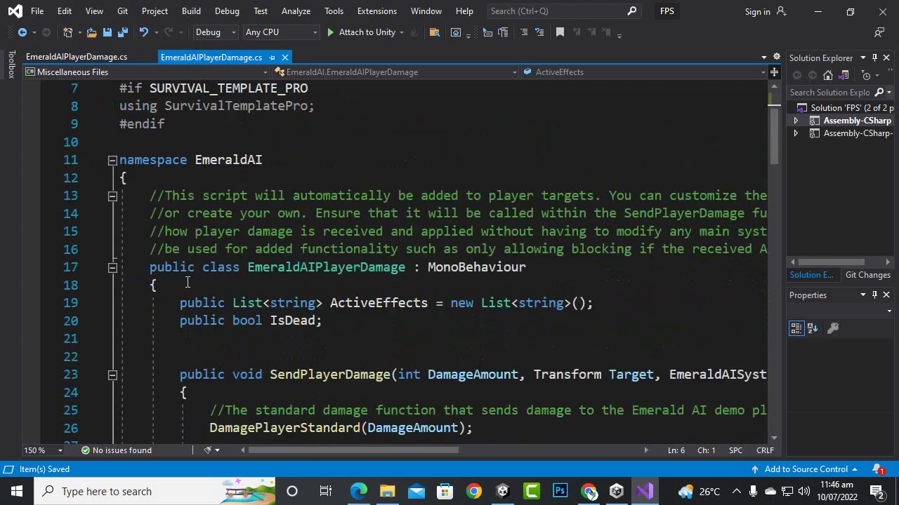
pyautogui.scroll(-2, 188, 282)
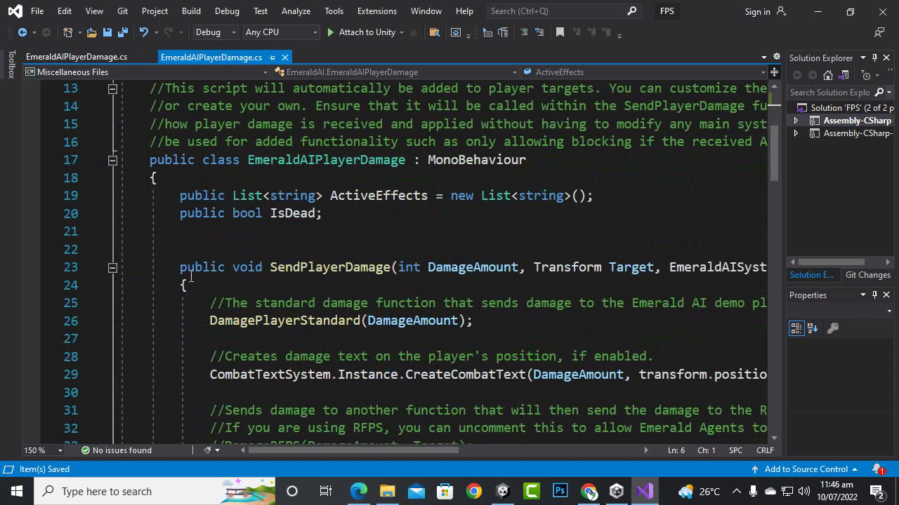
pyautogui.scroll(1, 189, 278)
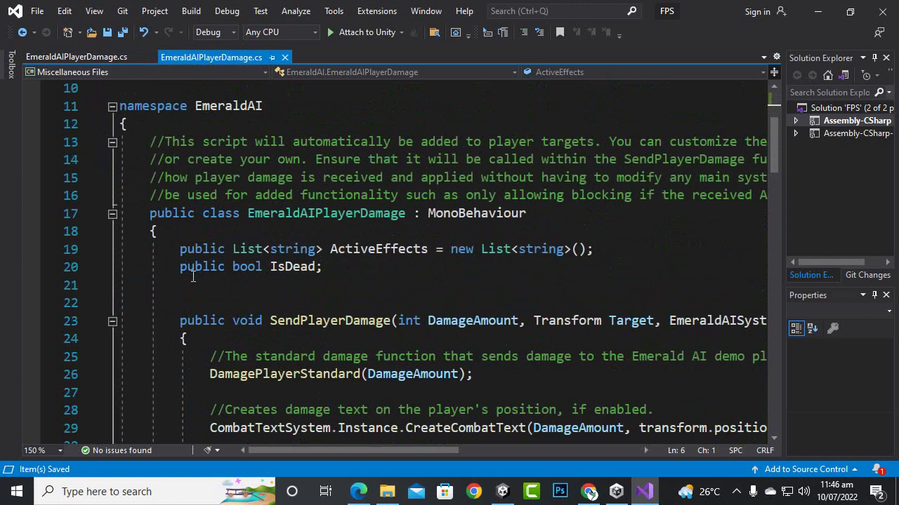
pyautogui.scroll(1, 193, 277)
pyautogui.click(160, 162)
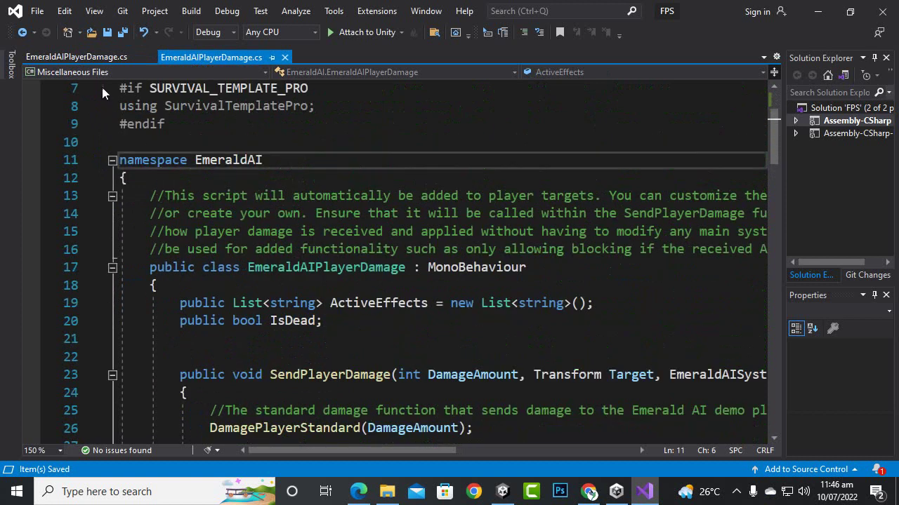
pyautogui.click(94, 58)
pyautogui.scroll(1, 244, 172)
pyautogui.click(209, 144)
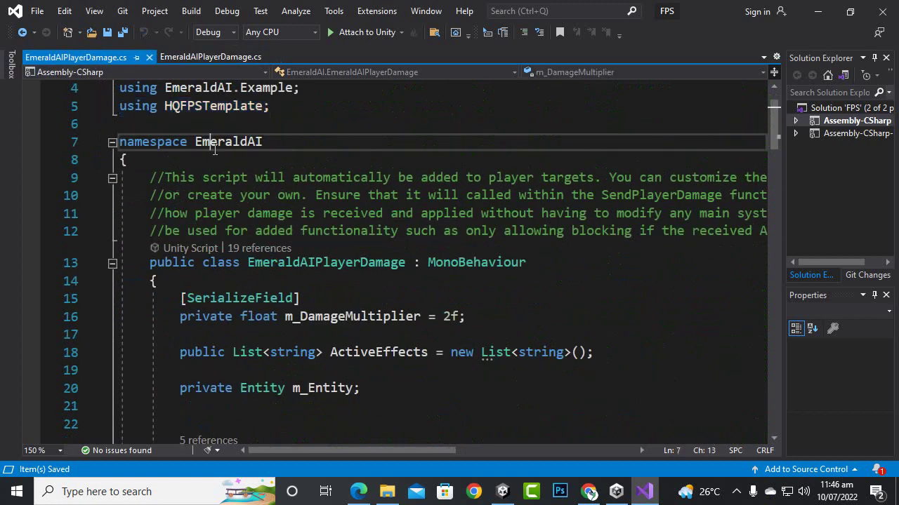
pyautogui.scroll(-2, 225, 247)
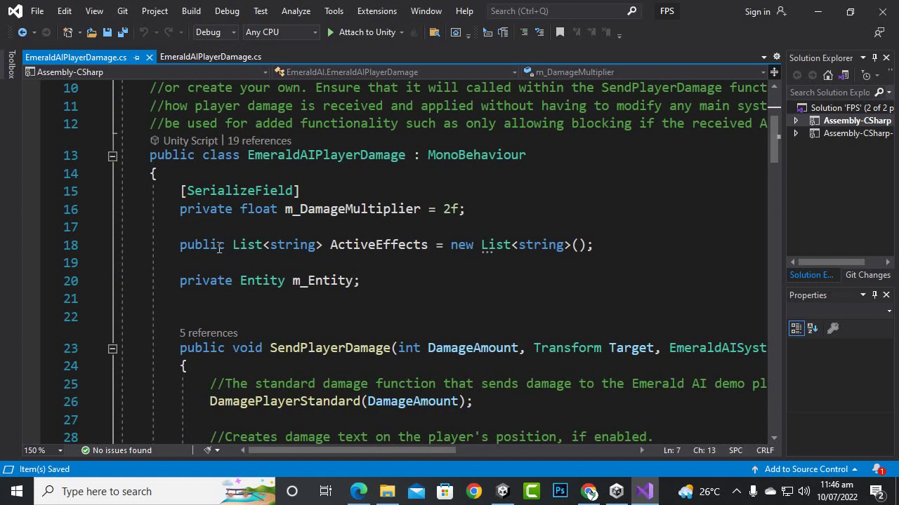
pyautogui.click(328, 162)
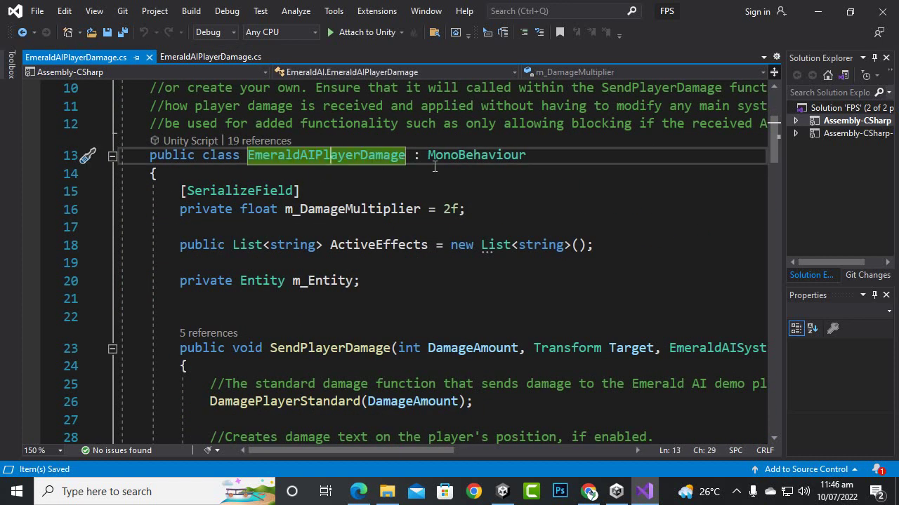
# Compare the field declarations in both scripts: m_DamageMultiplier, ActiveEffects, m_Entity and IsDead.
pyautogui.moveTo(169, 191); pyautogui.dragTo(494, 225)
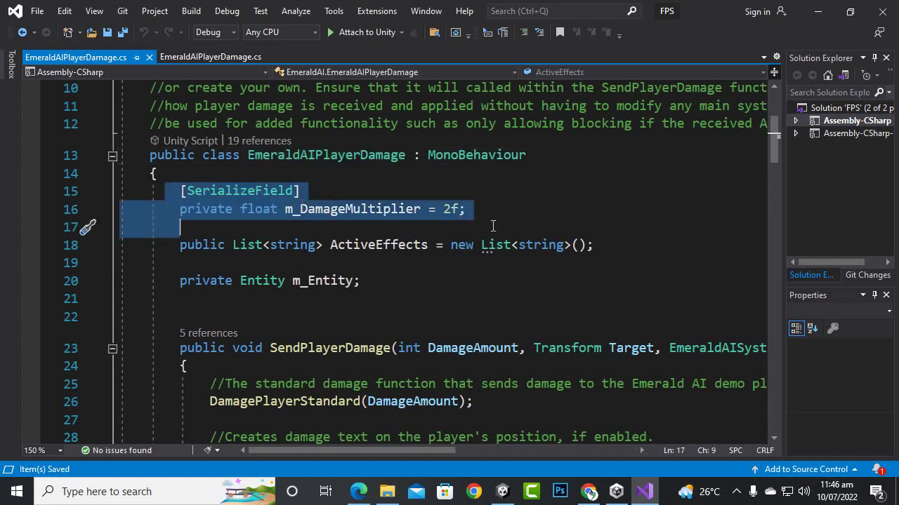
pyautogui.click(362, 244)
pyautogui.click(362, 281)
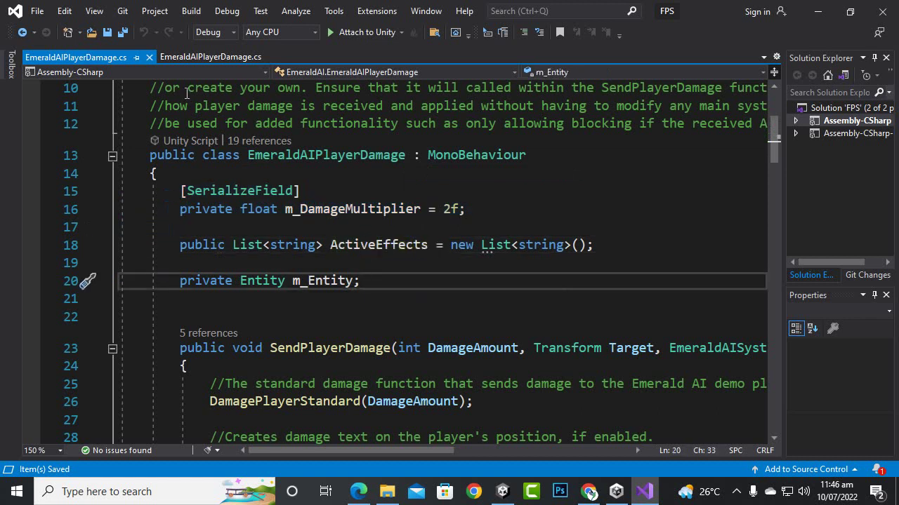
pyautogui.click(197, 58)
pyautogui.click(181, 303)
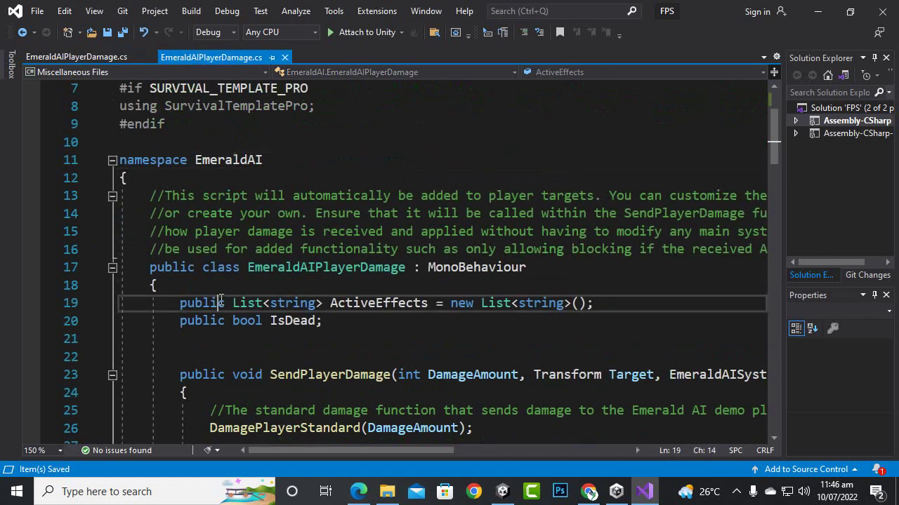
pyautogui.moveTo(181, 303); pyautogui.dragTo(632, 305)
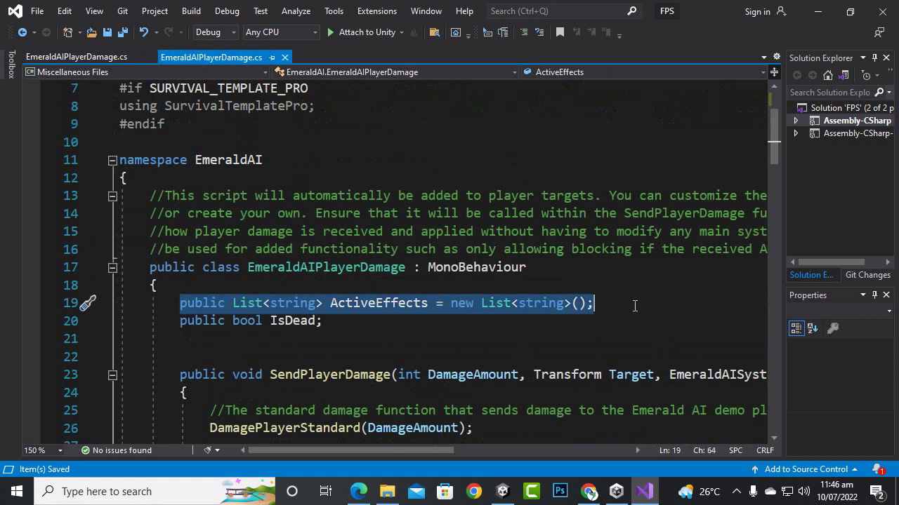
pyautogui.click(316, 320)
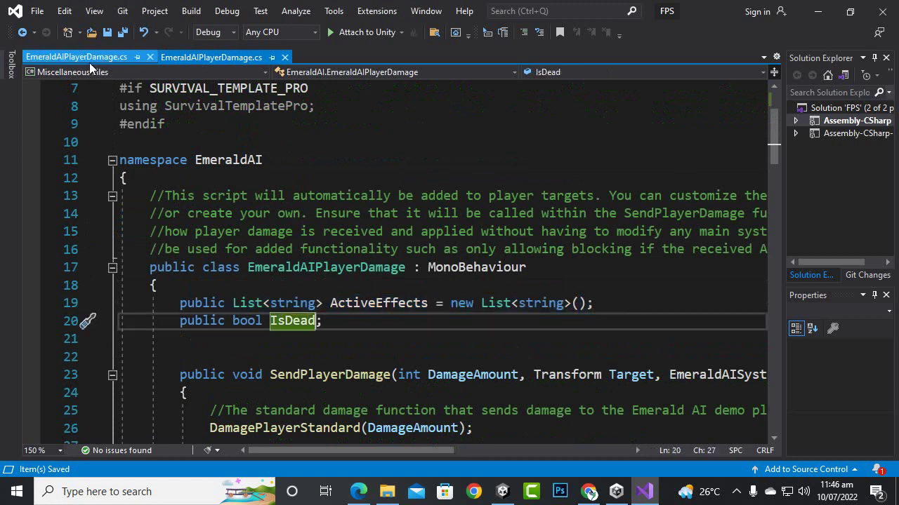
# Copy the serialized m_DamageMultiplier = 2f field and place the caret after the second script's class brace.
pyautogui.click(89, 62)
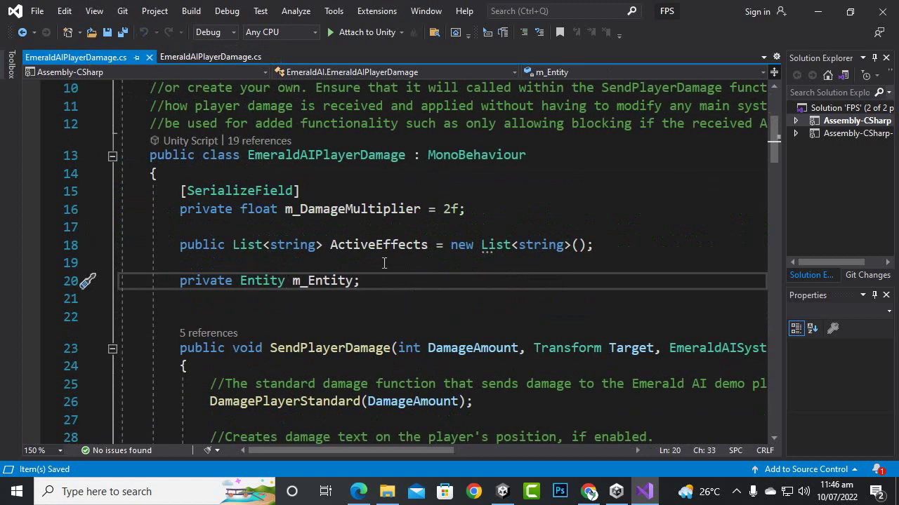
pyautogui.moveTo(466, 209)
pyautogui.mouseDown()
pyautogui.moveTo(175, 209)
pyautogui.moveTo(178, 191)
pyautogui.mouseUp()
pyautogui.hotkey('ctrl', 'c')
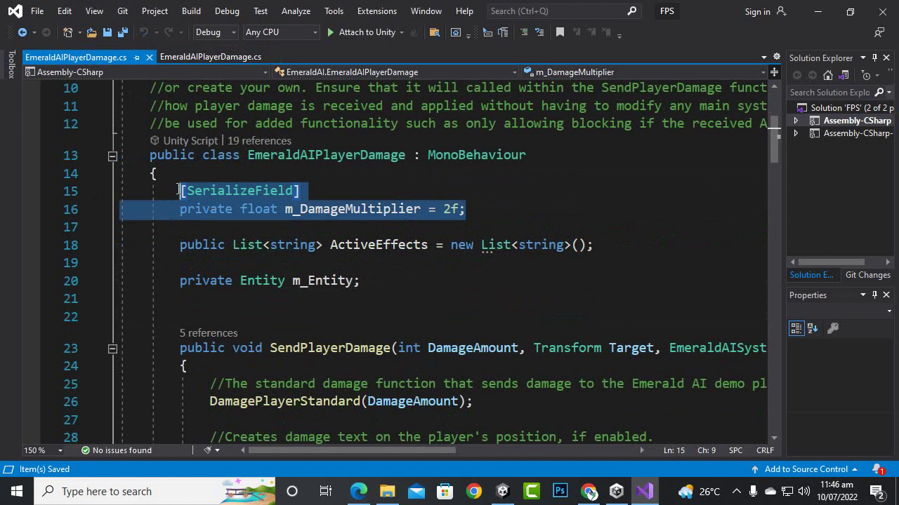
pyautogui.click(204, 57)
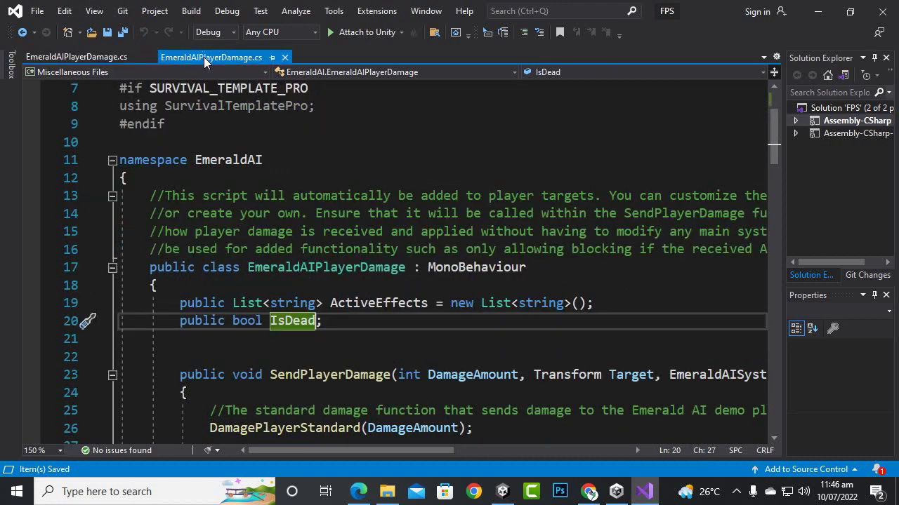
pyautogui.click(227, 285)
# Paste m_DamageMultiplier after the class brace and the m_Entity declaration after IsDead, then save.
pyautogui.press('Return')
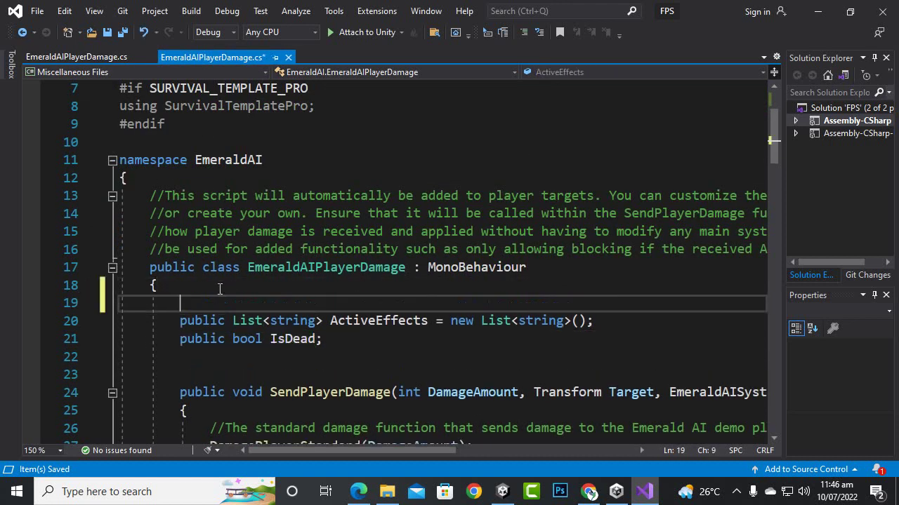
pyautogui.hotkey('ctrl', 'v')
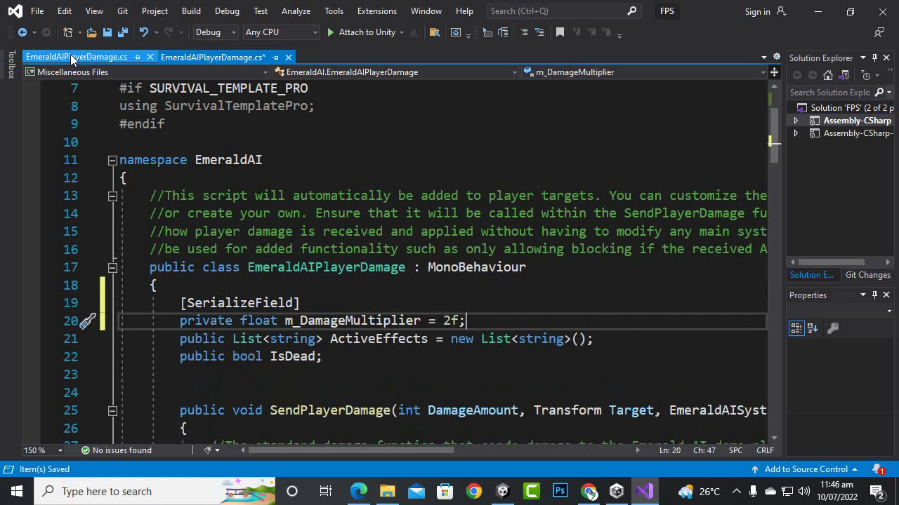
pyautogui.click(70, 56)
pyautogui.moveTo(361, 282); pyautogui.dragTo(179, 284)
pyautogui.hotkey('ctrl', 'c')
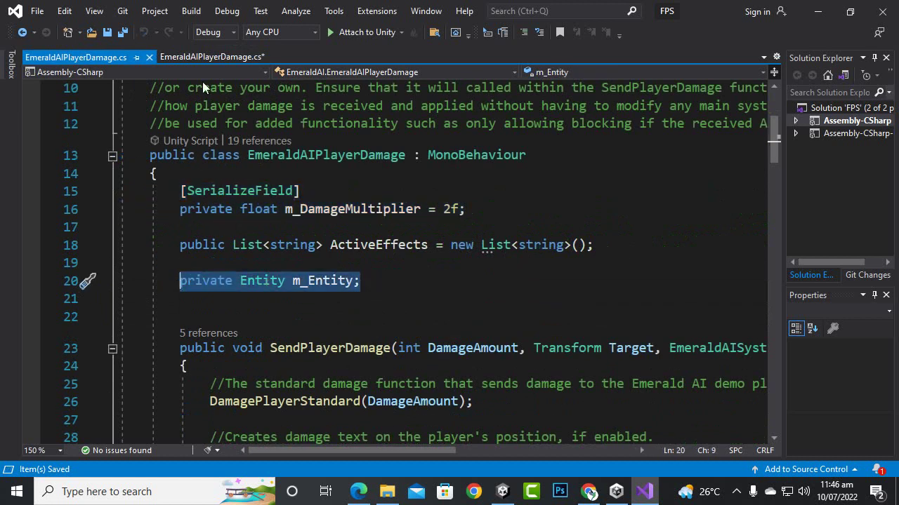
pyautogui.click(206, 57)
pyautogui.click(431, 353)
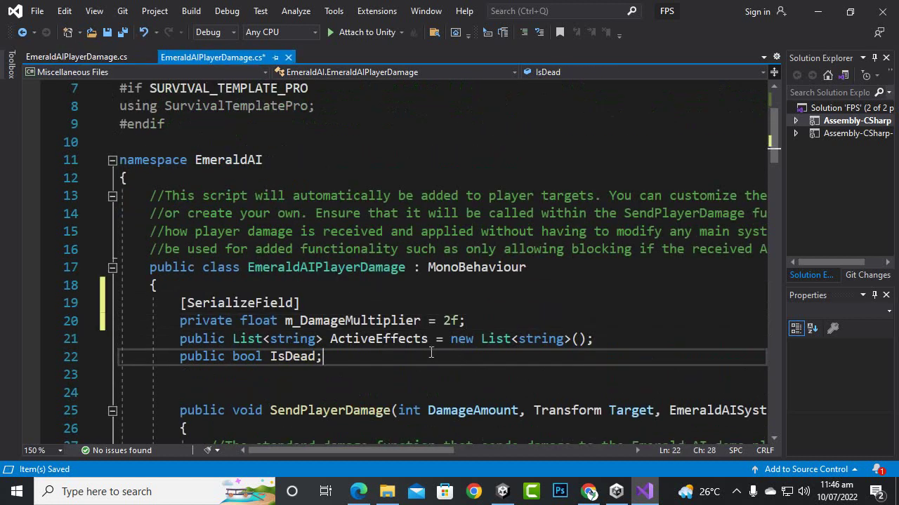
pyautogui.press('Return')
pyautogui.hotkey('ctrl', 'v')
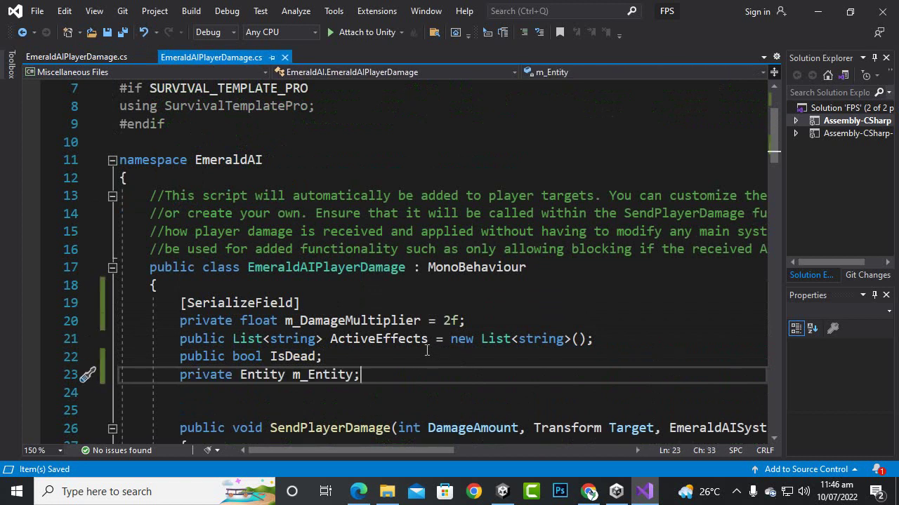
# Compare both scripts further down and locate the SendPlayerDamage method in the second script.
pyautogui.click(77, 57)
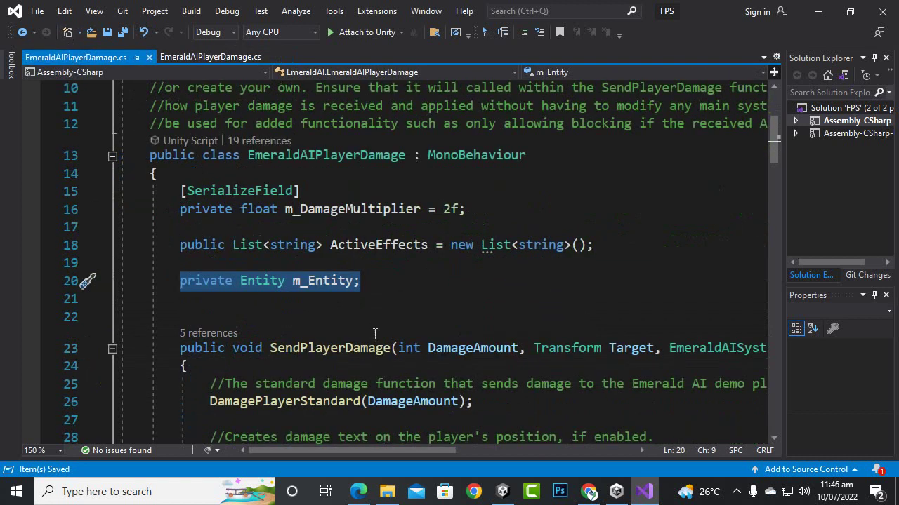
pyautogui.scroll(-3, 370, 327)
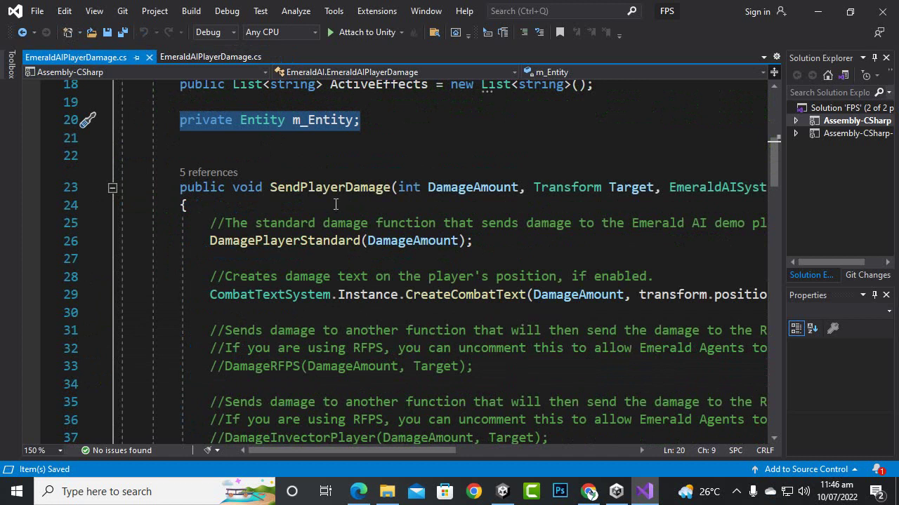
pyautogui.click(217, 57)
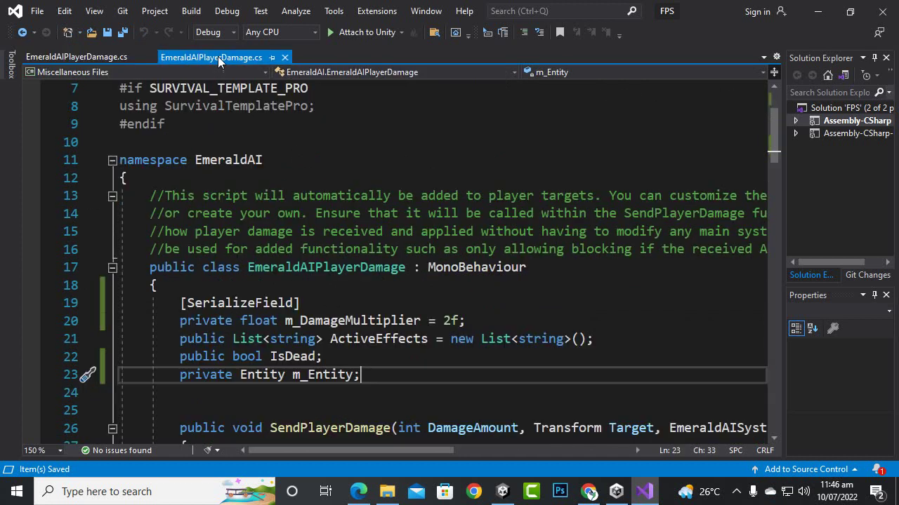
pyautogui.scroll(-2, 298, 309)
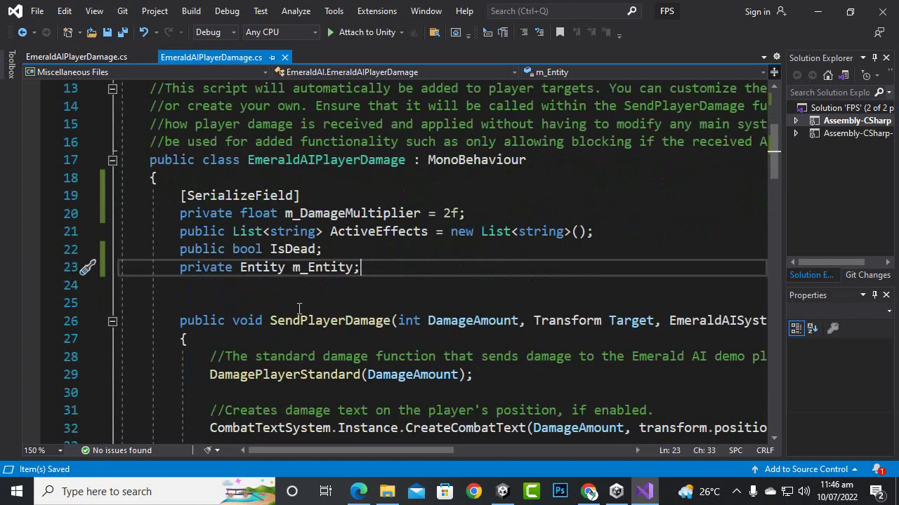
pyautogui.click(308, 321)
pyautogui.moveTo(360, 449); pyautogui.dragTo(367, 455)
# Copy the Start method that assigns m_Entity from the first script.
pyautogui.scroll(-2, 309, 338)
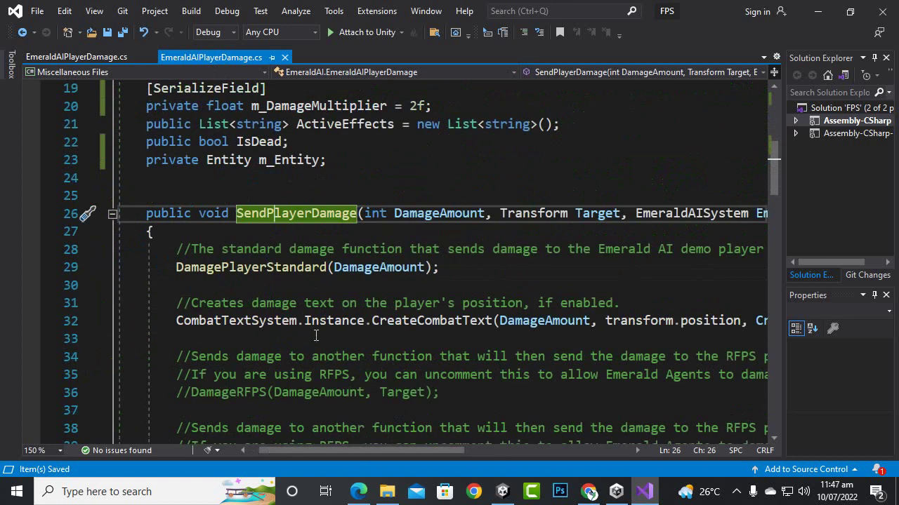
pyautogui.moveTo(366, 451)
pyautogui.mouseDown()
pyautogui.moveTo(451, 461)
pyautogui.moveTo(351, 455)
pyautogui.mouseUp()
pyautogui.click(108, 57)
pyautogui.scroll(-3, 390, 290)
pyautogui.scroll(-2, 390, 290)
pyautogui.scroll(-2, 393, 286)
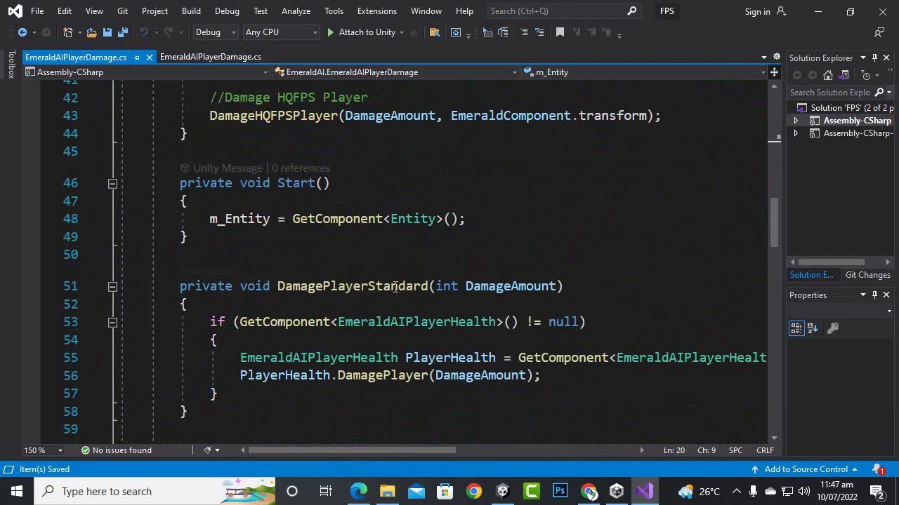
pyautogui.moveTo(174, 186); pyautogui.dragTo(292, 243)
pyautogui.hotkey('ctrl', 'c')
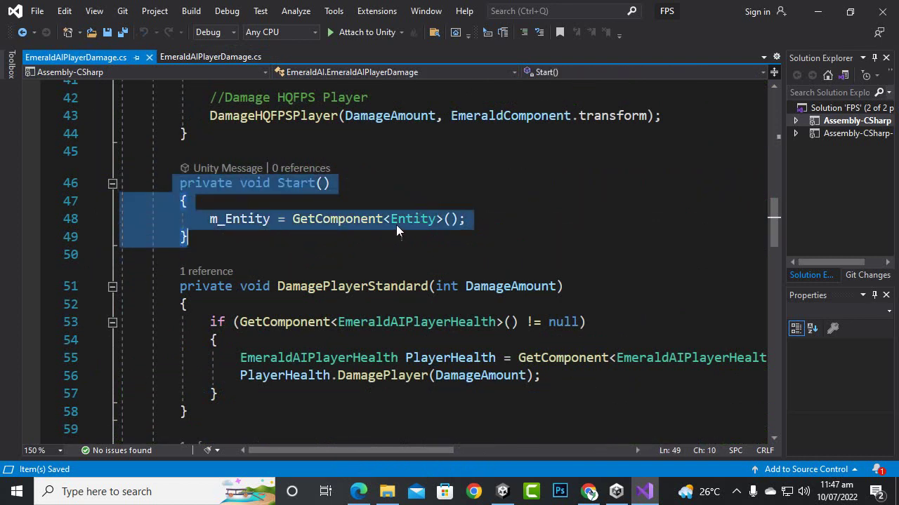
# Paste the Start method with m_Entity = GetComponent<Entity>() below line 49 of the second script.
pyautogui.click(186, 60)
pyautogui.scroll(-2, 263, 258)
pyautogui.scroll(-5, 263, 259)
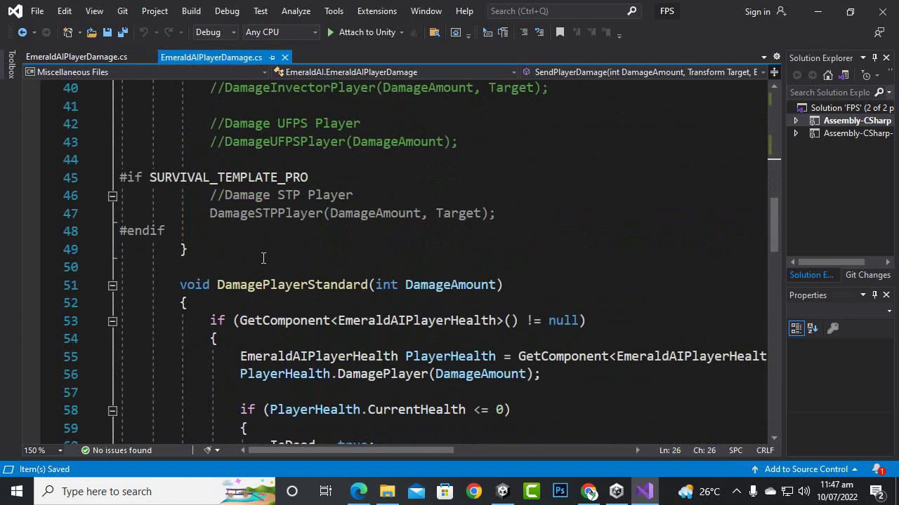
pyautogui.scroll(-1, 263, 253)
pyautogui.scroll(-1, 264, 253)
pyautogui.scroll(-3, 263, 254)
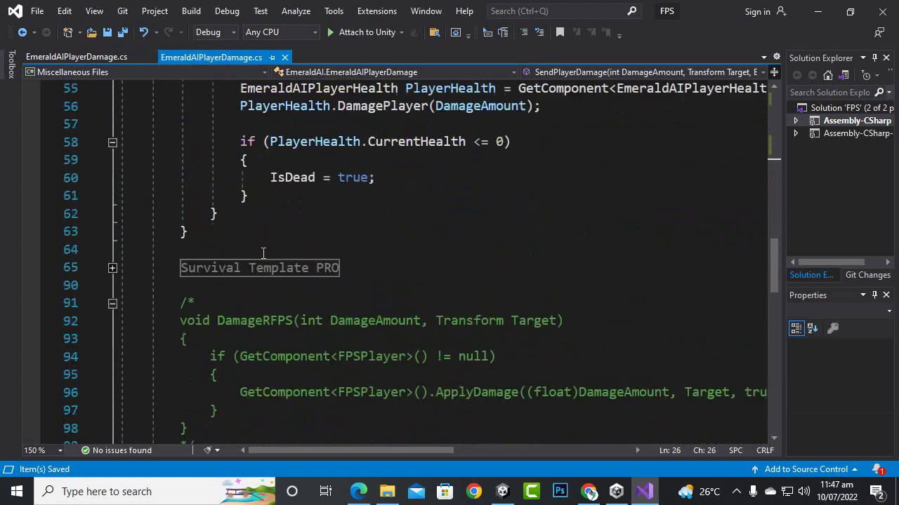
pyautogui.scroll(-2, 263, 253)
pyautogui.scroll(-5, 264, 253)
pyautogui.scroll(-8, 263, 252)
pyautogui.scroll(8, 264, 252)
pyautogui.scroll(9, 263, 253)
pyautogui.scroll(2, 264, 253)
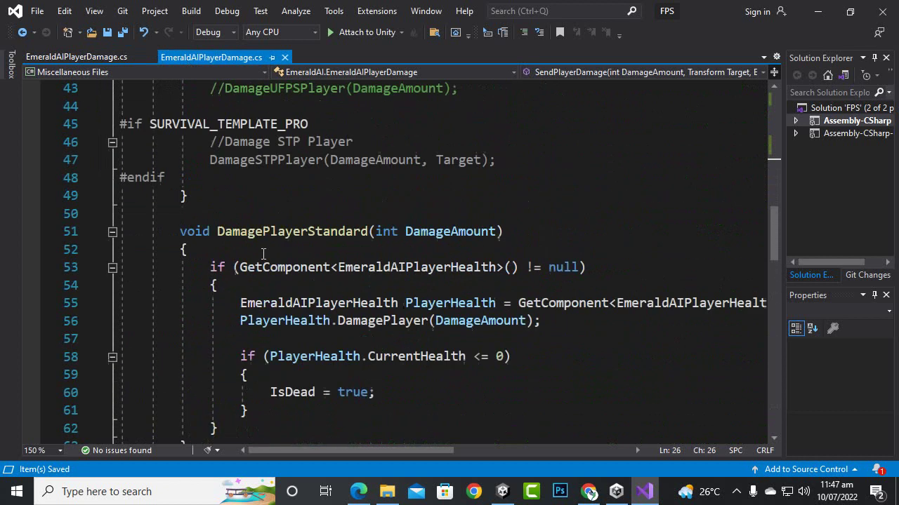
pyautogui.click(266, 204)
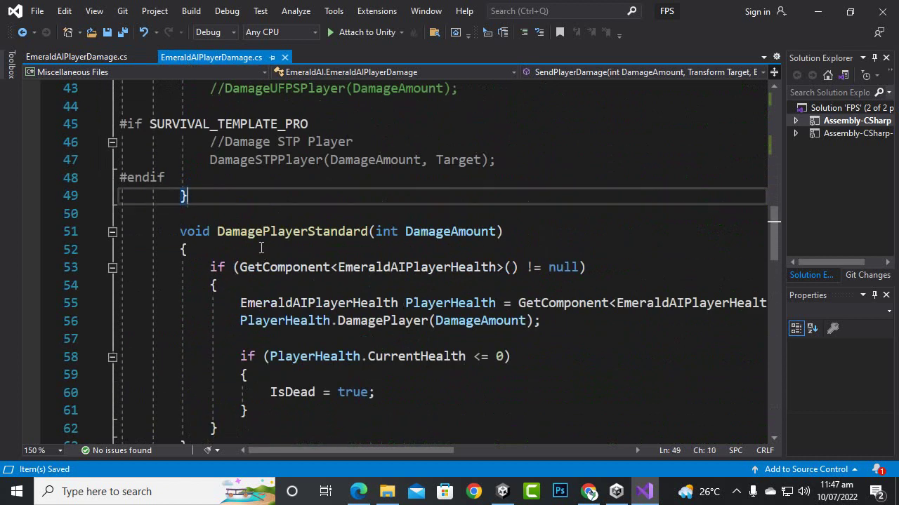
pyautogui.press('Return')
pyautogui.press('Return')
pyautogui.hotkey('ctrl', 'v')
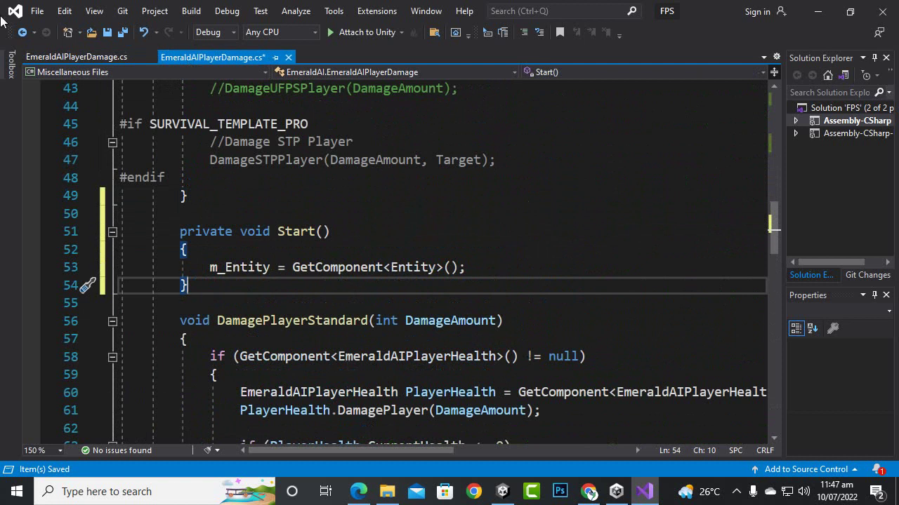
pyautogui.click(58, 58)
# Compare the DamagePlayerStandard method in the original and edited scripts.
pyautogui.scroll(-2, 406, 271)
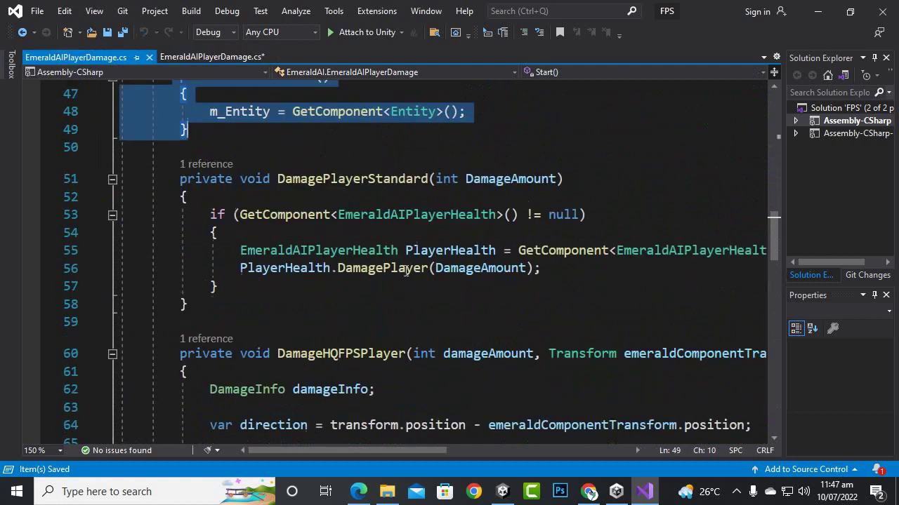
pyautogui.click(353, 179)
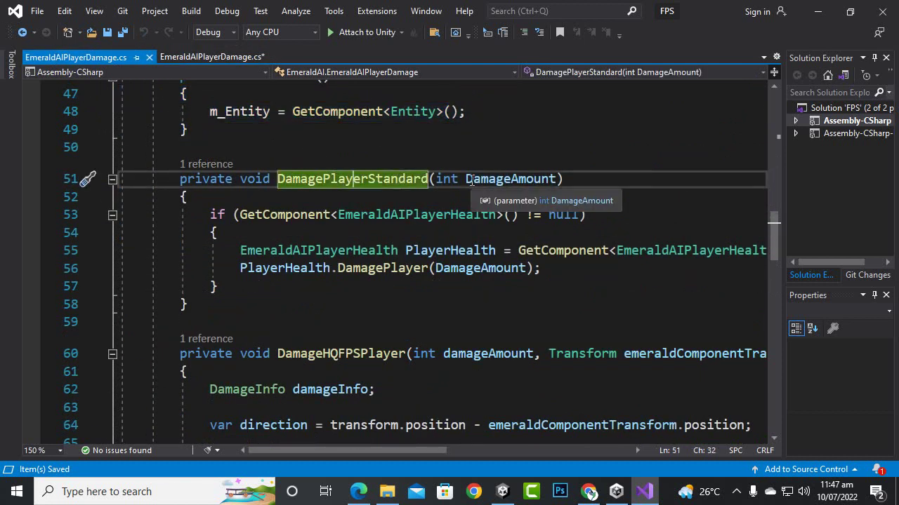
pyautogui.click(212, 57)
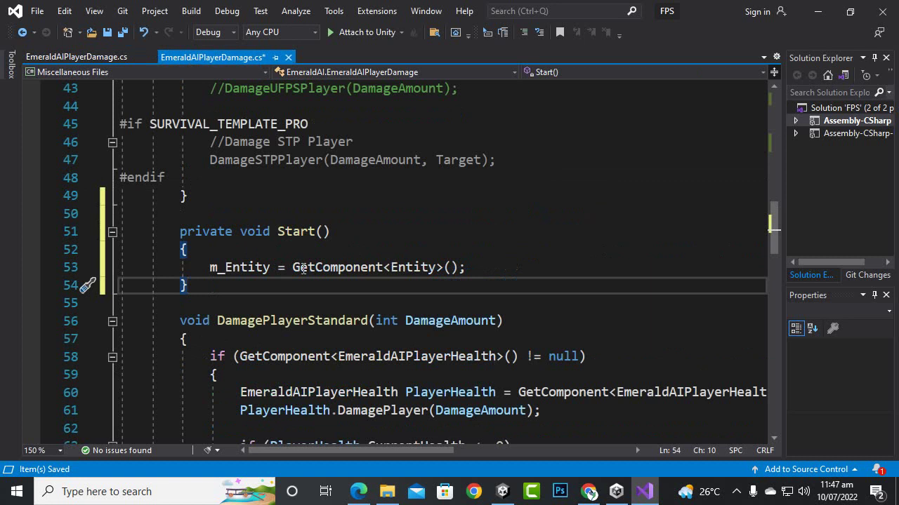
pyautogui.click(278, 321)
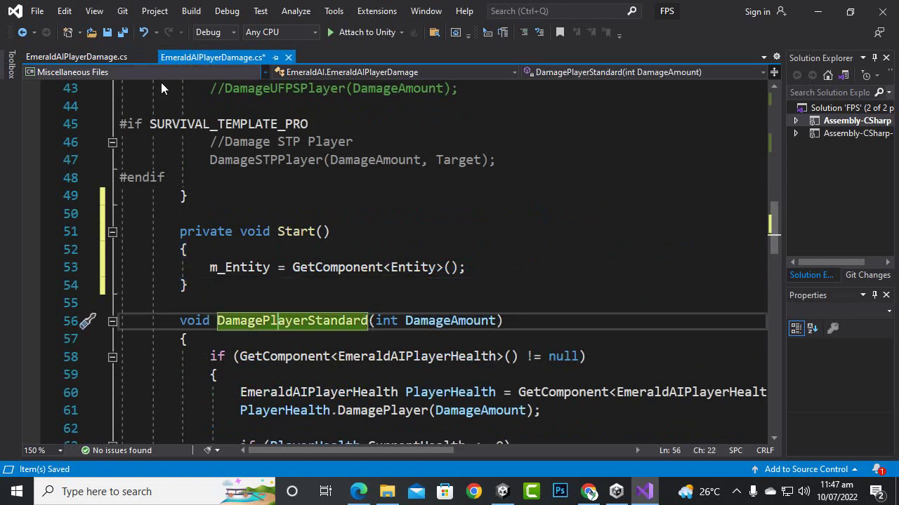
pyautogui.click(89, 57)
pyautogui.scroll(-3, 340, 262)
pyautogui.scroll(2, 339, 263)
pyautogui.scroll(1, 340, 263)
pyautogui.click(198, 60)
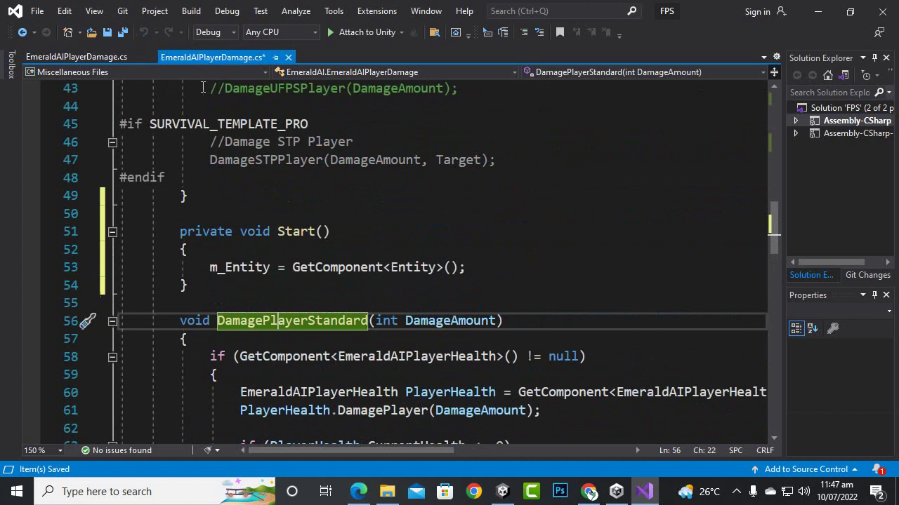
pyautogui.scroll(-2, 383, 374)
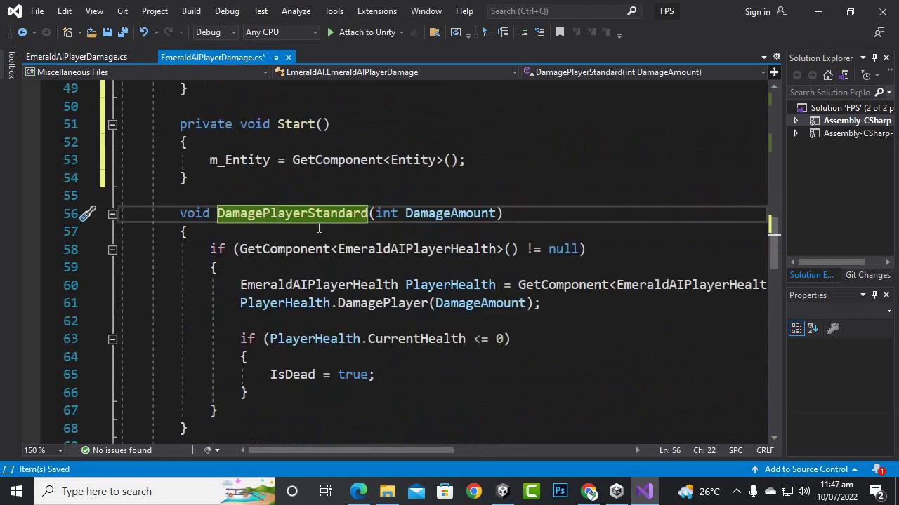
pyautogui.scroll(-2, 319, 232)
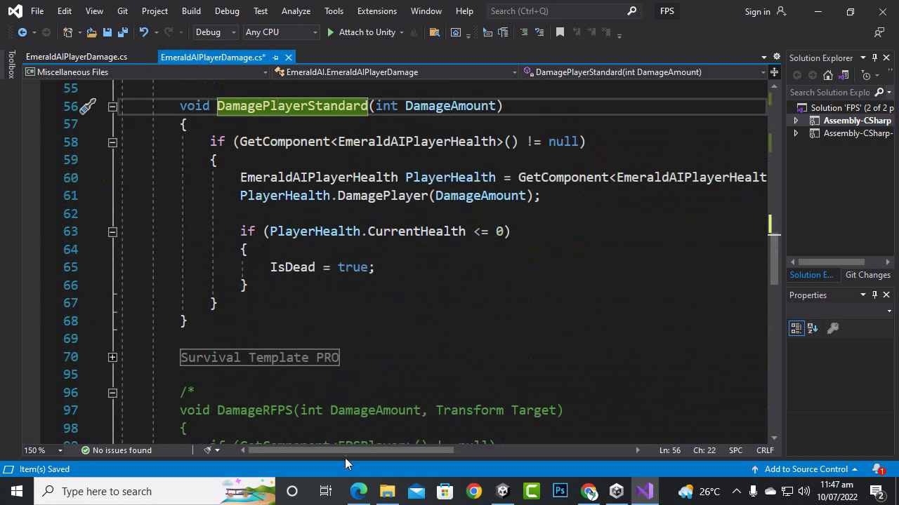
# Check the EmeraldAIPlayerHealth references in the original script against the edited one.
pyautogui.click(89, 55)
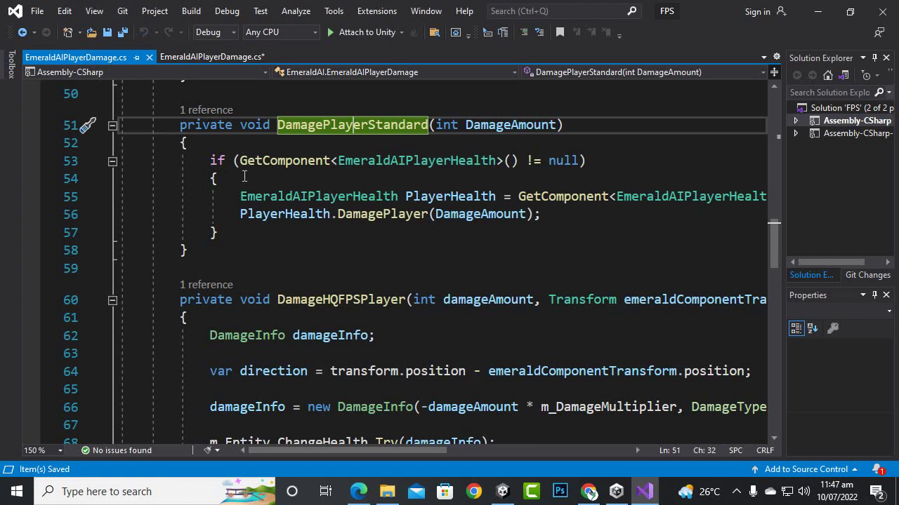
pyautogui.click(410, 160)
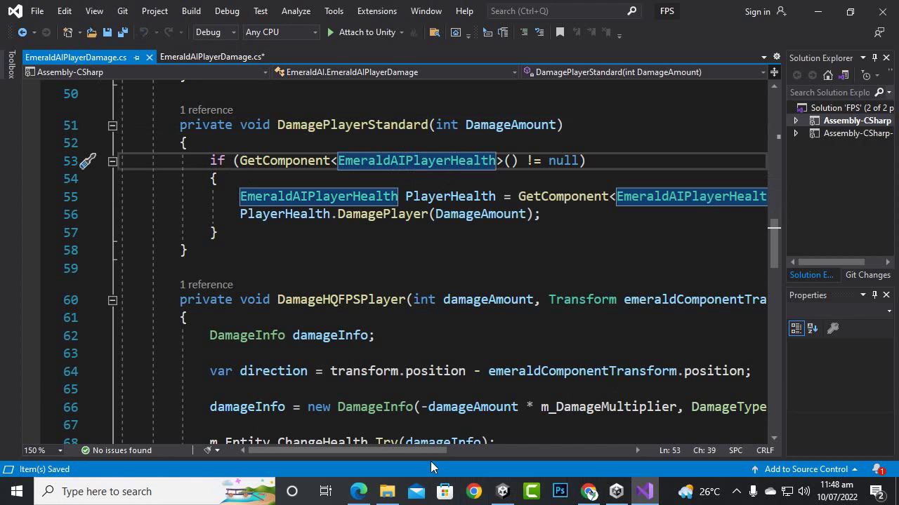
pyautogui.moveTo(427, 450)
pyautogui.mouseDown()
pyautogui.moveTo(459, 450)
pyautogui.moveTo(427, 450)
pyautogui.mouseUp()
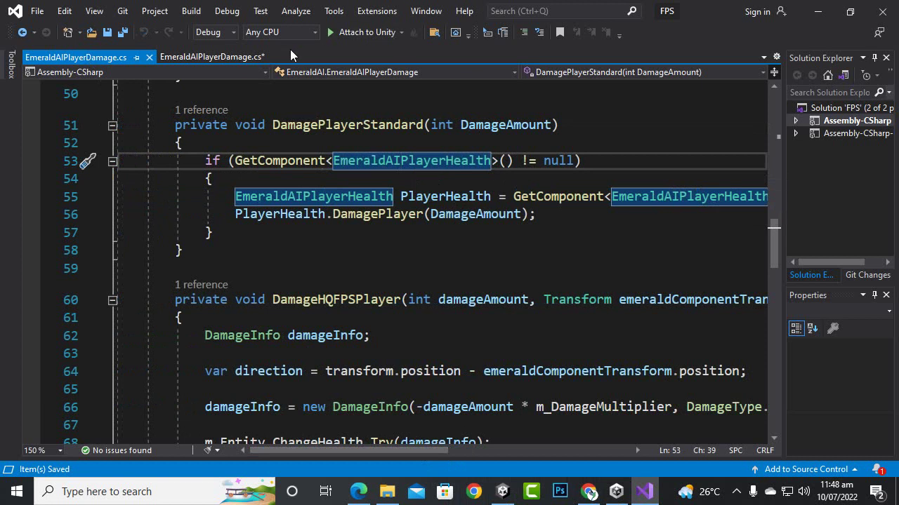
pyautogui.click(226, 58)
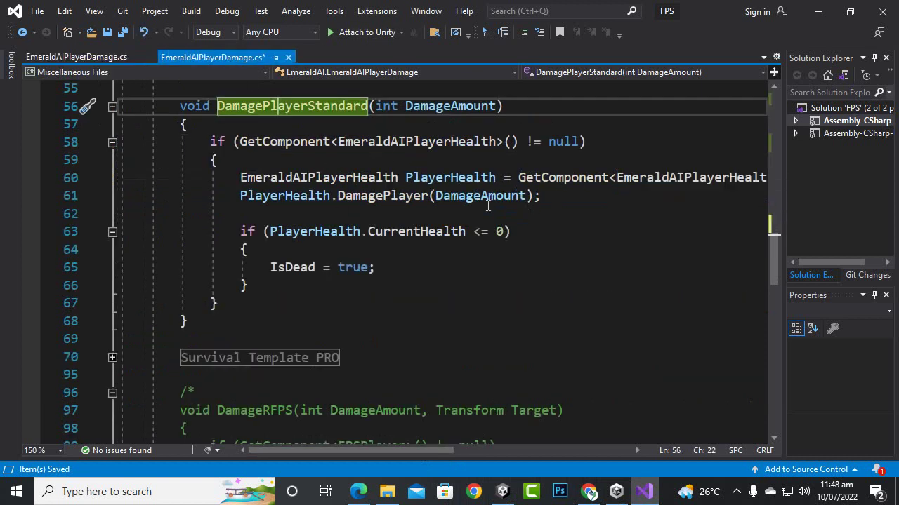
pyautogui.click(70, 61)
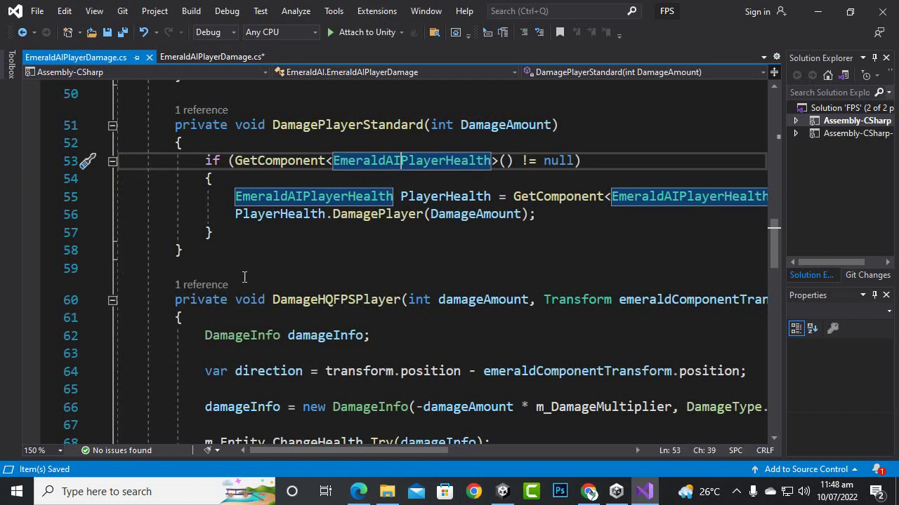
pyautogui.scroll(-3, 281, 254)
pyautogui.scroll(2, 278, 222)
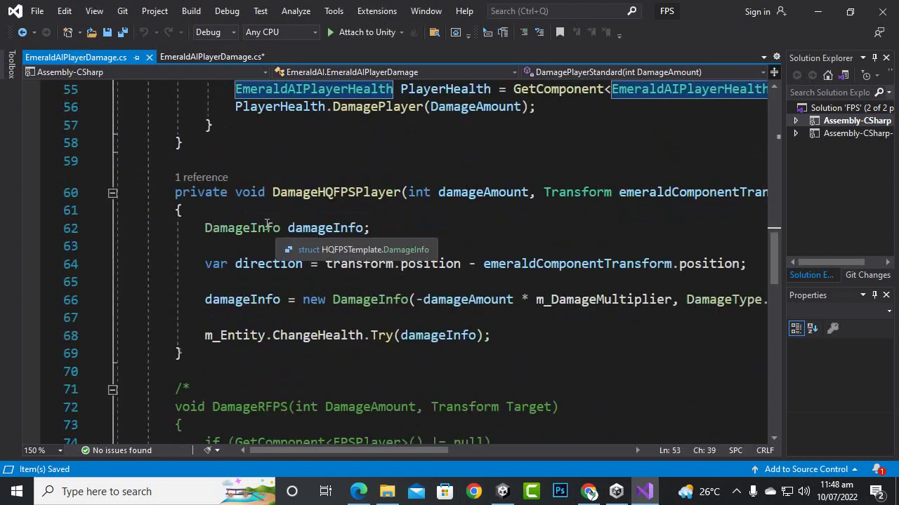
# Select lines 60–69, the whole DamageHQFPSPlayer method, in the original script.
pyautogui.click(217, 212)
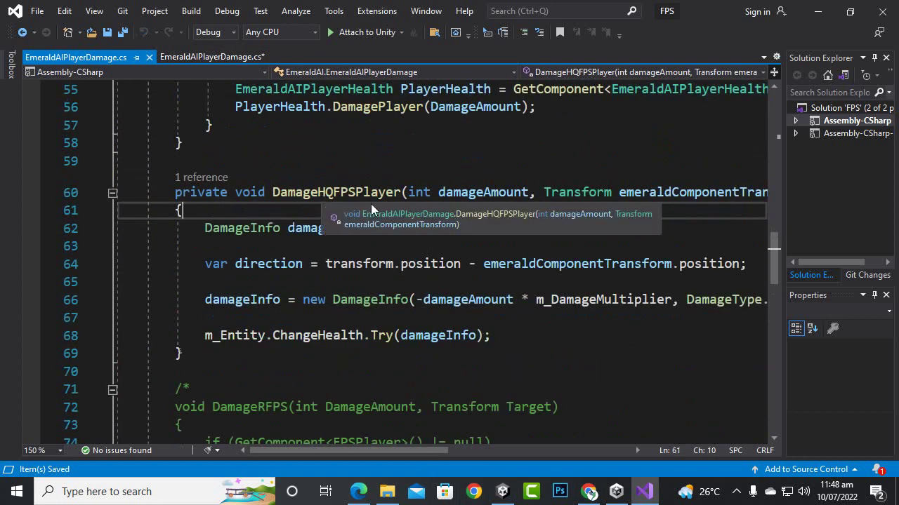
pyautogui.click(213, 62)
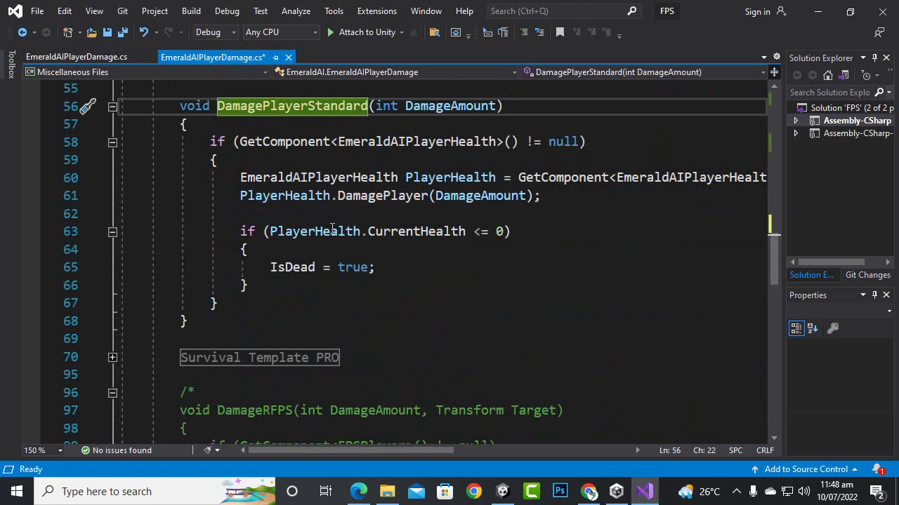
pyautogui.scroll(-4, 334, 234)
pyautogui.scroll(3, 334, 234)
pyautogui.scroll(2, 334, 234)
pyautogui.scroll(-4, 334, 234)
pyautogui.scroll(-4, 335, 233)
pyautogui.scroll(-6, 334, 234)
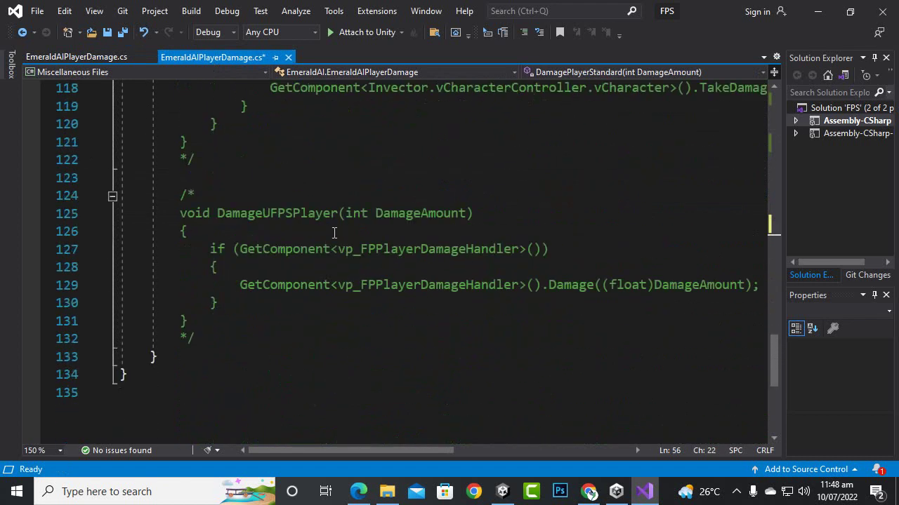
pyautogui.scroll(6, 334, 234)
pyautogui.scroll(1, 334, 234)
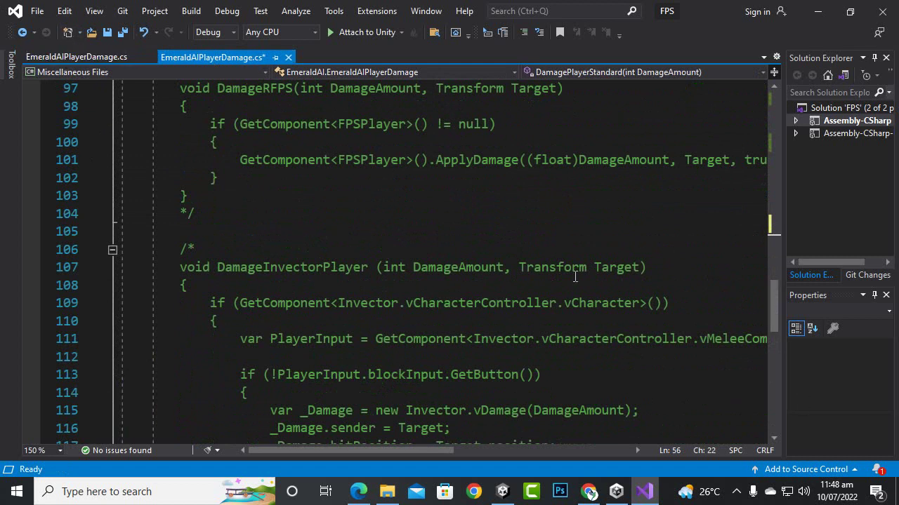
pyautogui.click(100, 58)
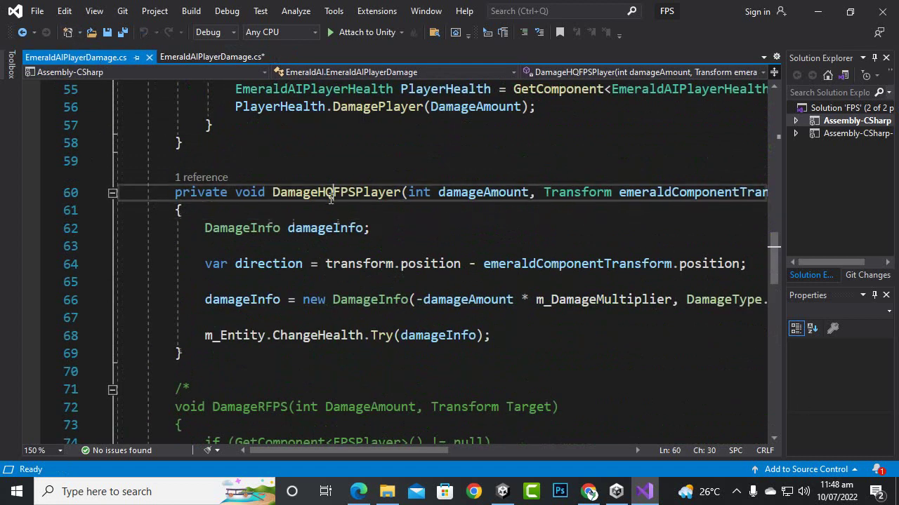
pyautogui.moveTo(175, 193)
pyautogui.mouseDown()
pyautogui.moveTo(235, 288)
pyautogui.moveTo(258, 351)
pyautogui.mouseUp()
pyautogui.hotkey('ctrl', 'c')
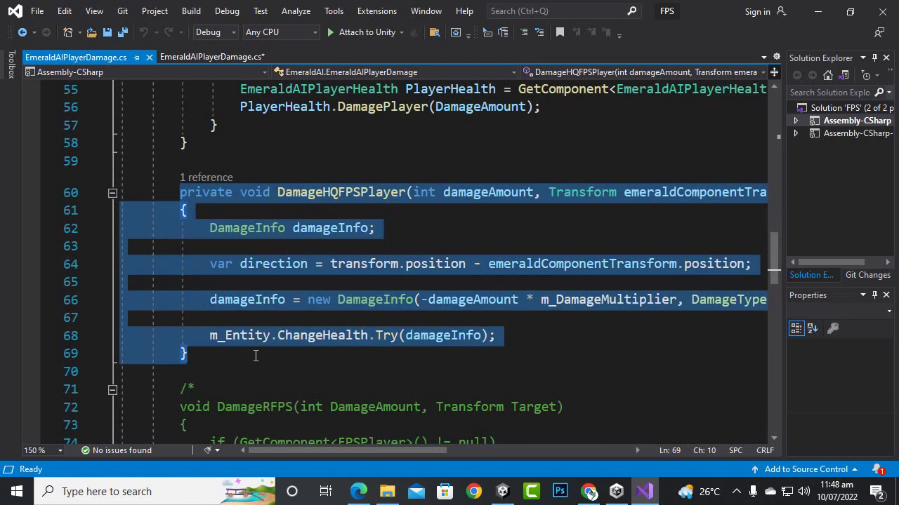
# Paste the DamageHQFPSPlayer method after line 68's brace in the edited script.
pyautogui.click(224, 59)
pyautogui.scroll(7, 281, 222)
pyautogui.scroll(-3, 285, 264)
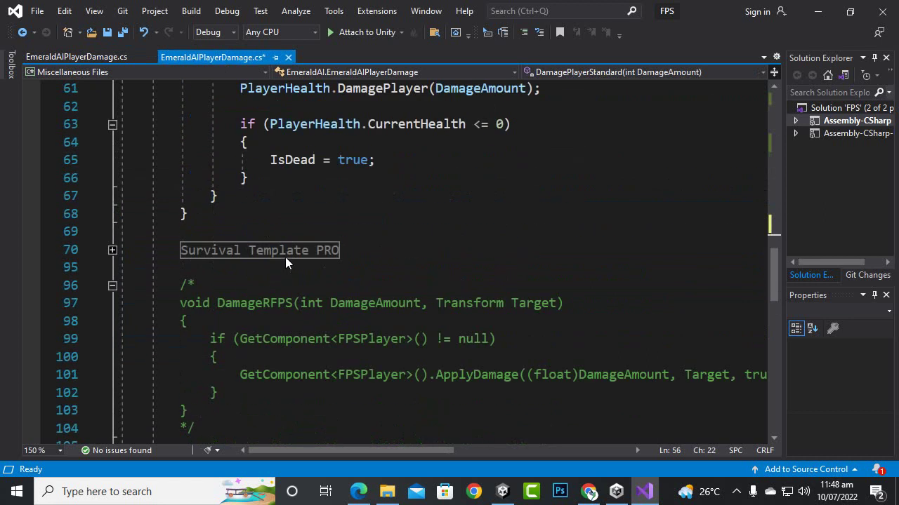
pyautogui.click(273, 217)
pyautogui.press('Return')
pyautogui.press('Return')
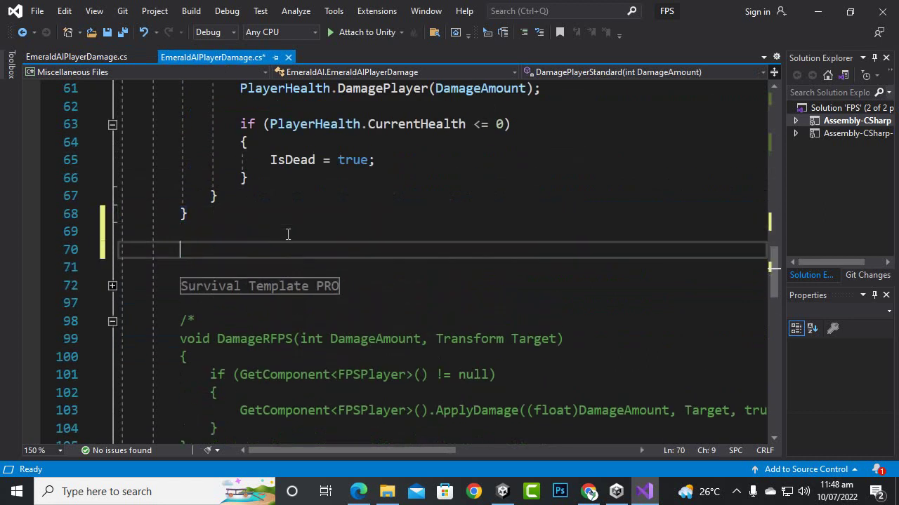
pyautogui.hotkey('ctrl', 'v')
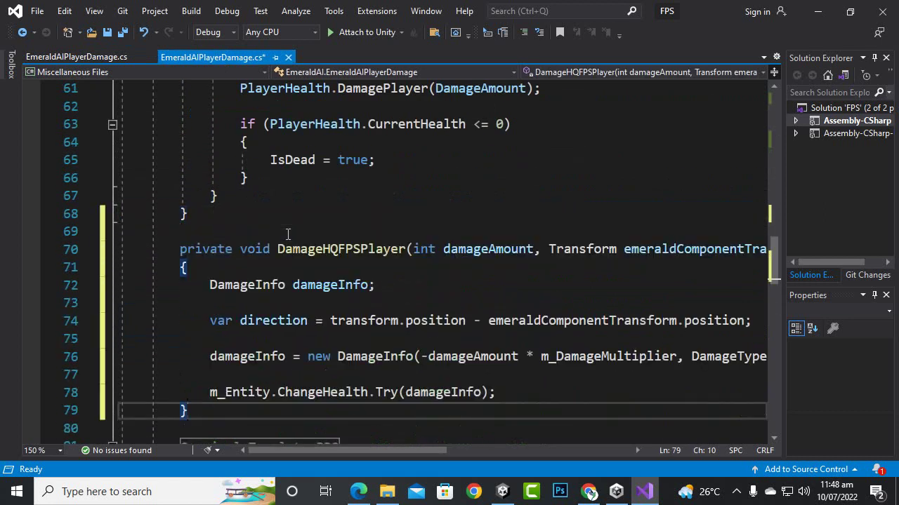
# Review the DamagePlayerStandard method in the original script.
pyautogui.click(93, 56)
pyautogui.scroll(-1, 375, 257)
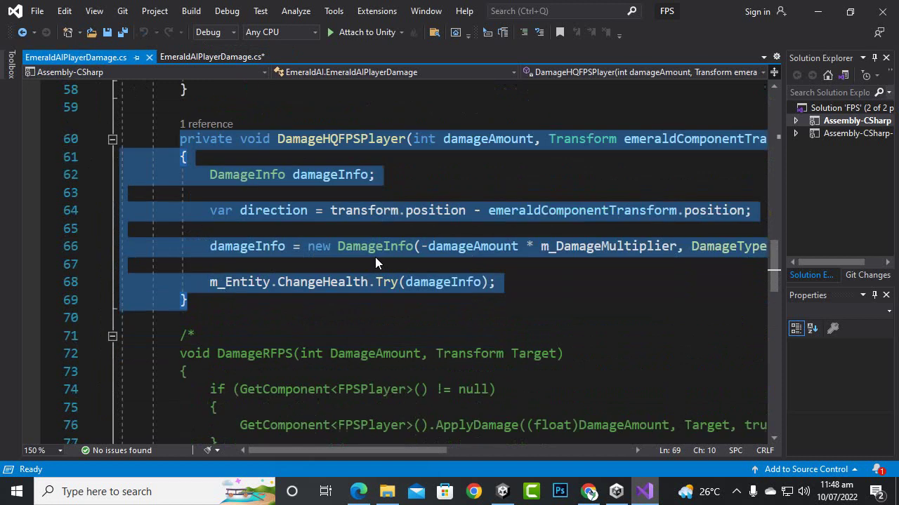
pyautogui.scroll(-2, 375, 257)
pyautogui.scroll(-7, 378, 273)
pyautogui.scroll(-9, 378, 273)
pyautogui.scroll(7, 378, 273)
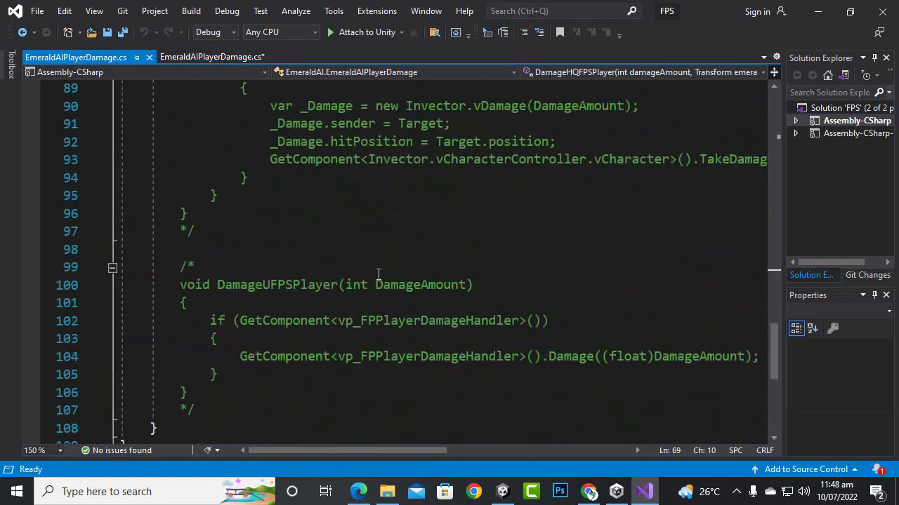
pyautogui.scroll(12, 377, 276)
pyautogui.scroll(2, 378, 277)
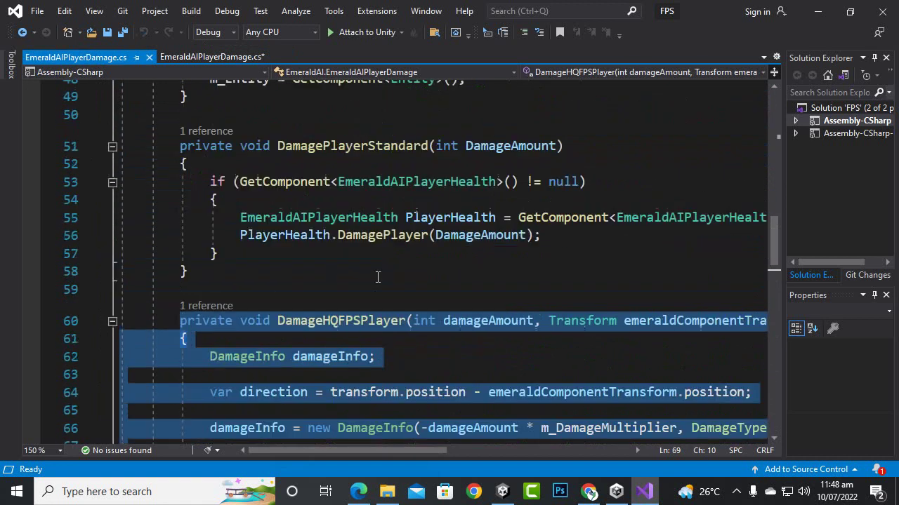
pyautogui.scroll(1, 378, 277)
pyautogui.moveTo(374, 279)
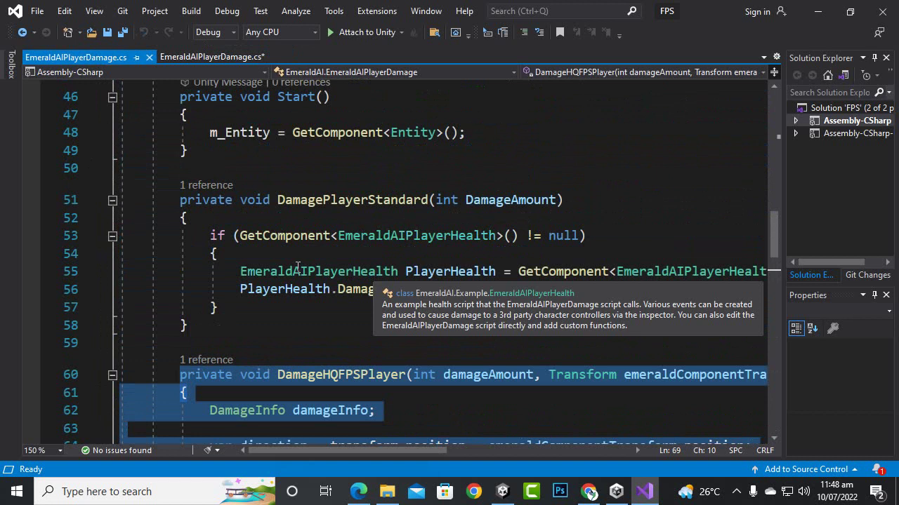
pyautogui.click(302, 236)
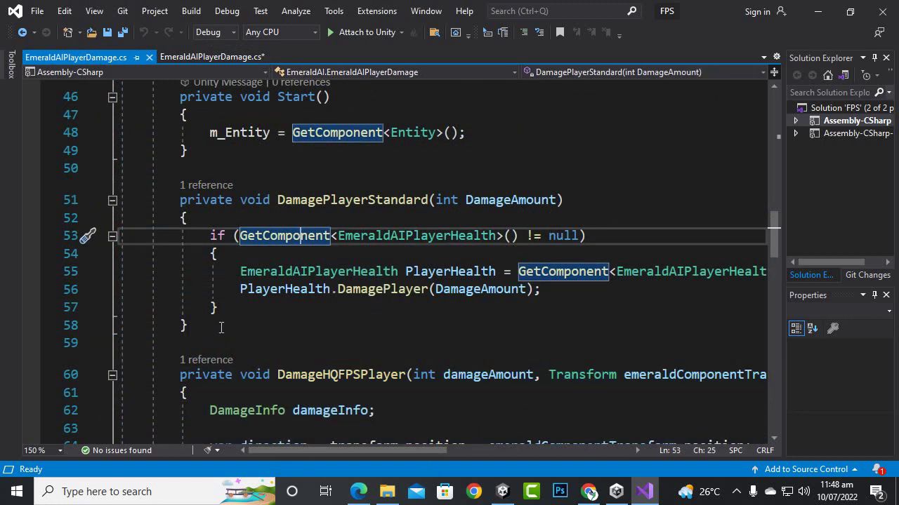
pyautogui.moveTo(221, 328); pyautogui.dragTo(159, 204)
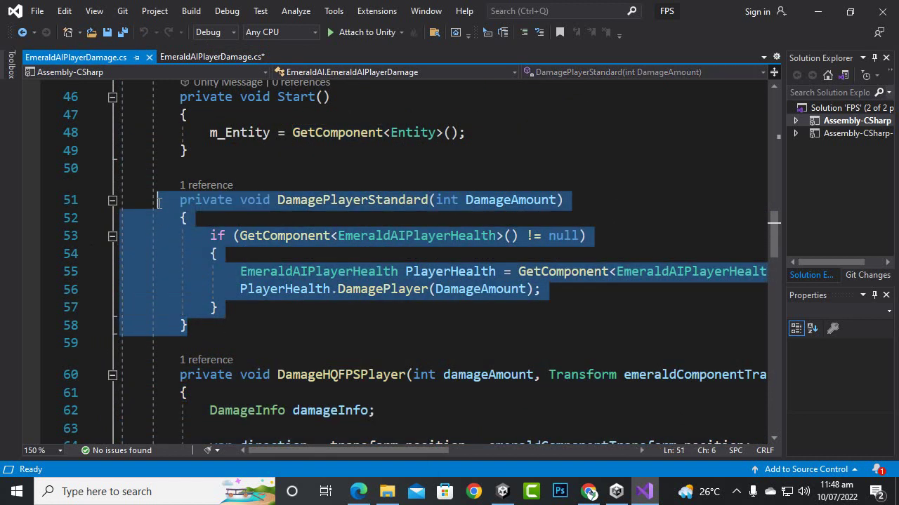
pyautogui.click(534, 254)
pyautogui.scroll(-5, 433, 291)
pyautogui.scroll(5, 433, 291)
pyautogui.scroll(2, 433, 292)
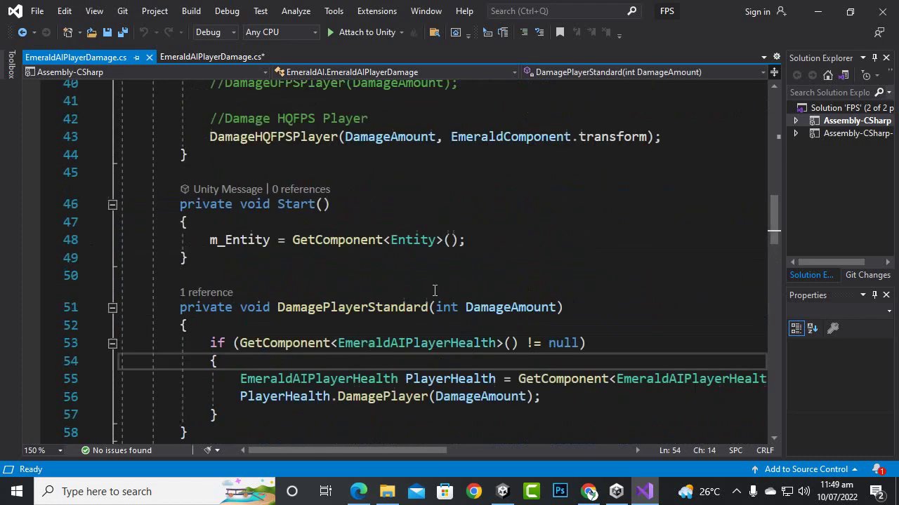
# Check the IsDead line in the edited script, save it, and reveal the Components folder.
pyautogui.click(194, 57)
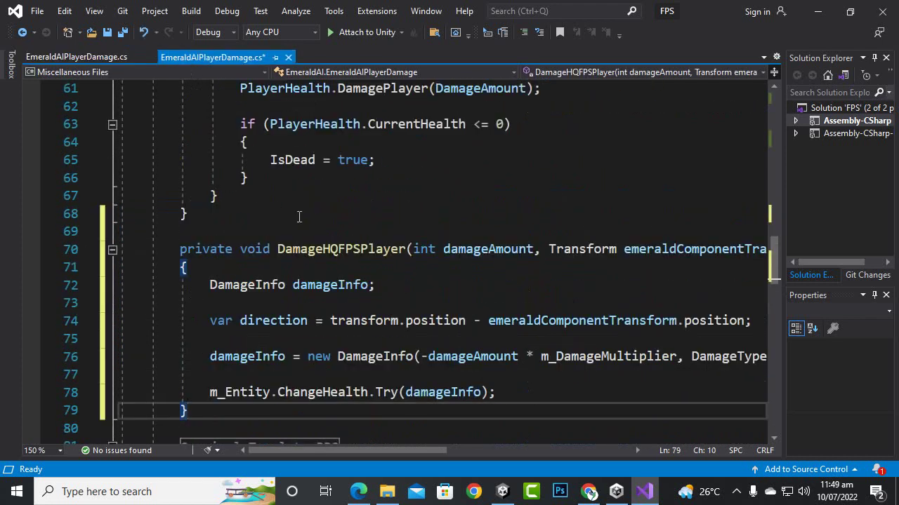
pyautogui.click(303, 167)
pyautogui.doubleClick(294, 172)
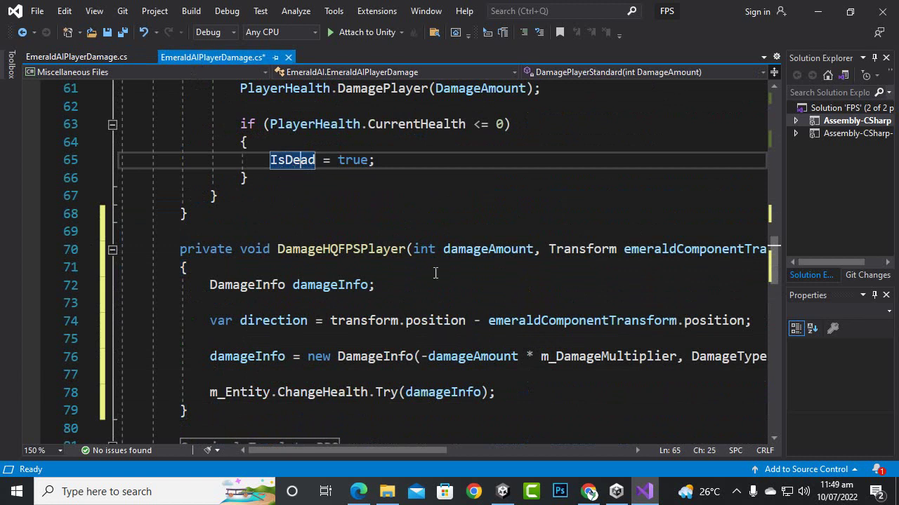
pyautogui.scroll(3, 432, 283)
pyautogui.click(437, 326)
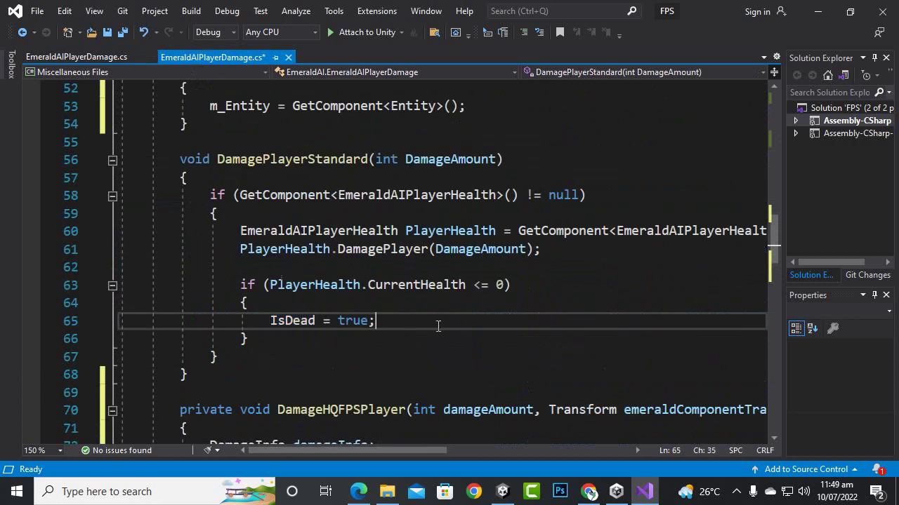
pyautogui.hotkey('ctrl', 's')
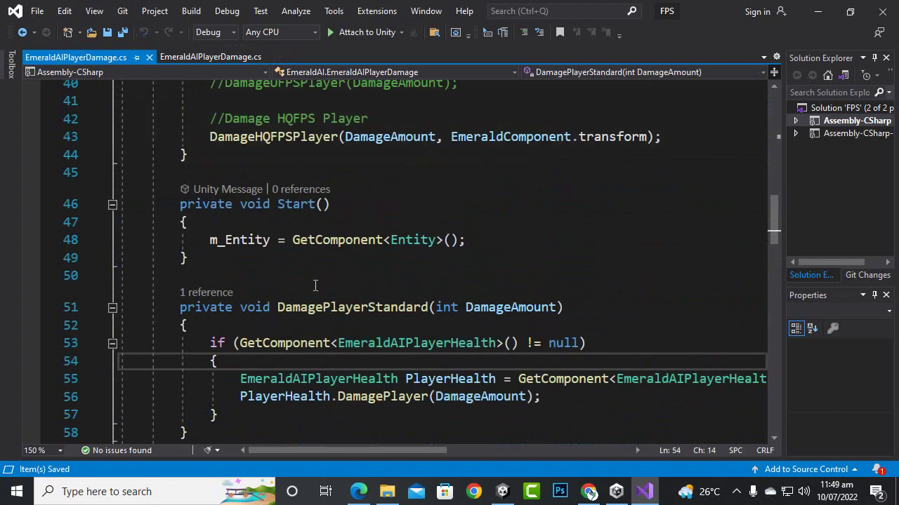
pyautogui.scroll(9, 313, 313)
pyautogui.scroll(4, 300, 318)
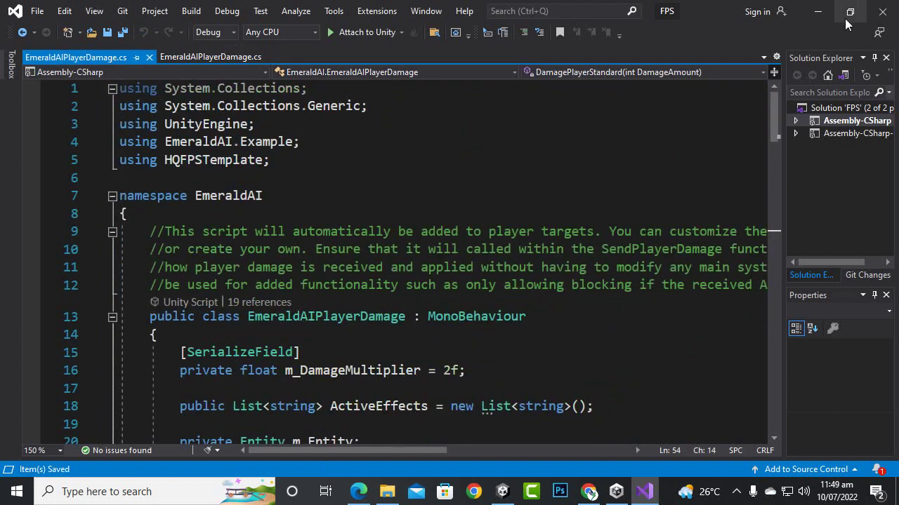
pyautogui.click(816, 12)
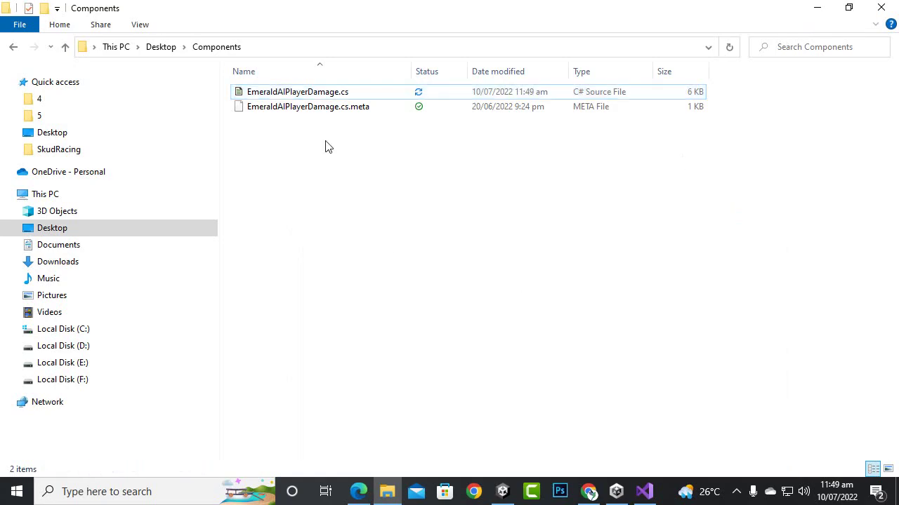
# Select EmeraldAIPlayerDamage.cs in Explorer and close Visual Studio.
pyautogui.click(311, 91)
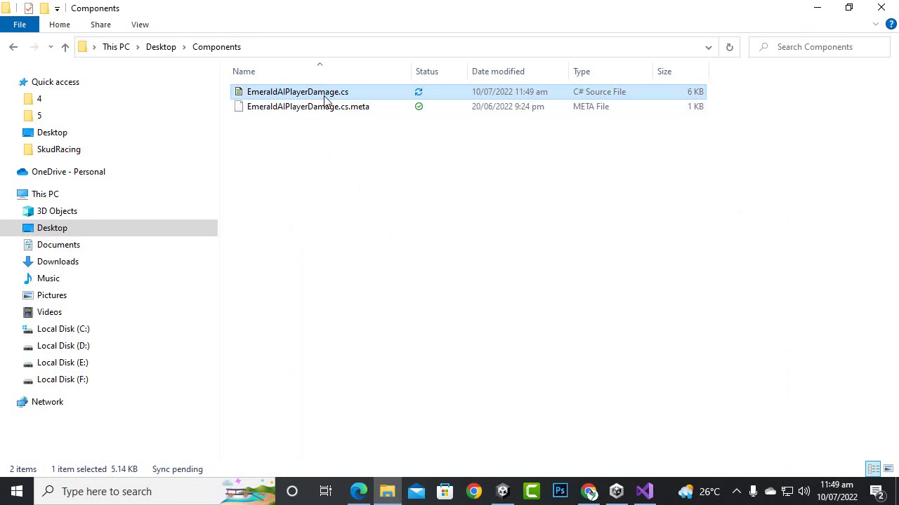
pyautogui.click(644, 491)
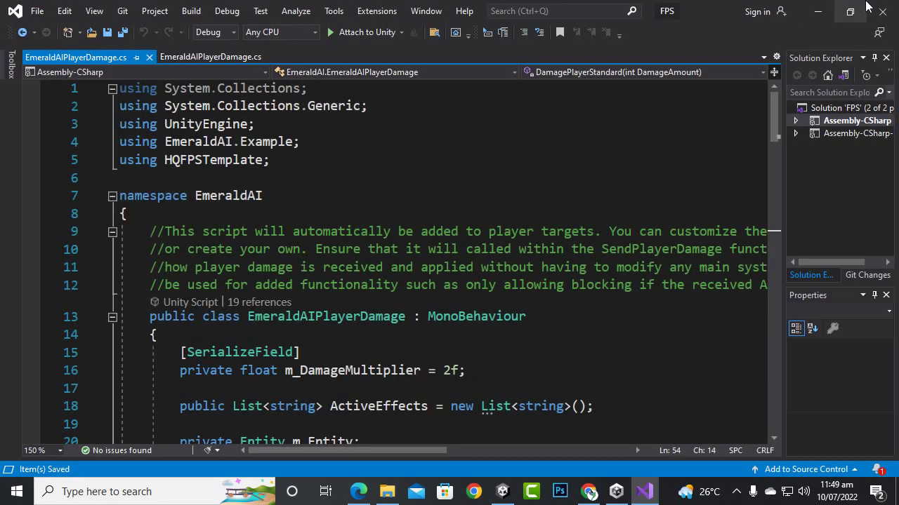
pyautogui.click(882, 11)
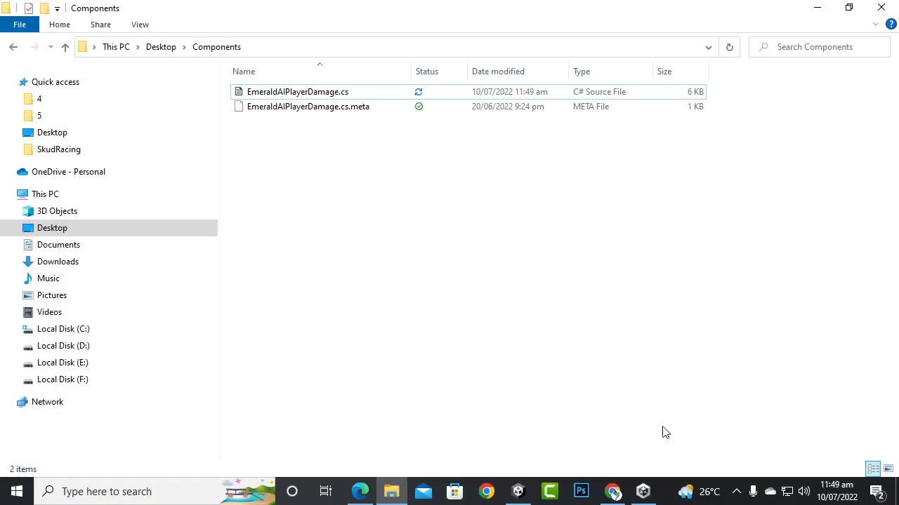
# Delete the old EmeraldAIPlayerDamage script from Unity's Project window.
pyautogui.click(518, 491)
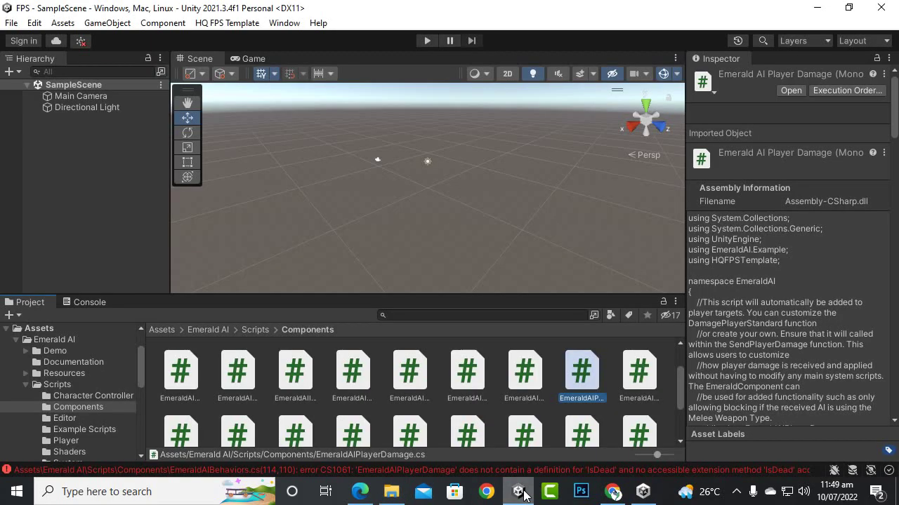
pyautogui.rightClick(567, 374)
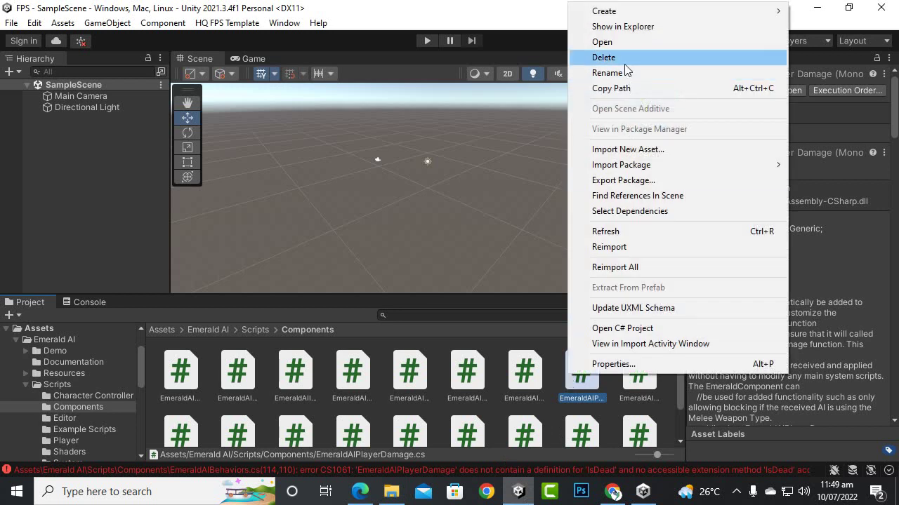
pyautogui.click(678, 402)
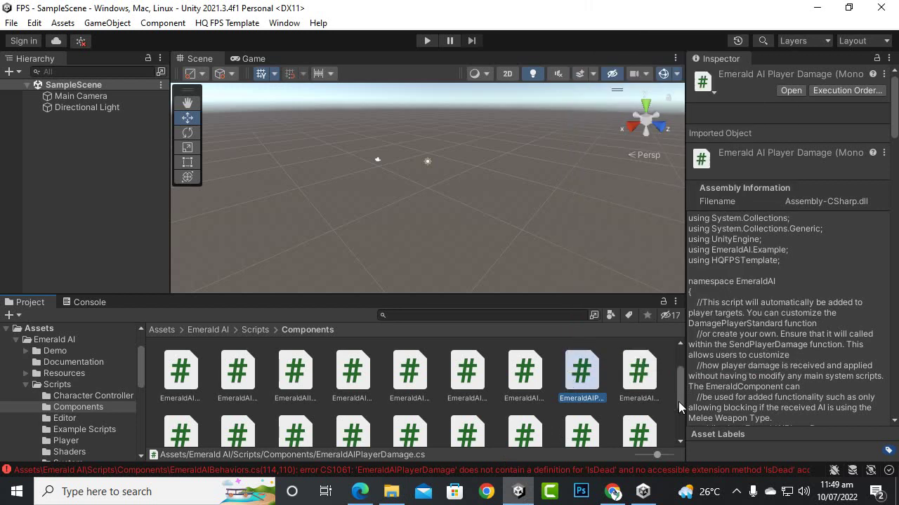
pyautogui.rightClick(577, 380)
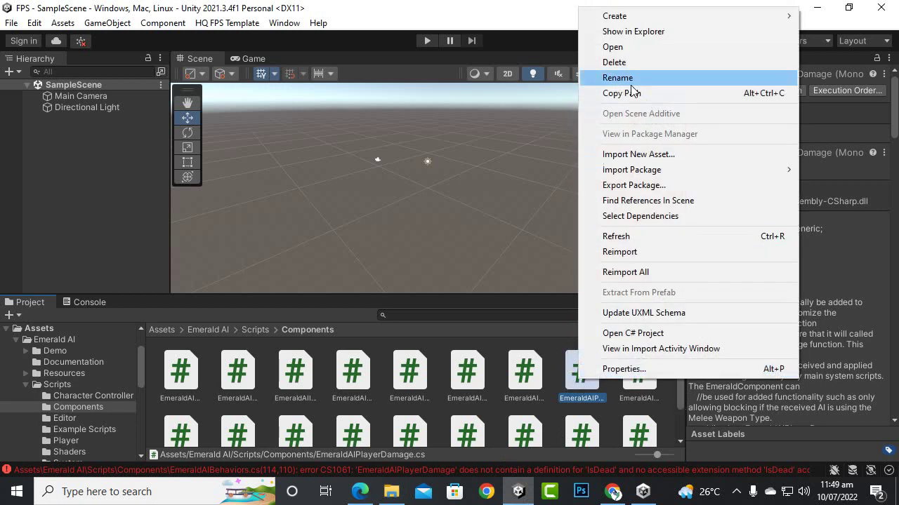
pyautogui.click(635, 63)
pyautogui.click(490, 273)
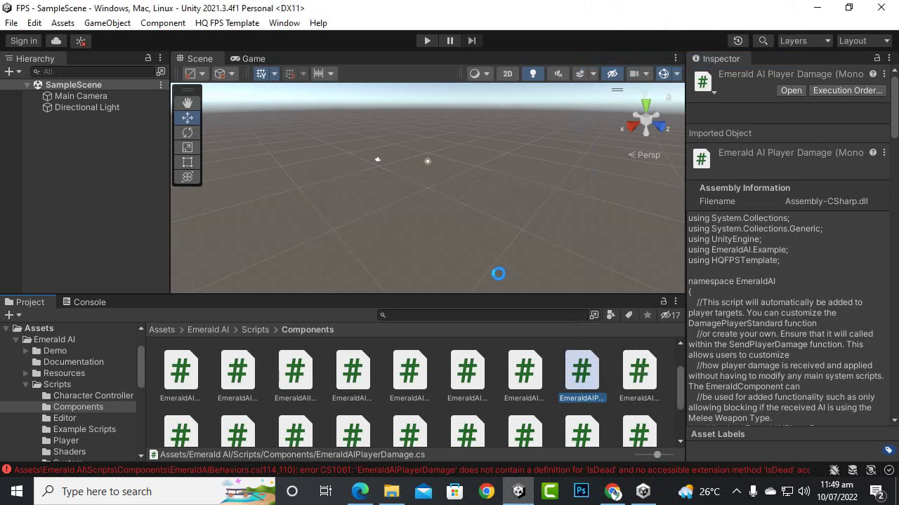
# Drag the edited EmeraldAIPlayerDamage.cs into Unity's Components folder and check the Console.
pyautogui.click(386, 491)
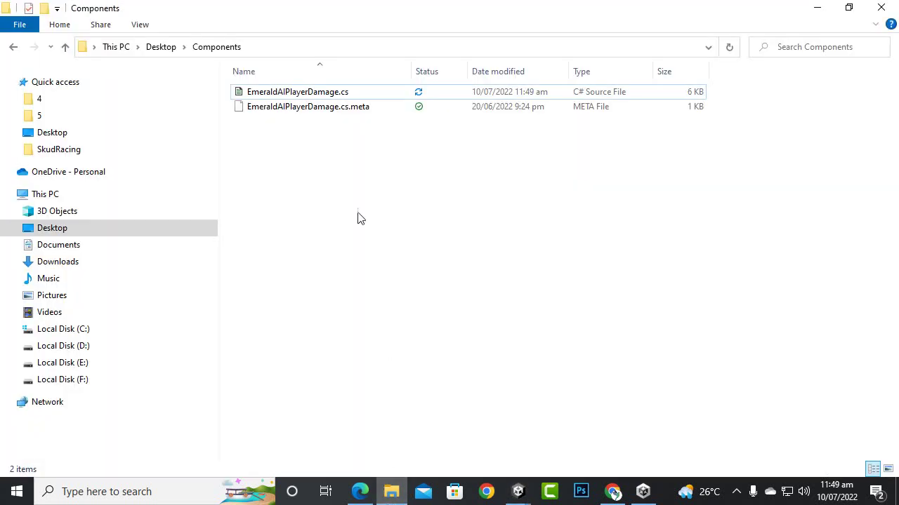
pyautogui.moveTo(338, 97); pyautogui.dragTo(523, 484)
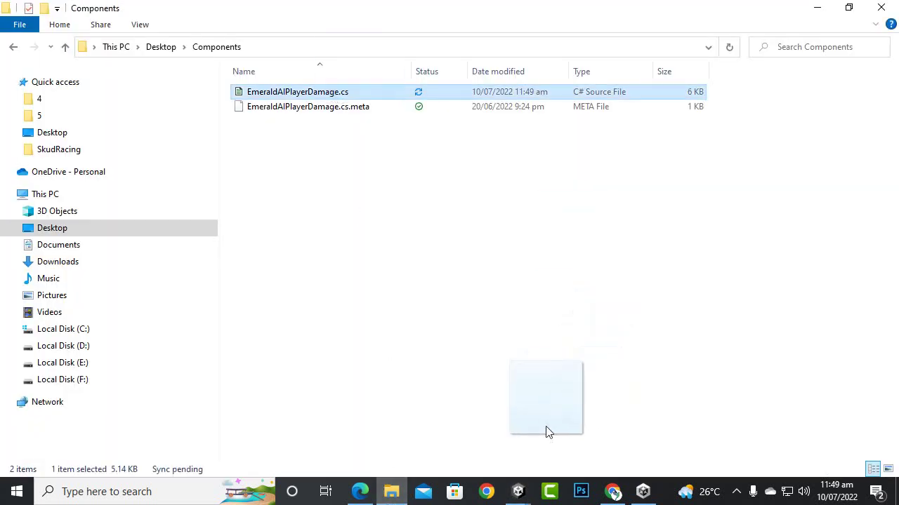
pyautogui.moveTo(523, 484)
pyautogui.mouseDown()
pyautogui.moveTo(516, 498)
pyautogui.moveTo(558, 425)
pyautogui.moveTo(546, 400)
pyautogui.mouseUp()
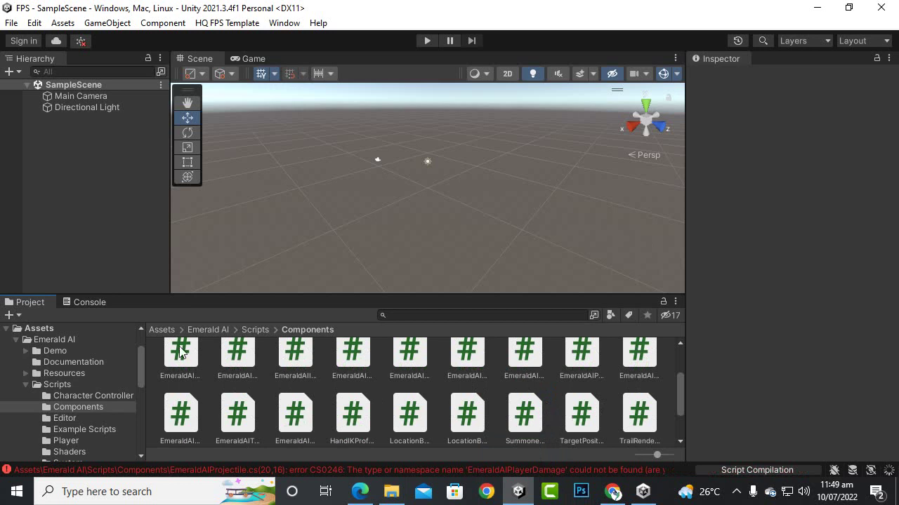
pyautogui.click(90, 304)
# Confirm the Console is empty, with the CS0246 error gone after recompiling.
pyautogui.click(19, 306)
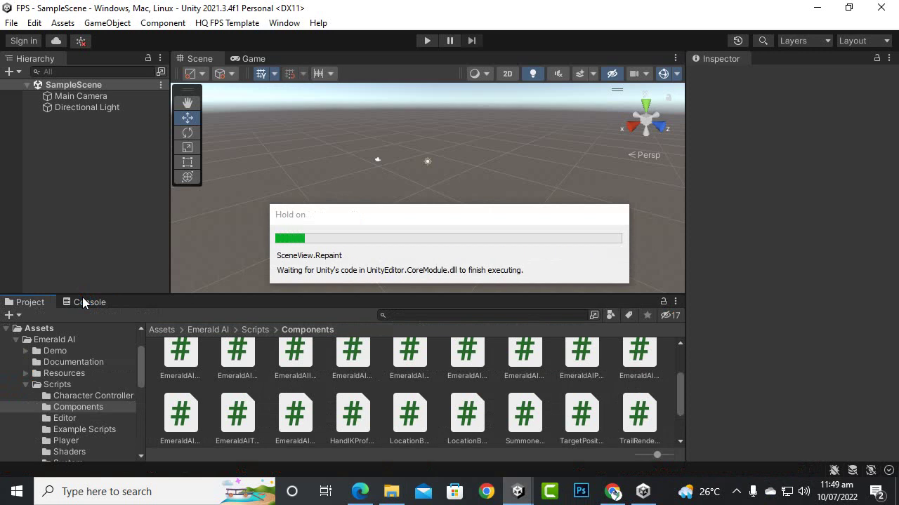
pyautogui.click(26, 303)
pyautogui.click(77, 301)
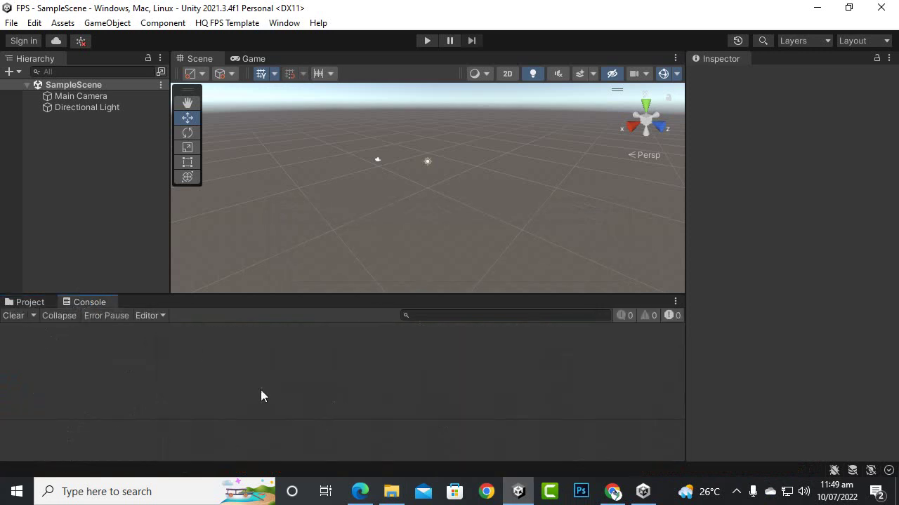
# Back in the Project window, run the scene briefly in Play mode, then stop it.
pyautogui.click(25, 302)
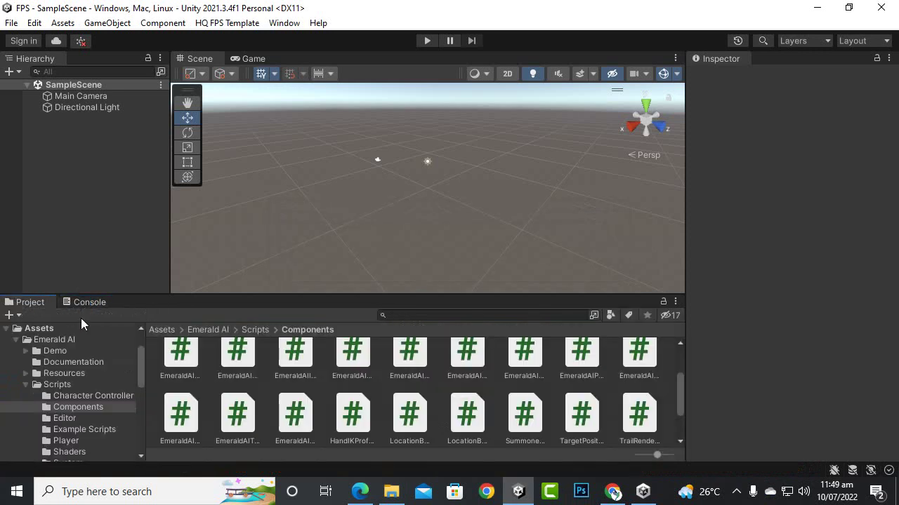
pyautogui.click(424, 40)
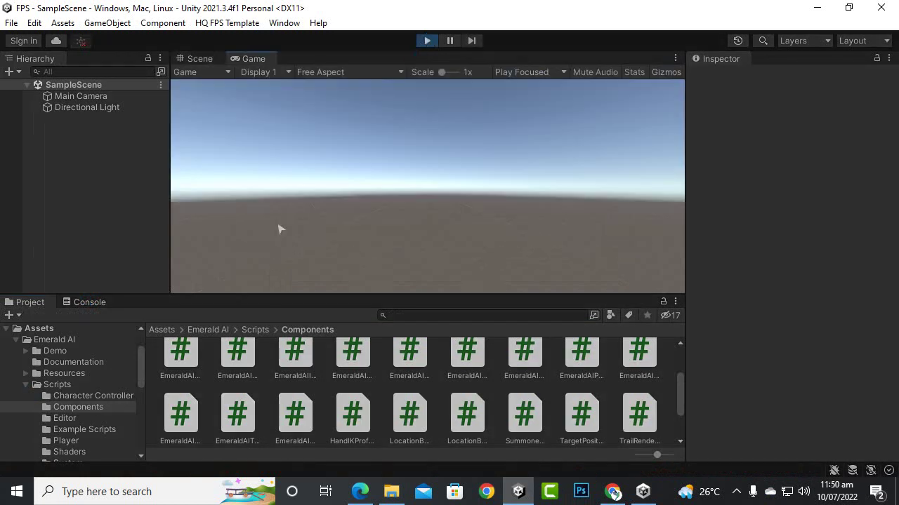
pyautogui.click(428, 40)
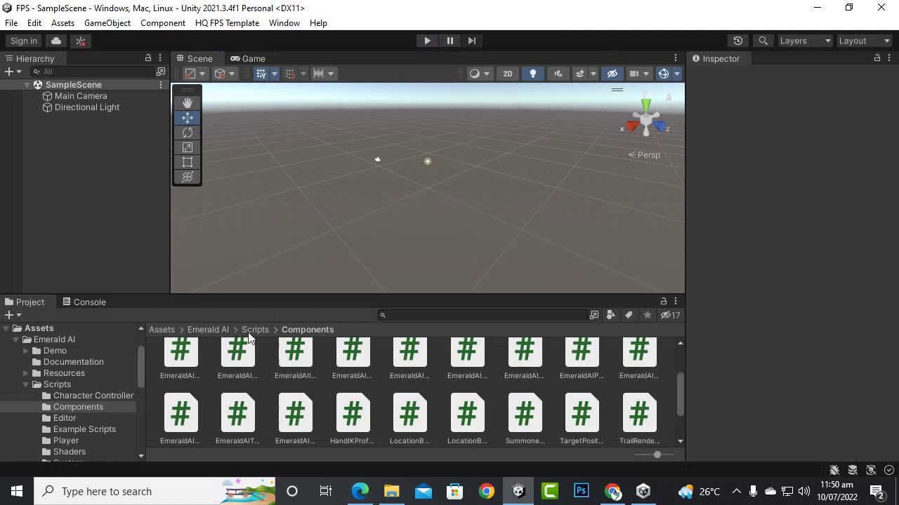
# Browse into the Scenes folder and dismiss its asset context menu without creating anything.
pyautogui.click(163, 334)
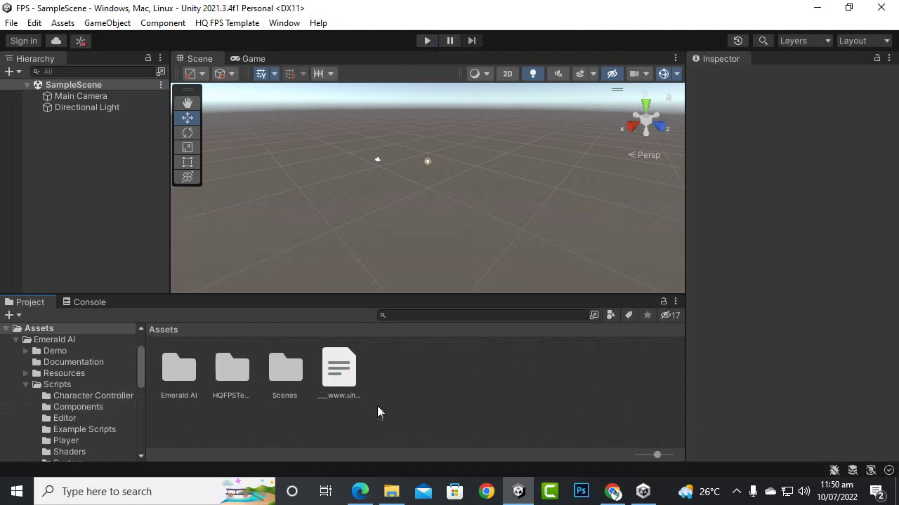
pyautogui.doubleClick(301, 362)
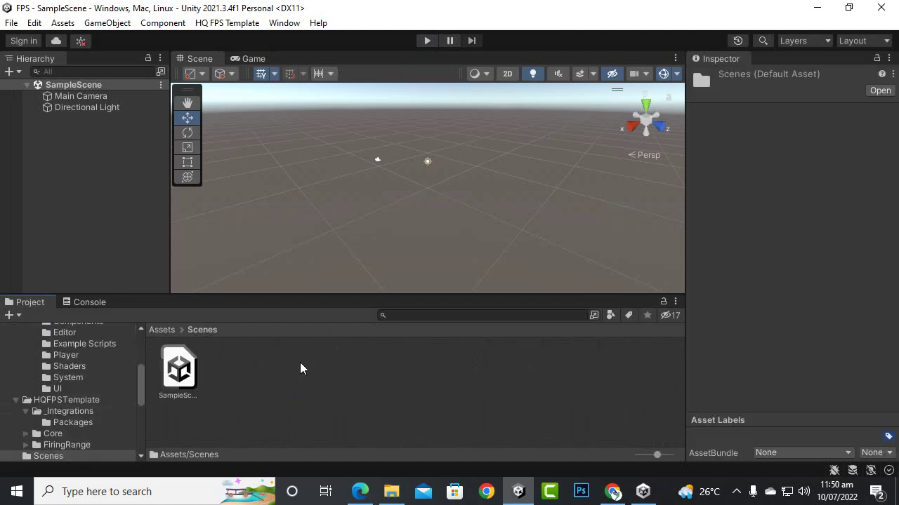
pyautogui.rightClick(301, 364)
pyautogui.moveTo(485, 123)
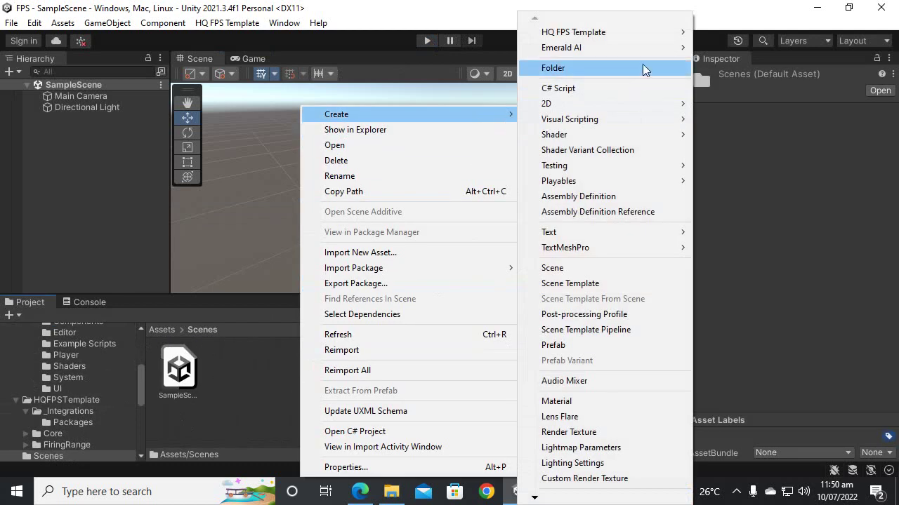
pyautogui.moveTo(654, 32)
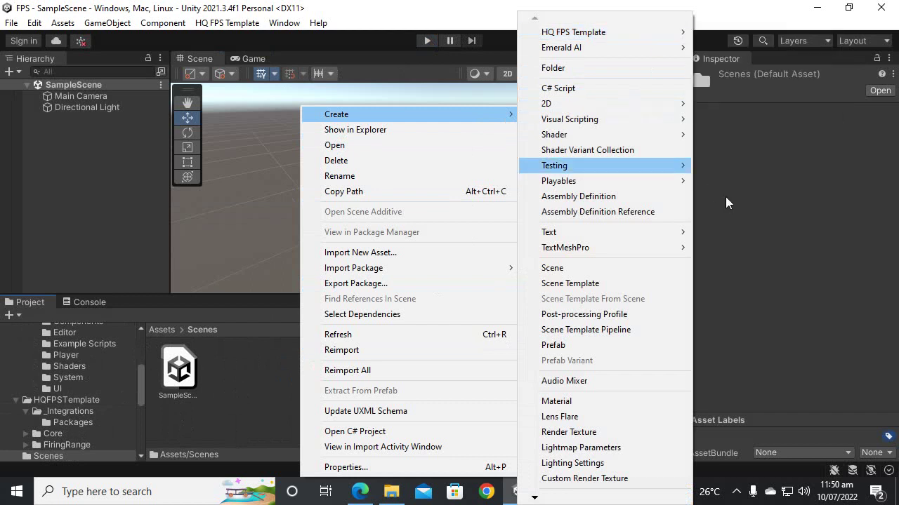
pyautogui.click(238, 387)
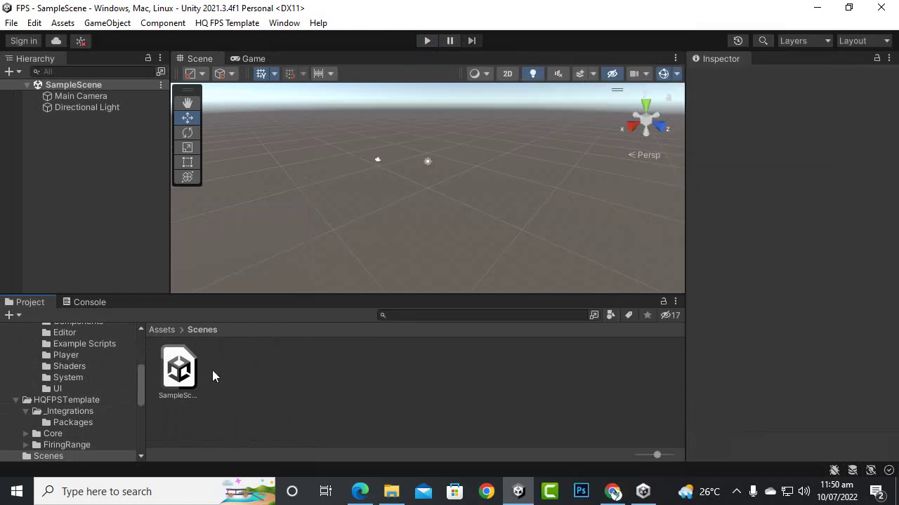
# Look through HQFPSTemplate and its _Integrations folder, then return to the Assets root.
pyautogui.click(150, 331)
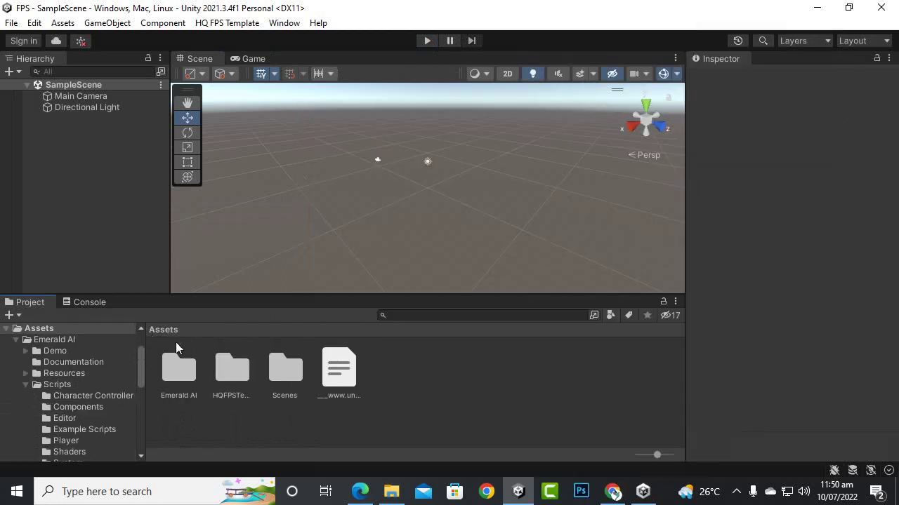
pyautogui.doubleClick(217, 376)
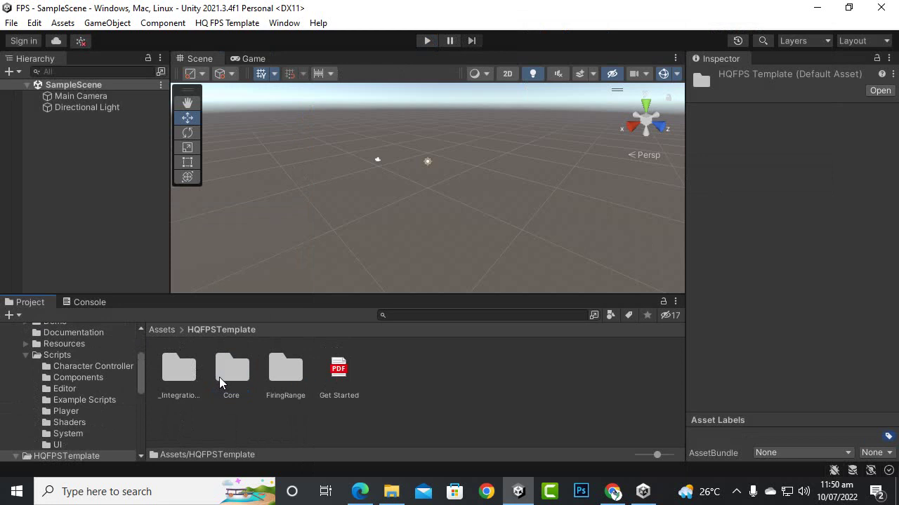
pyautogui.doubleClick(181, 375)
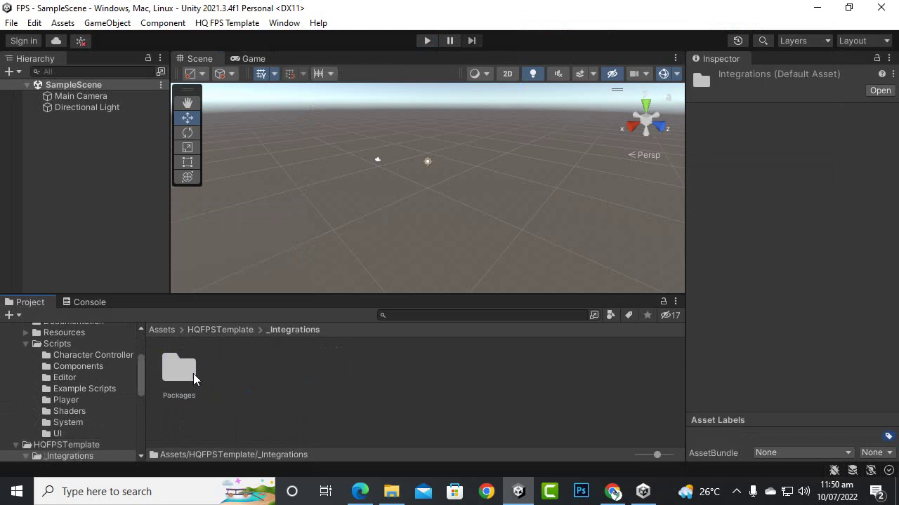
pyautogui.click(161, 330)
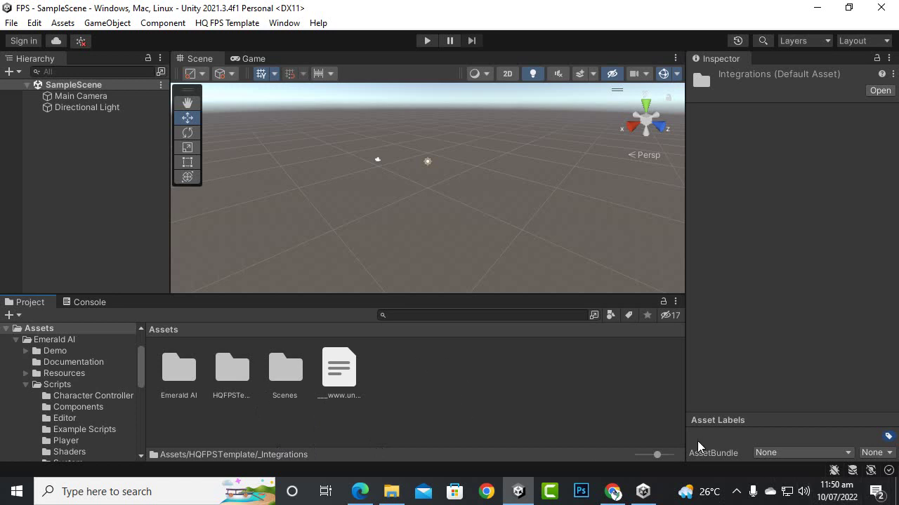
pyautogui.click(735, 491)
pyautogui.click(608, 392)
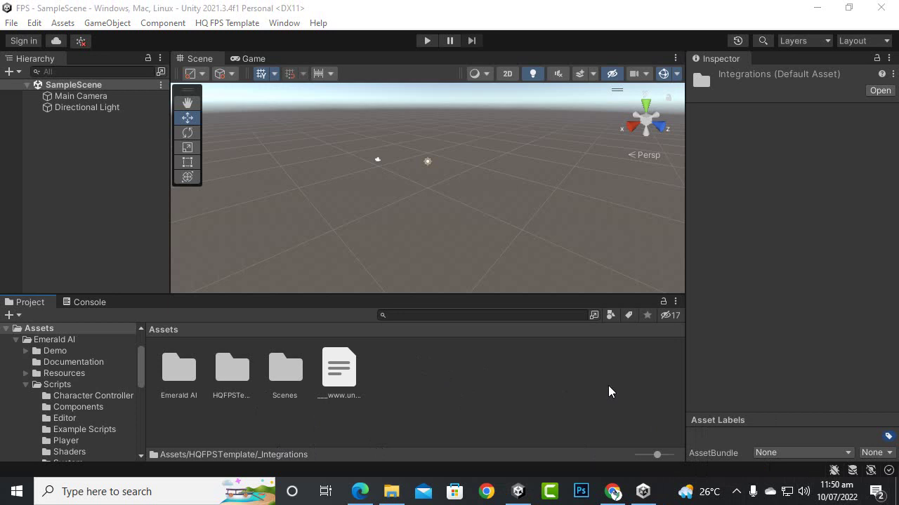